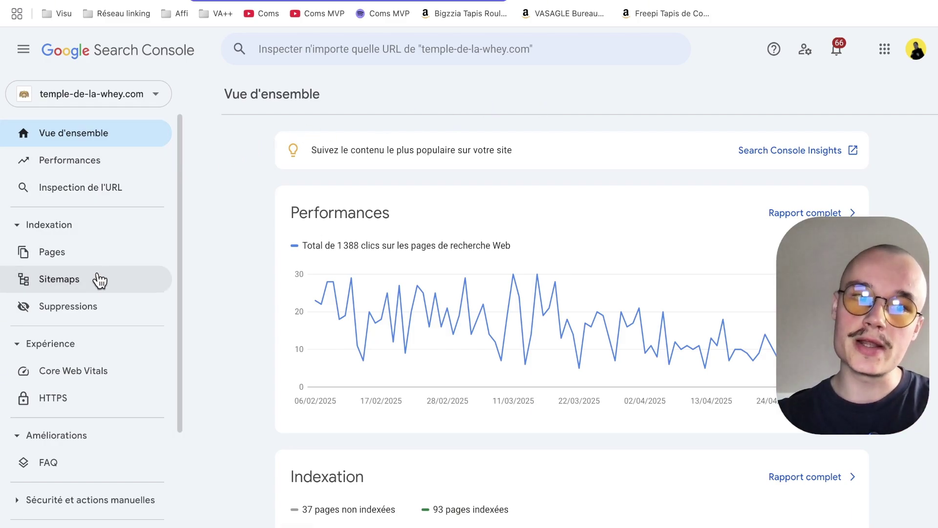
# - Look through the reports and settings available for the temple-de-la-whey.com property
pyautogui.scroll(-3, 98, 289)
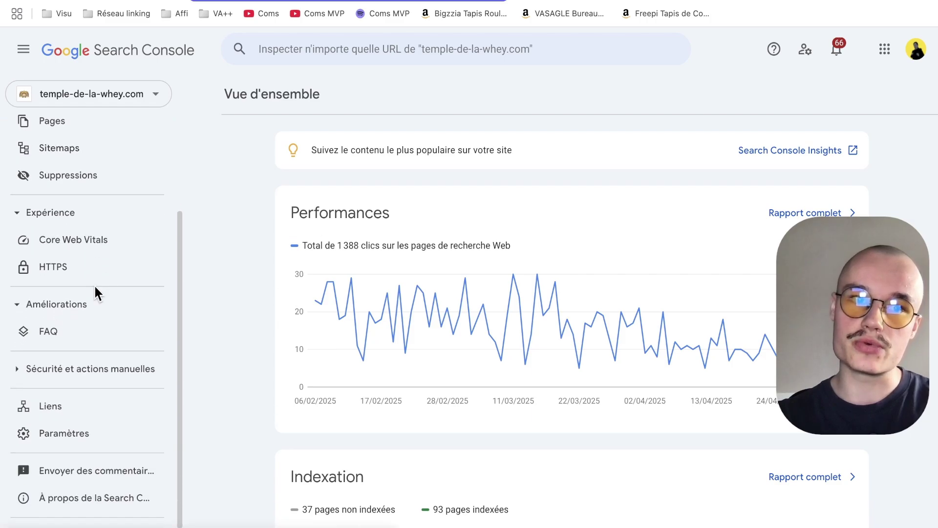
pyautogui.scroll(3, 95, 286)
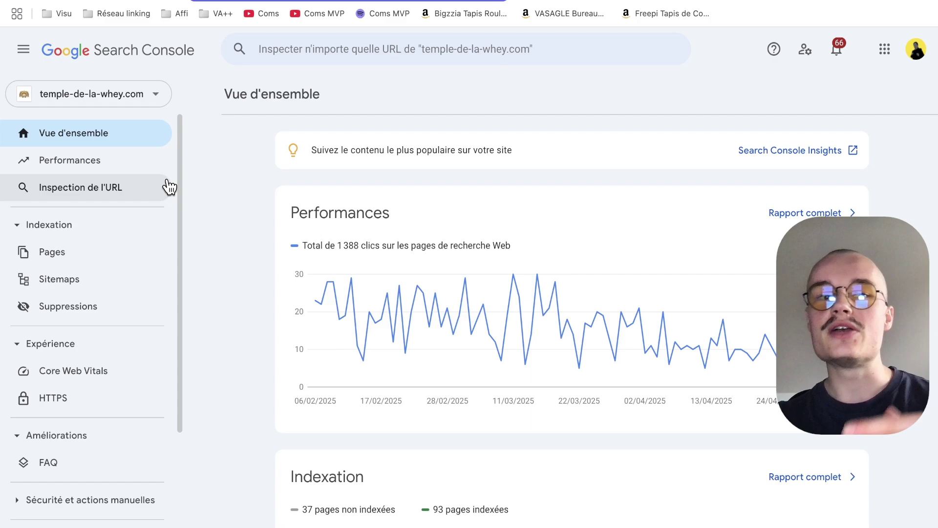
pyautogui.scroll(-3, 169, 188)
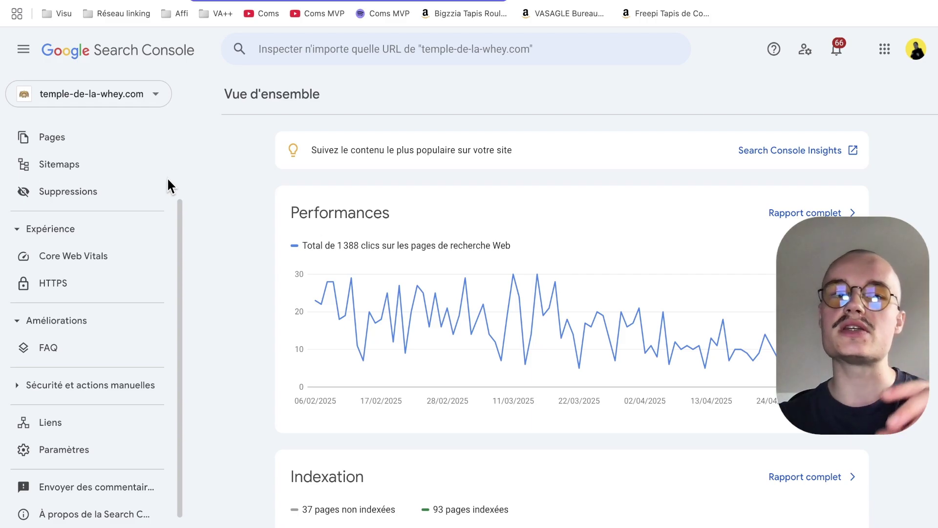
pyautogui.scroll(3, 168, 179)
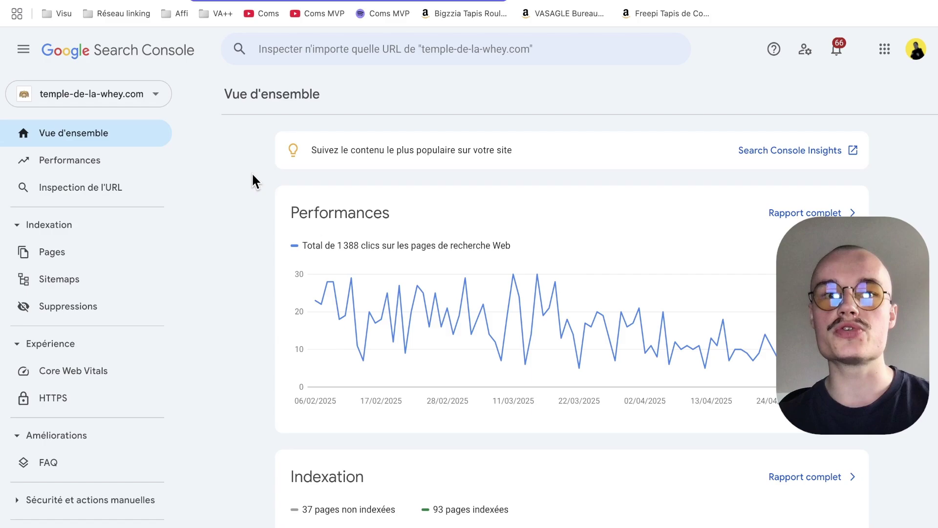
# - Examine the web search clicks chart and the numbers of indexed and non-indexed pages in the property overview
pyautogui.scroll(-1, 253, 174)
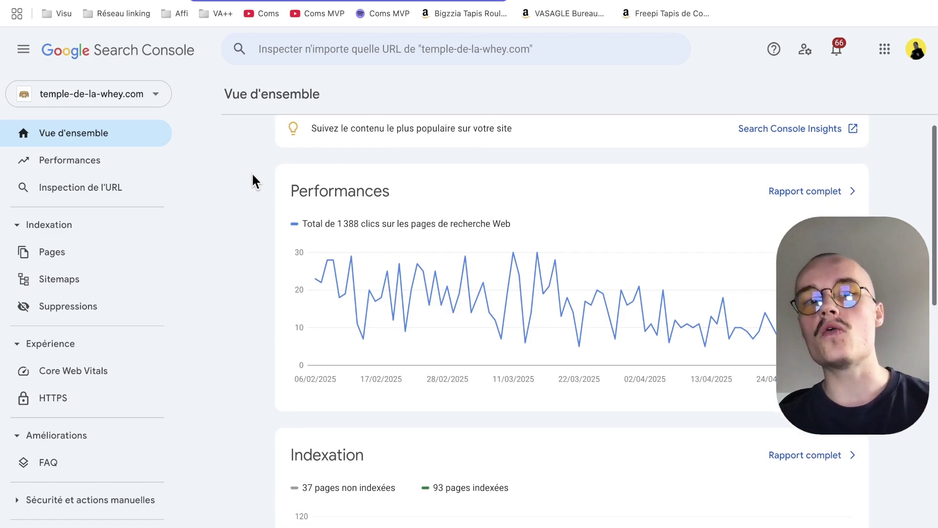
pyautogui.moveTo(345, 282)
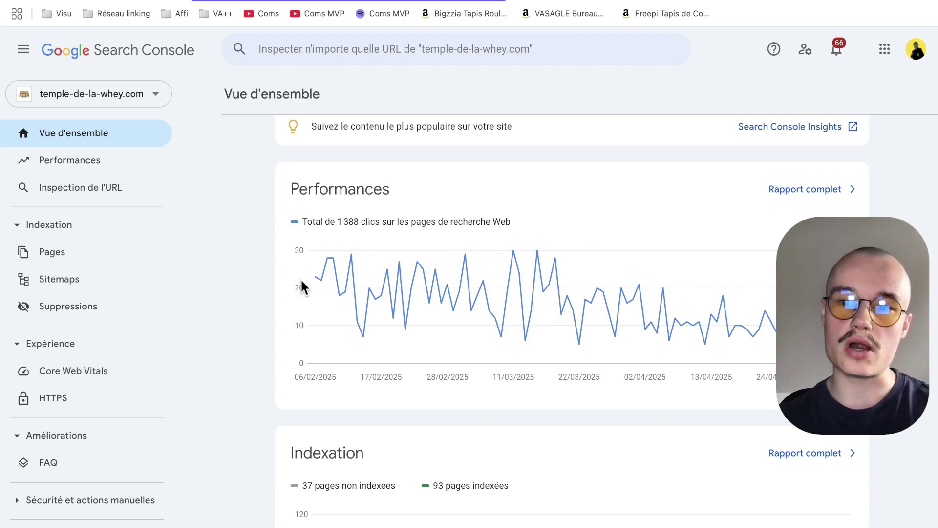
pyautogui.scroll(-4, 661, 329)
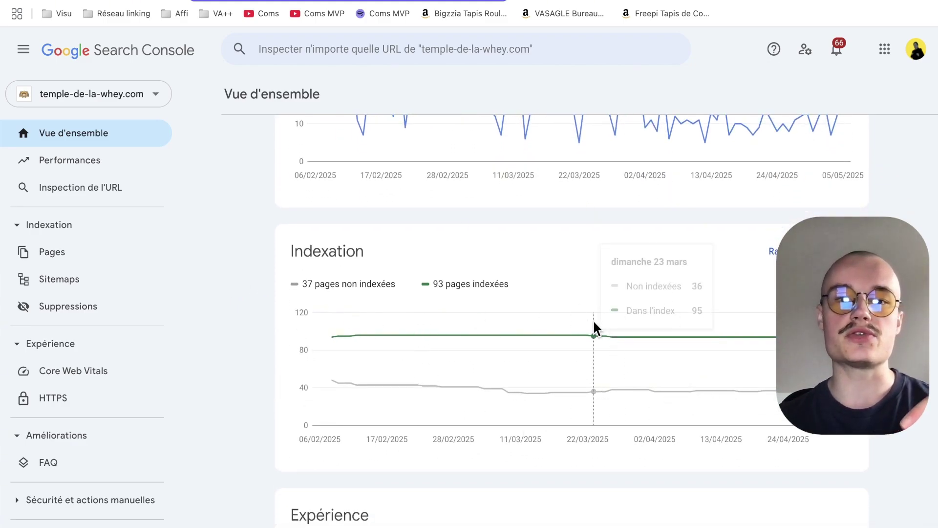
pyautogui.scroll(1, 359, 289)
pyautogui.scroll(-2, 358, 289)
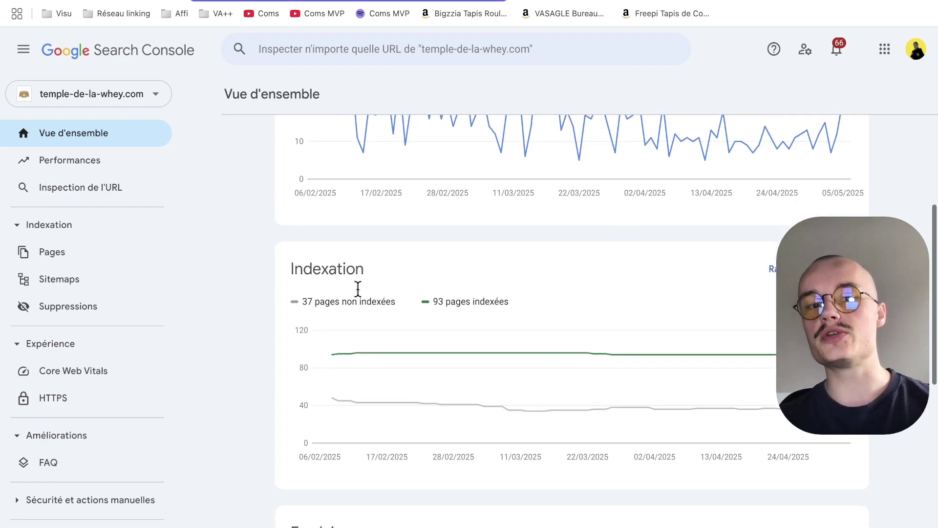
pyautogui.moveTo(417, 252); pyautogui.dragTo(494, 254)
pyautogui.doubleClick(306, 254)
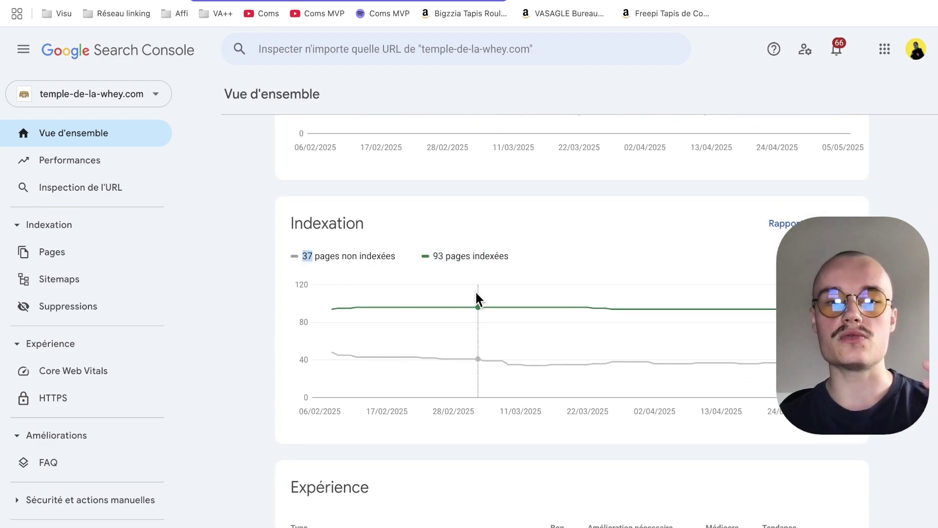
# - Review the overview's Core Web Vitals, HTTPS and FAQ results, and return to the performance summary
pyautogui.scroll(-2, 476, 297)
pyautogui.scroll(-4, 477, 294)
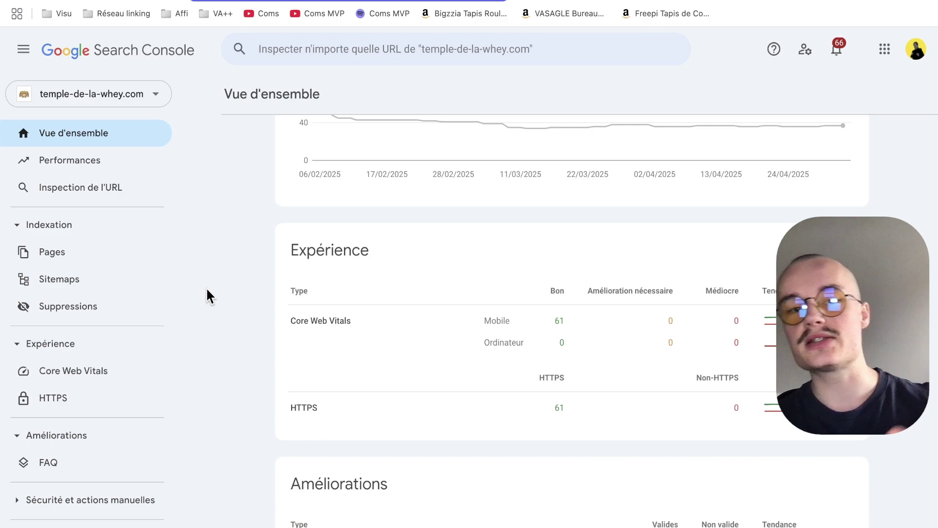
pyautogui.scroll(-2, 244, 335)
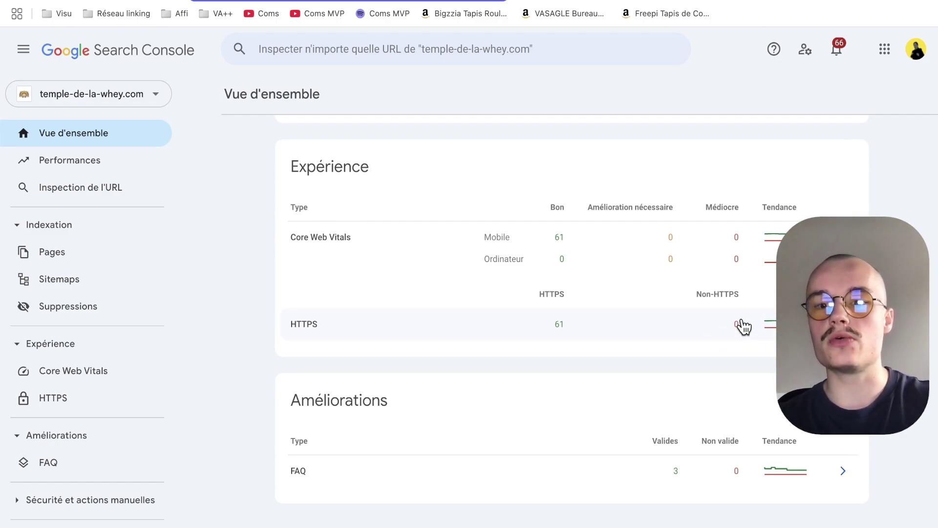
pyautogui.scroll(-1, 744, 326)
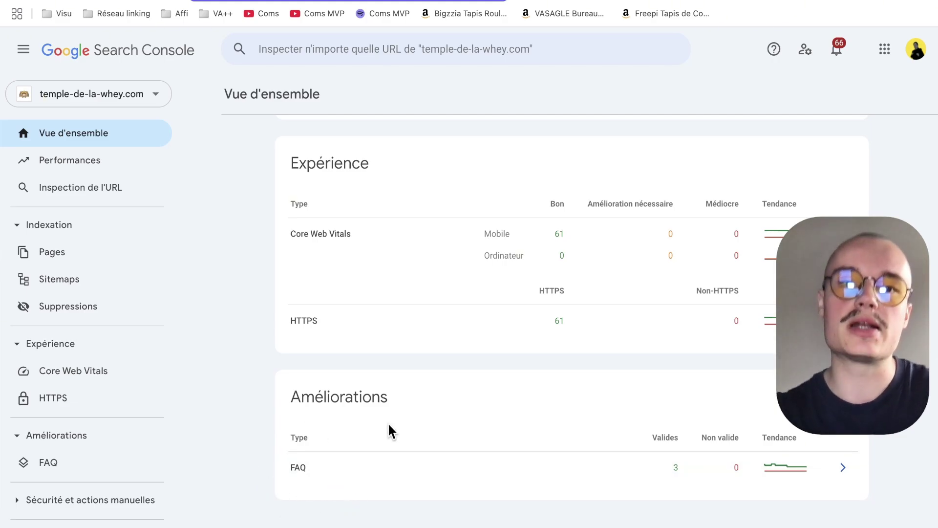
pyautogui.scroll(7, 389, 425)
pyautogui.scroll(-7, 390, 425)
pyautogui.scroll(6, 389, 425)
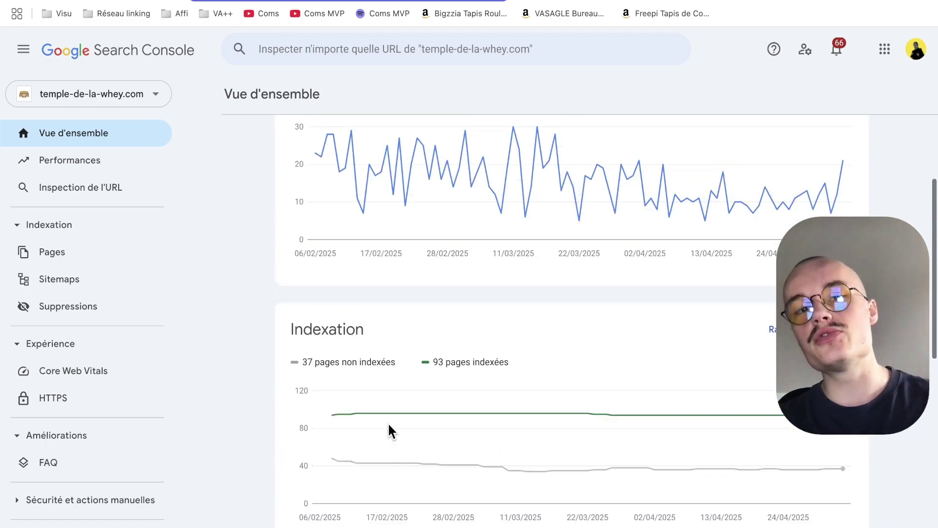
pyautogui.scroll(3, 389, 425)
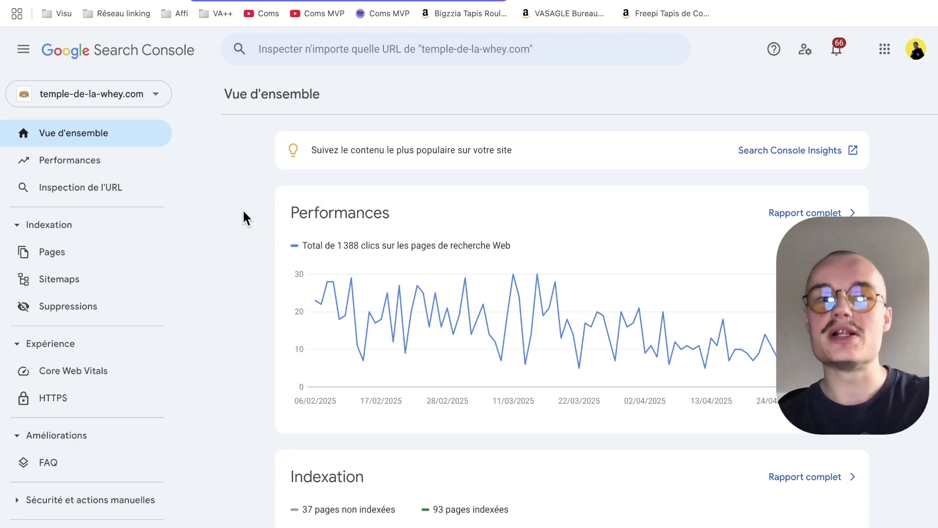
# - Open the Search Console Insights report for temple-de-la-whey.com
pyautogui.click(781, 154)
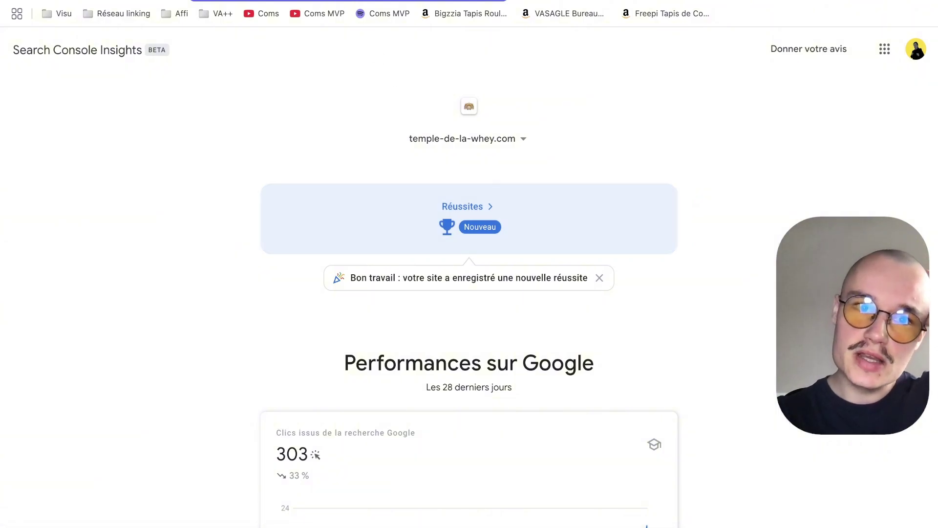
pyautogui.click(342, 0)
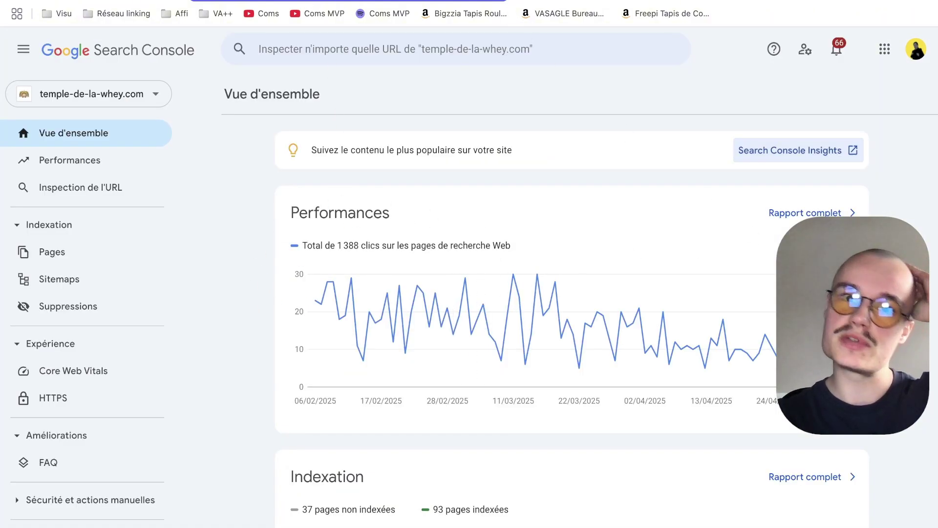
pyautogui.click(440, 0)
# - Skim the first Insights sections, from the achievements to the Google clicks chart and the growing content
pyautogui.scroll(-5, 652, 320)
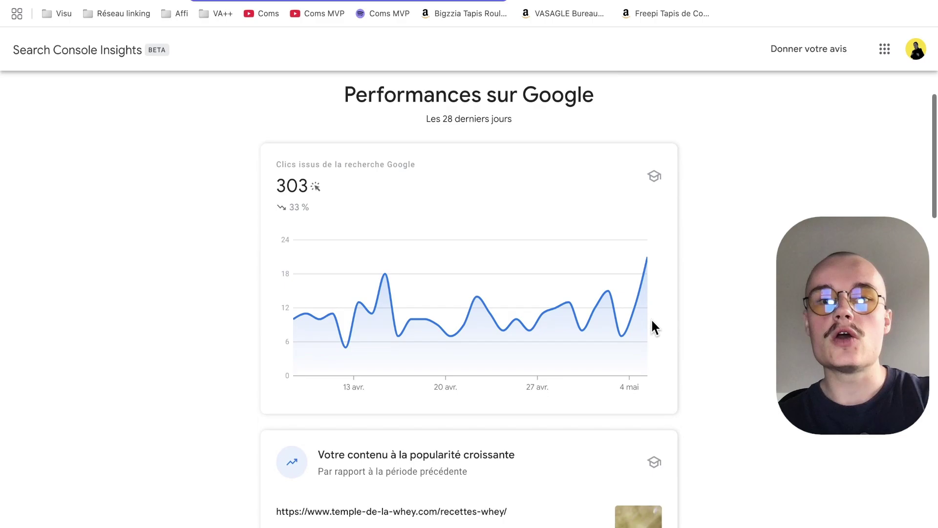
pyautogui.scroll(-2, 652, 321)
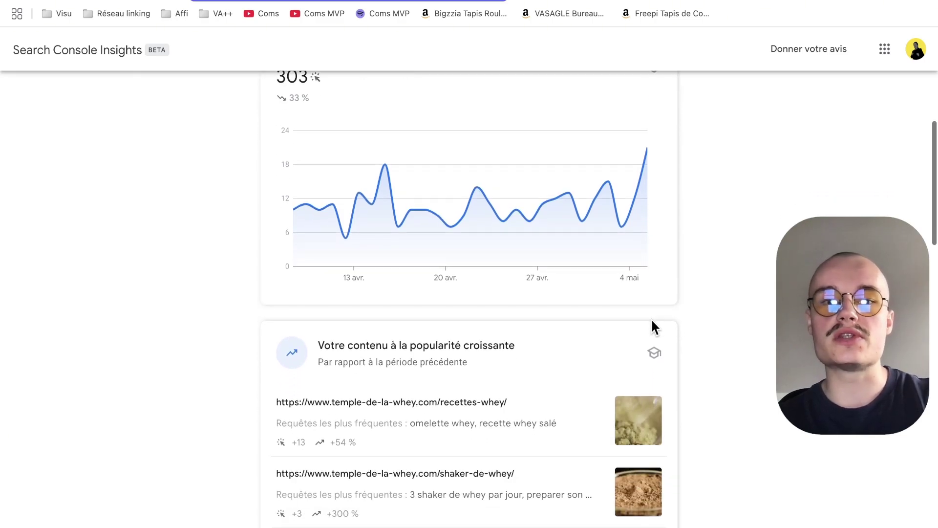
pyautogui.scroll(7, 652, 321)
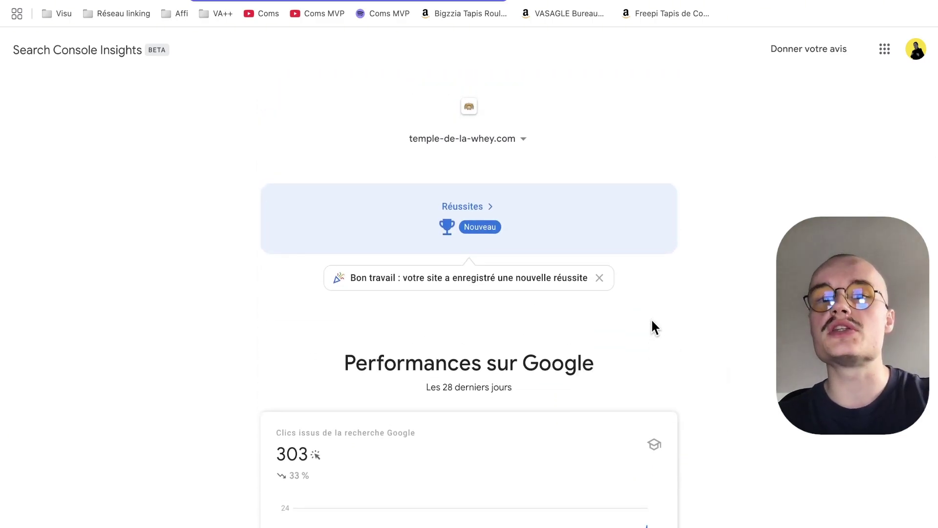
pyautogui.scroll(-7, 652, 321)
pyautogui.scroll(8, 652, 321)
pyautogui.scroll(-1, 652, 321)
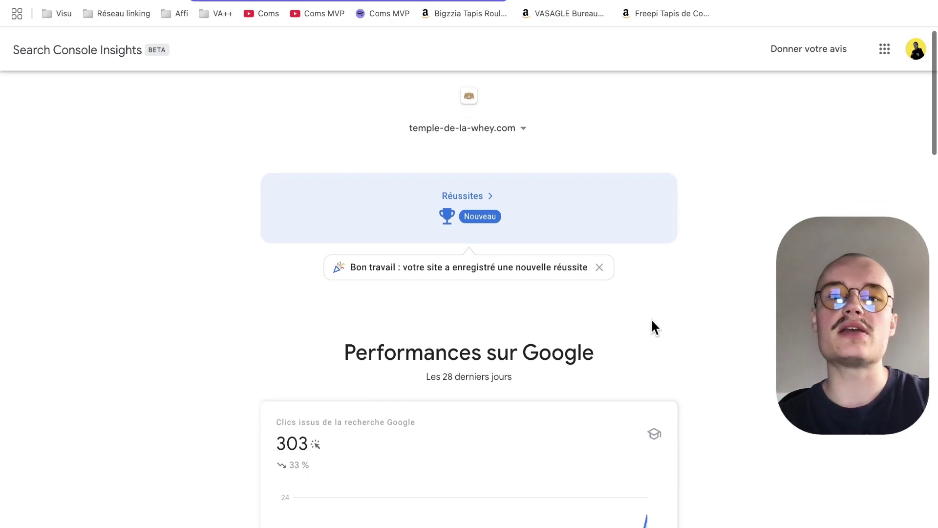
pyautogui.scroll(-4, 652, 321)
pyautogui.scroll(3, 652, 321)
pyautogui.scroll(-1, 652, 322)
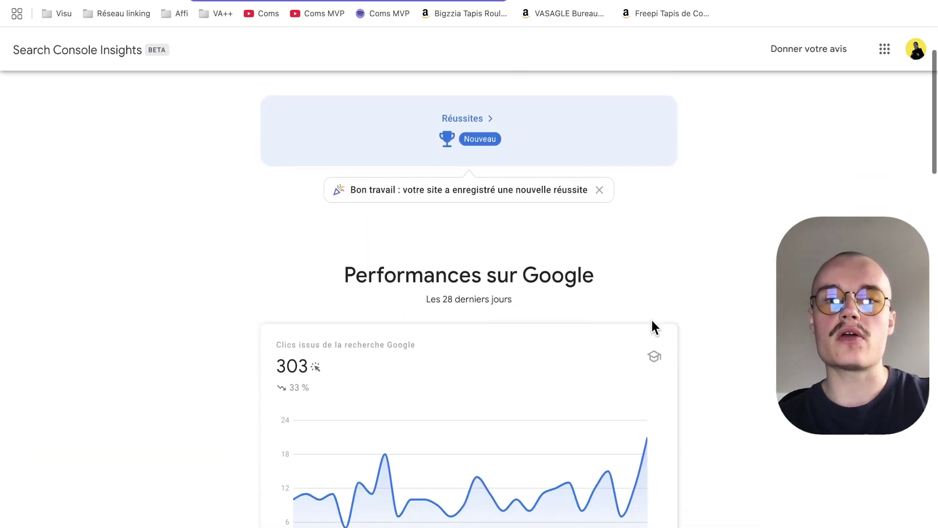
pyautogui.scroll(-2, 652, 321)
pyautogui.scroll(4, 406, 215)
pyautogui.scroll(-1, 383, 406)
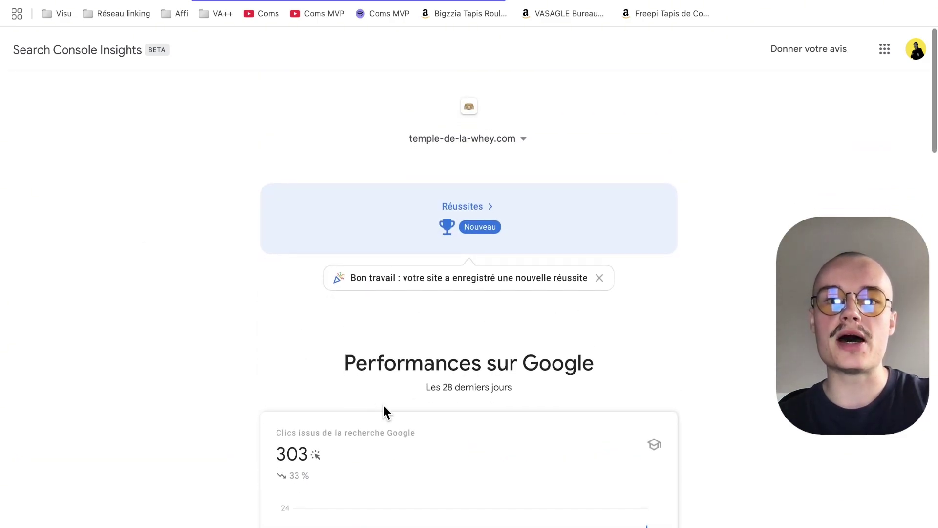
# - Examine the Google performance card's reporting period, total search clicks and percentage trend
pyautogui.scroll(-2, 383, 406)
pyautogui.moveTo(380, 312); pyautogui.dragTo(526, 313)
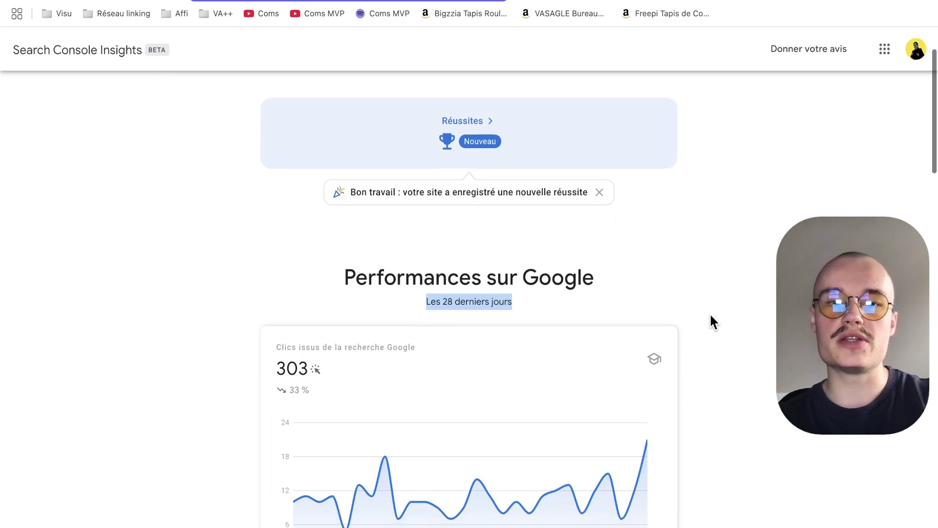
pyautogui.scroll(-4, 709, 322)
pyautogui.click(205, 165)
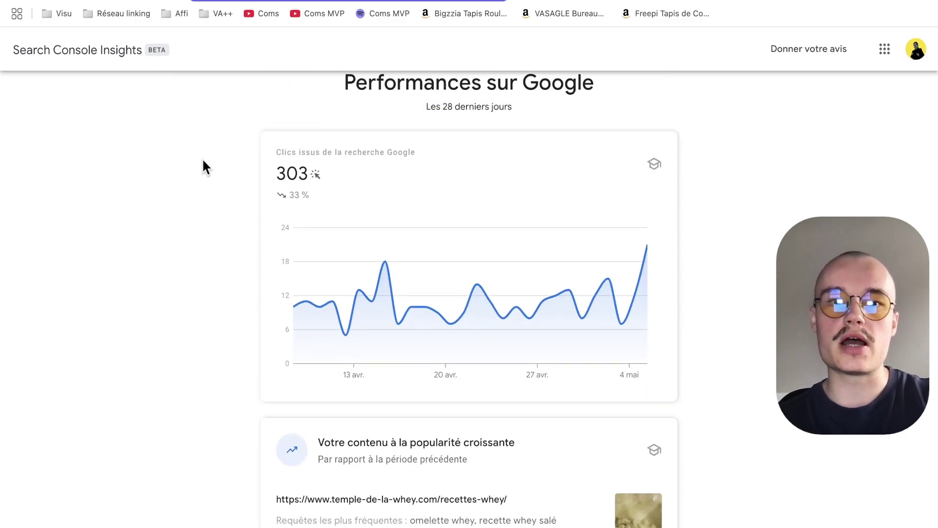
pyautogui.moveTo(203, 160); pyautogui.dragTo(384, 185)
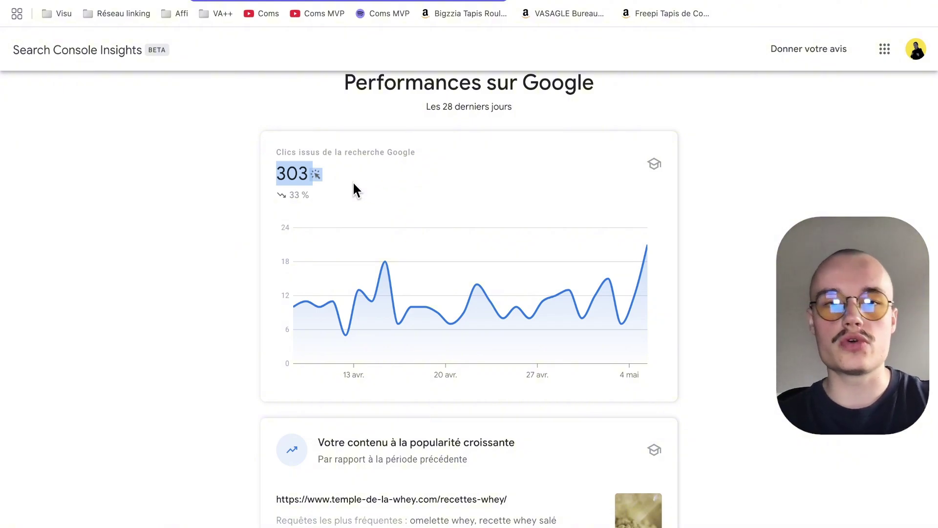
pyautogui.moveTo(265, 201); pyautogui.dragTo(337, 197)
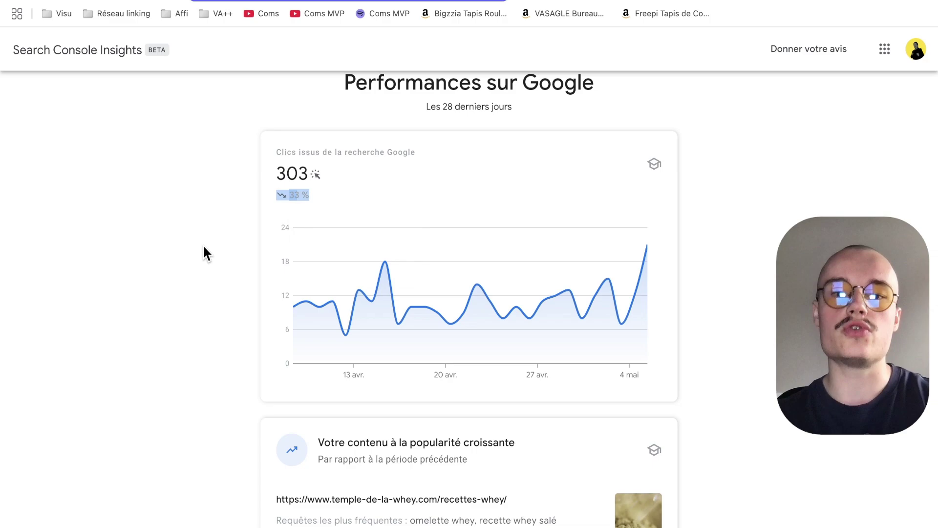
# - Examine the additional clicks and growth percentages of the pages with rising popularity
pyautogui.scroll(-6, 204, 247)
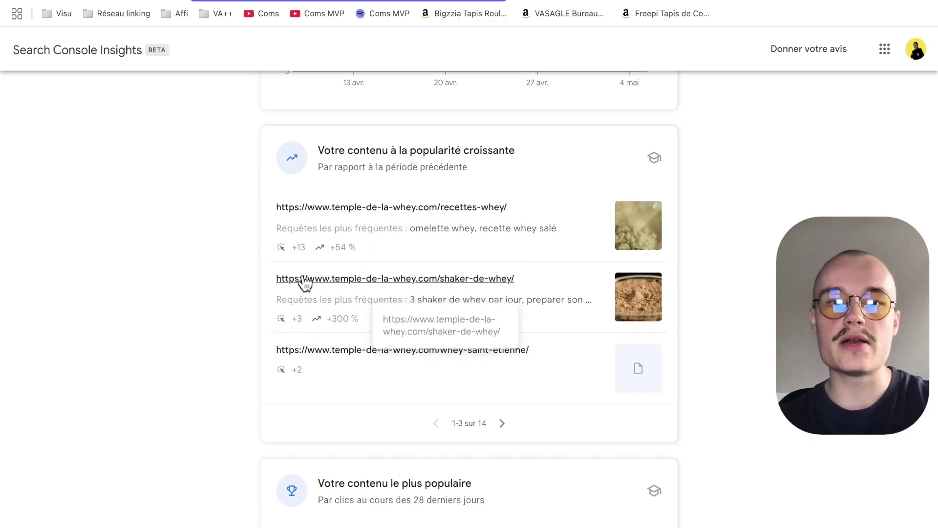
pyautogui.moveTo(300, 245)
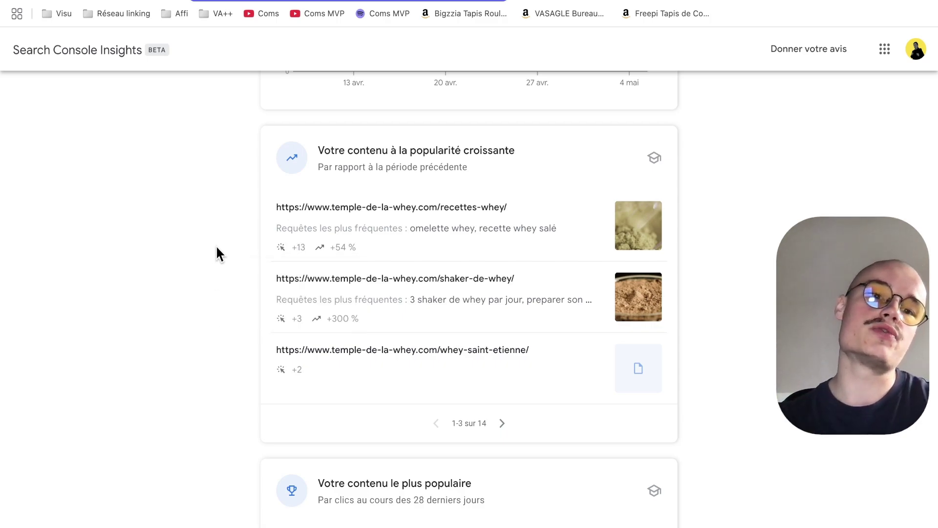
pyautogui.moveTo(341, 250)
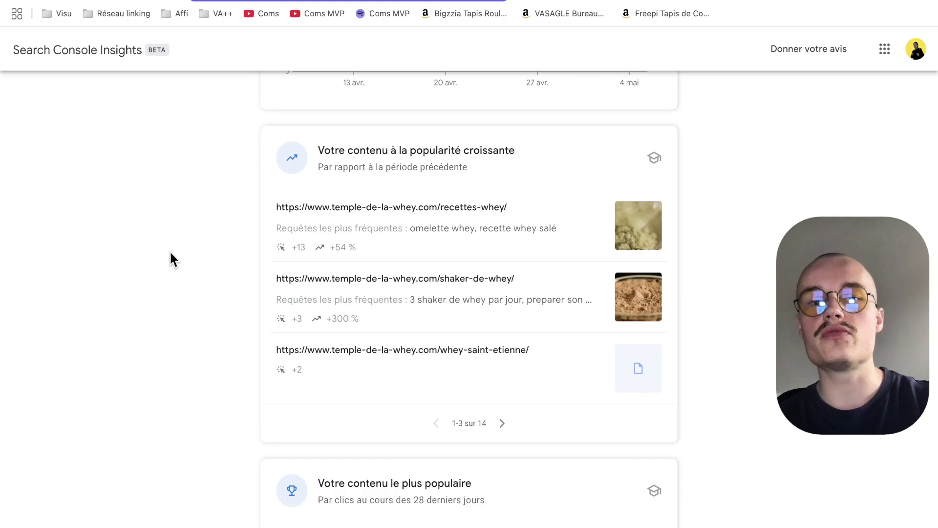
# - Skim the rest of the Insights report down to the top search queries and return to the content lists
pyautogui.scroll(-13, 169, 251)
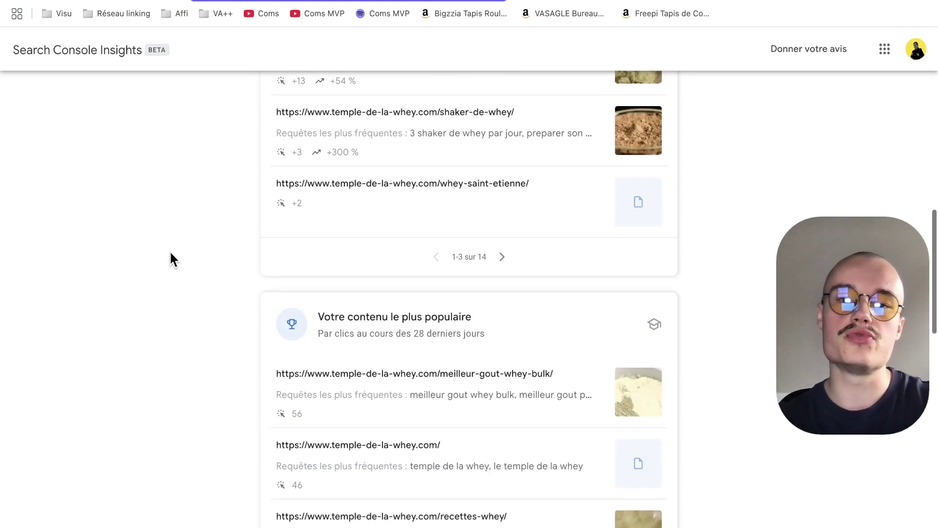
pyautogui.scroll(-7, 169, 250)
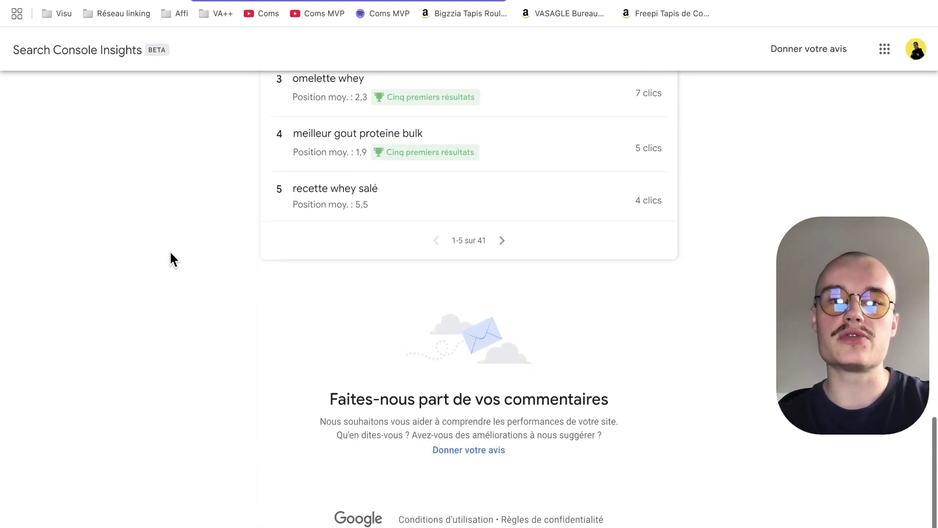
pyautogui.scroll(17, 169, 250)
pyautogui.scroll(2, 169, 250)
pyautogui.scroll(-1, 169, 250)
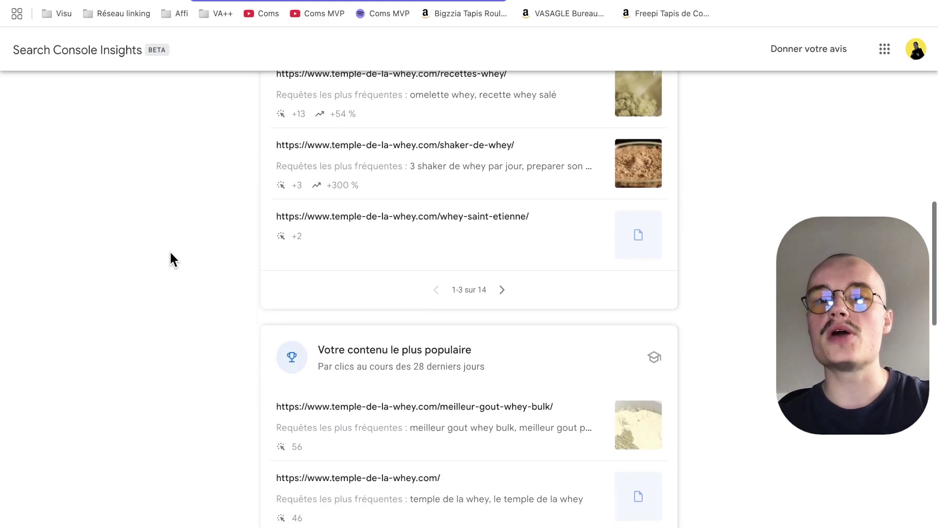
# - Compare the pages with rising popularity against the most popular content and its most frequent queries
pyautogui.scroll(3, 169, 250)
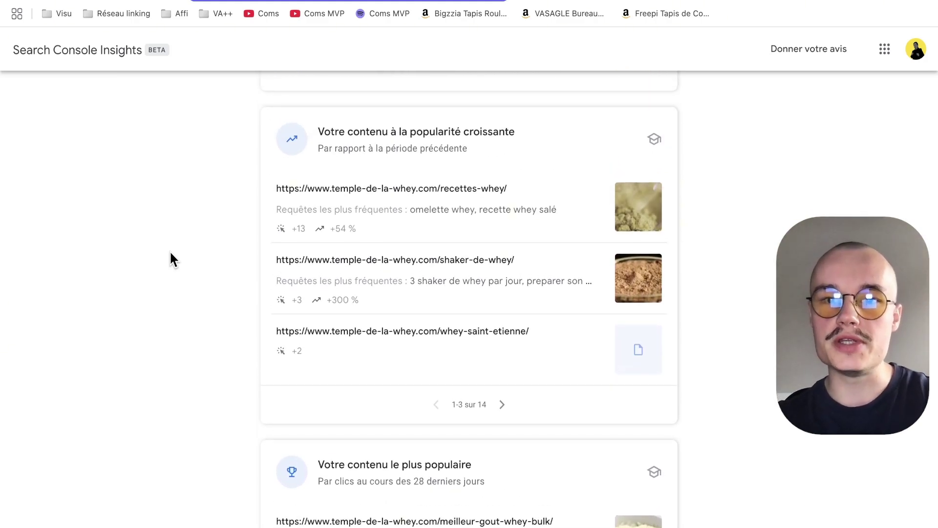
pyautogui.scroll(-4, 171, 252)
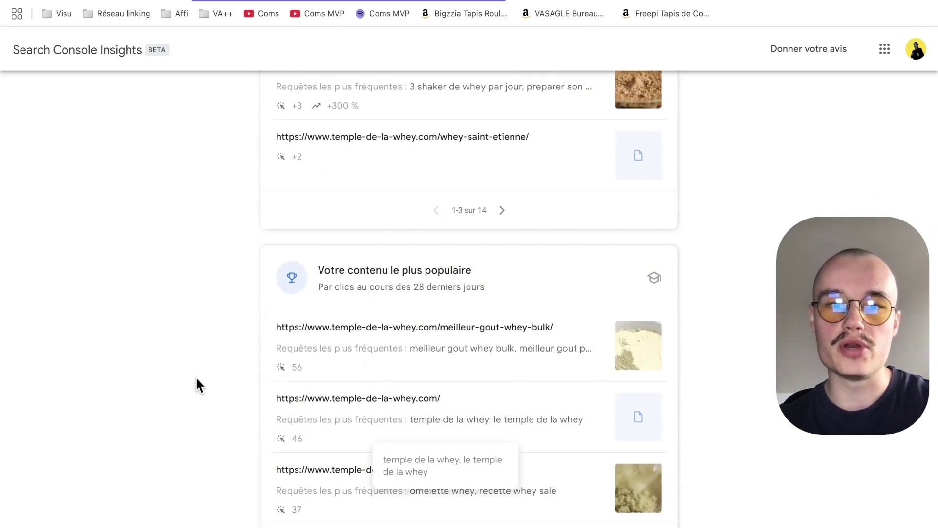
pyautogui.scroll(-1, 199, 384)
pyautogui.scroll(2, 266, 375)
pyautogui.scroll(5, 324, 473)
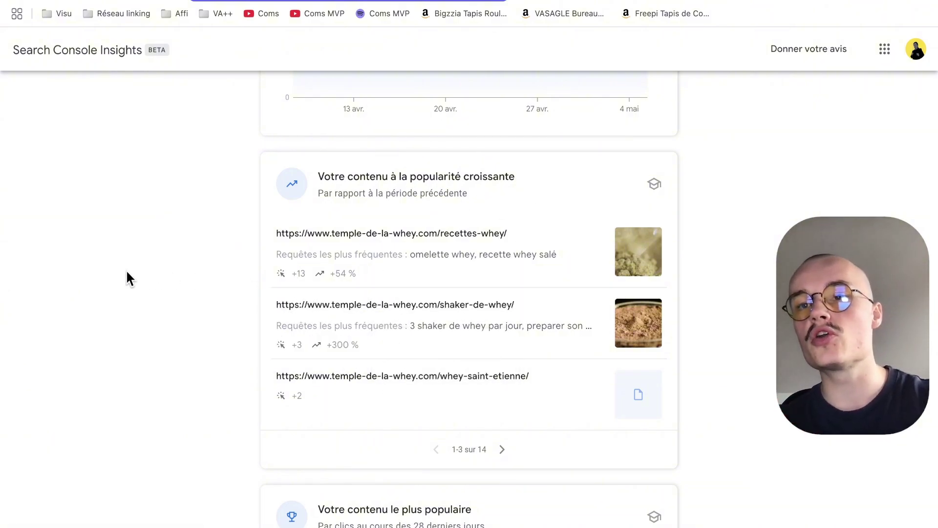
# - Examine the most popular content of the last 28 days, including each page's clicks and most frequent queries
pyautogui.scroll(-9, 128, 278)
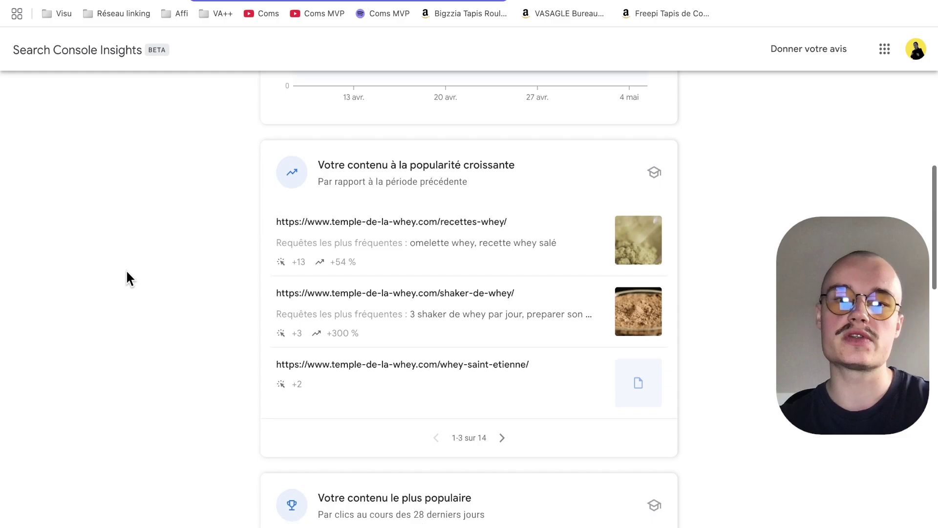
pyautogui.scroll(1, 115, 157)
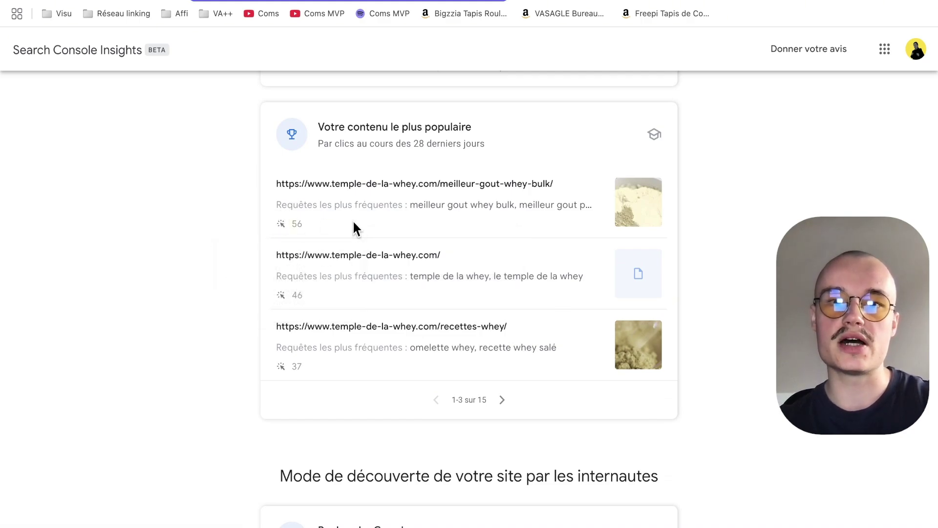
pyautogui.moveTo(425, 205); pyautogui.dragTo(514, 205)
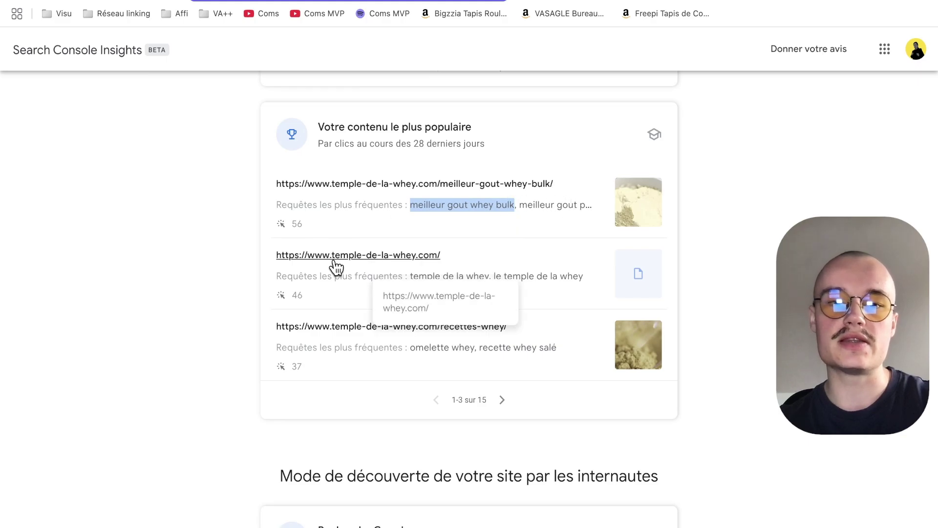
pyautogui.scroll(-2, 335, 267)
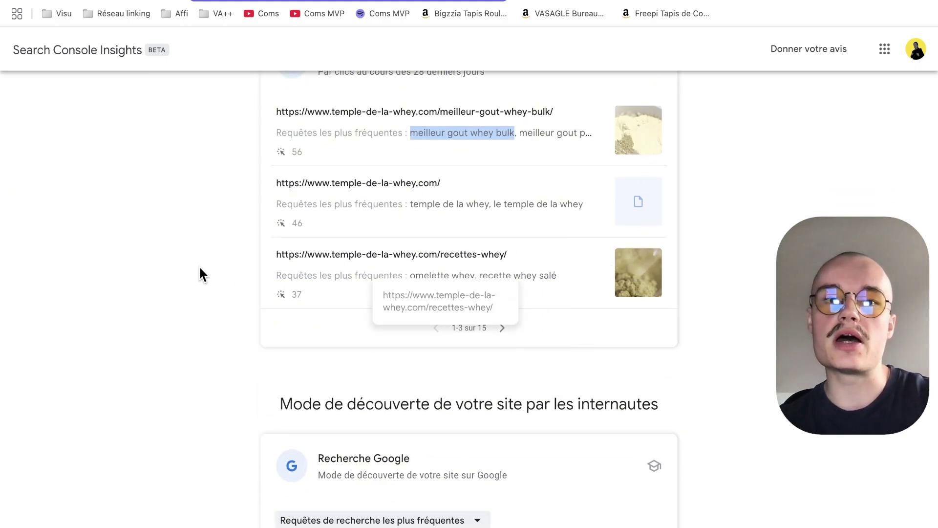
pyautogui.click(177, 243)
pyautogui.scroll(15, 469, 131)
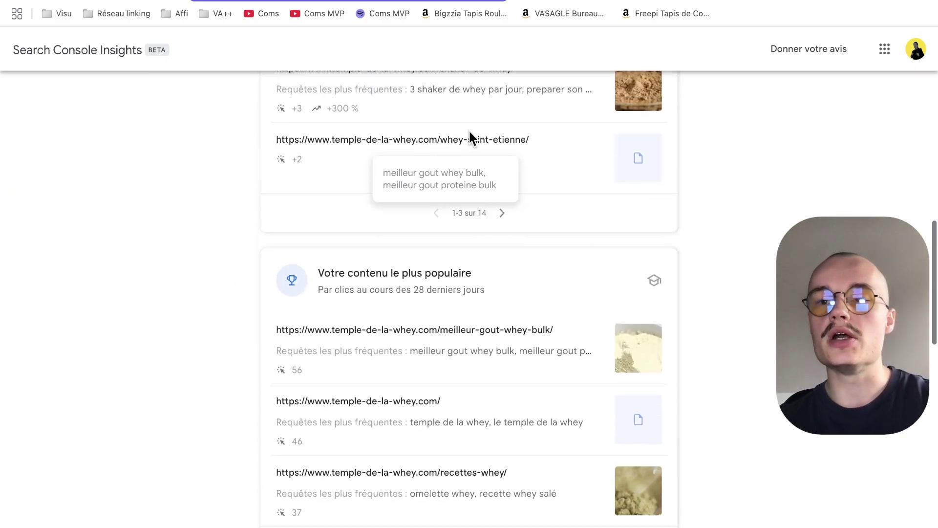
# - Check the Google Search card's most frequent queries with their average positions and clicks
pyautogui.scroll(-10, 469, 137)
pyautogui.scroll(-11, 468, 130)
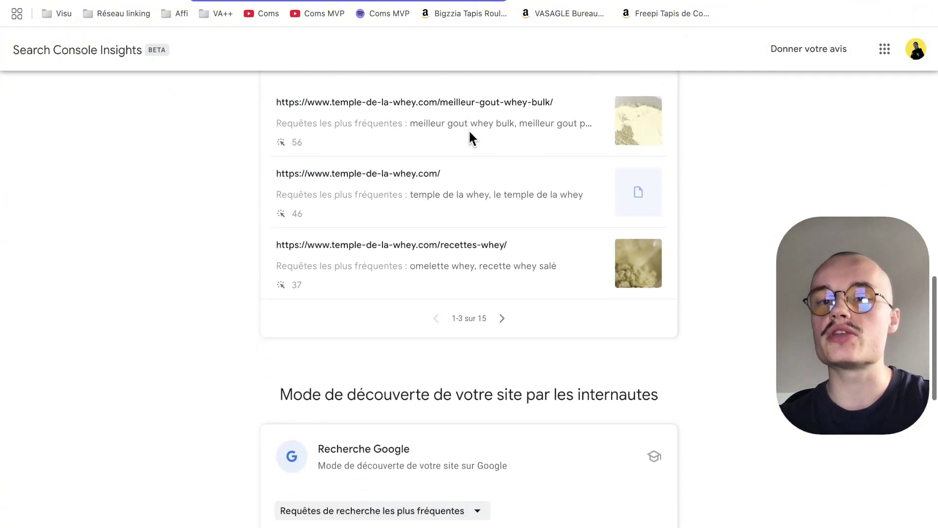
pyautogui.scroll(3, 468, 130)
pyautogui.scroll(-6, 565, 288)
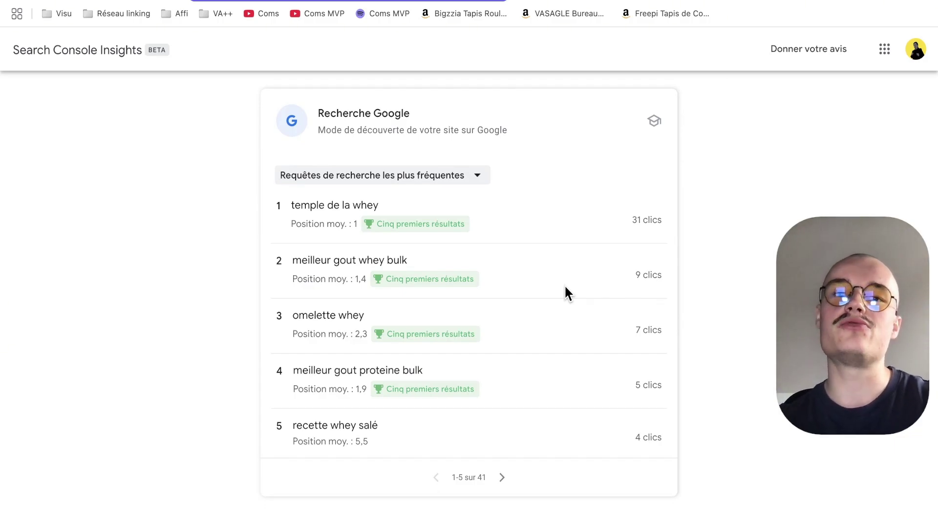
pyautogui.scroll(10, 565, 287)
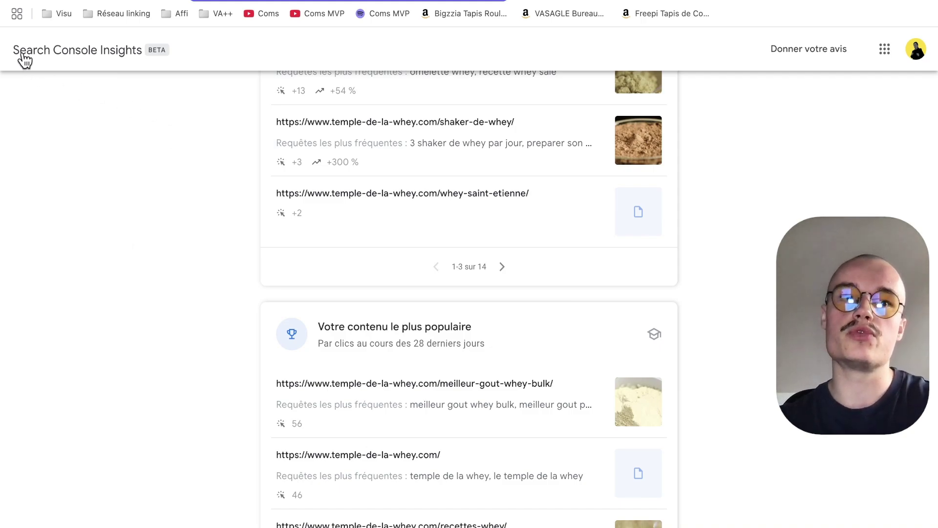
# - Compare the most popular content list with the ranked search queries in the site discovery section
pyautogui.moveTo(17, 55); pyautogui.dragTo(159, 69)
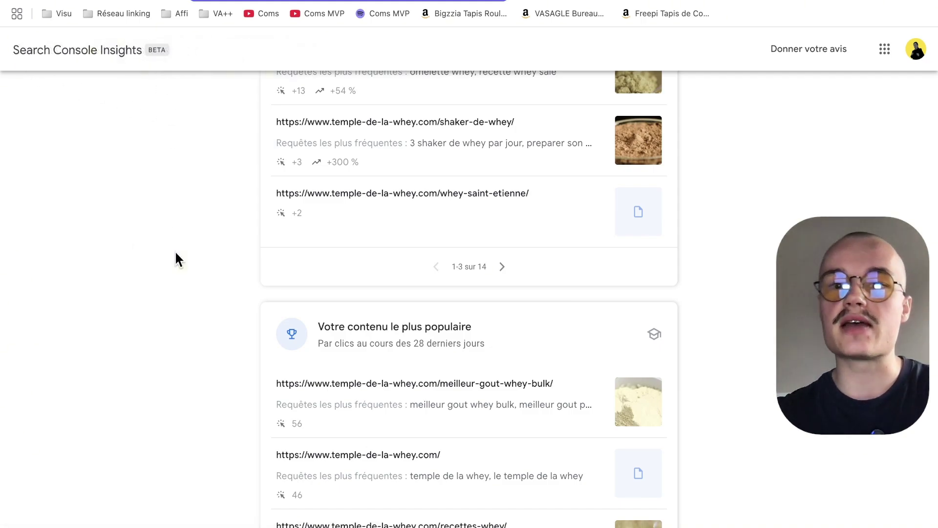
pyautogui.scroll(-7, 177, 259)
pyautogui.scroll(-5, 175, 253)
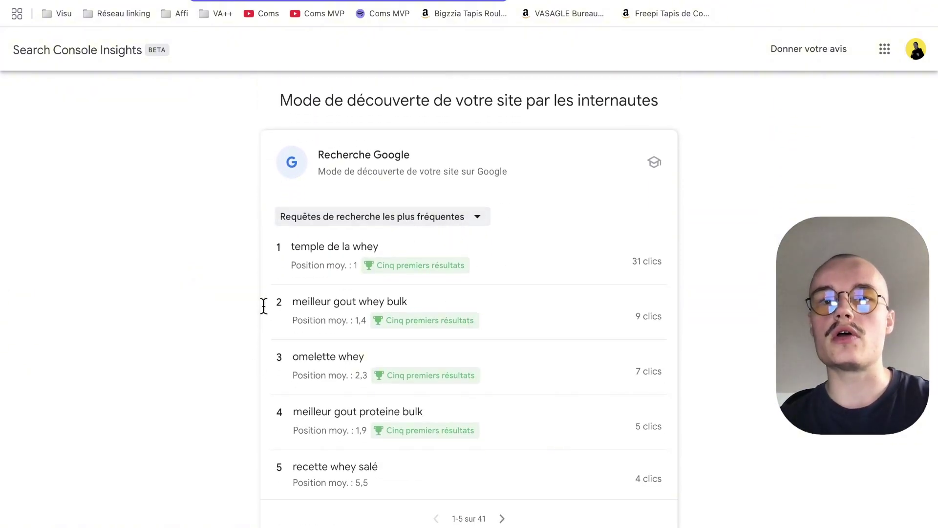
pyautogui.scroll(10, 168, 331)
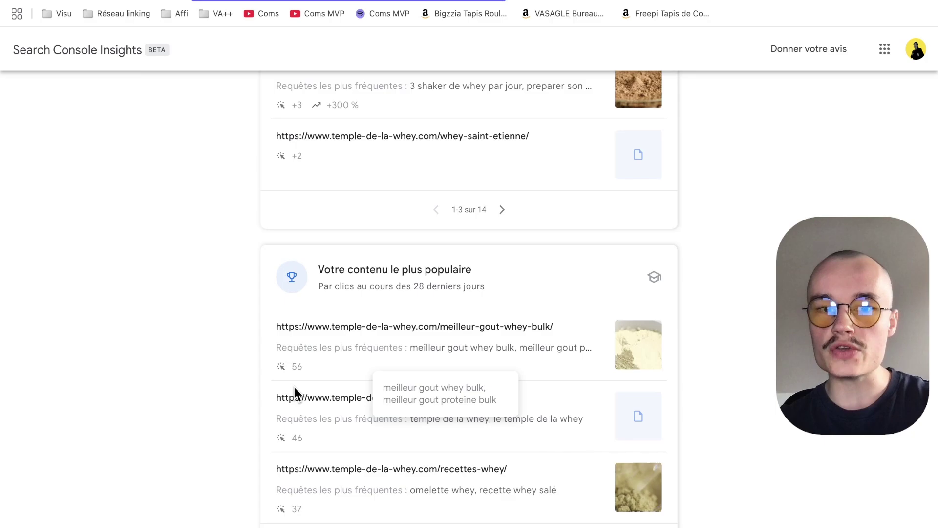
pyautogui.scroll(-10, 486, 331)
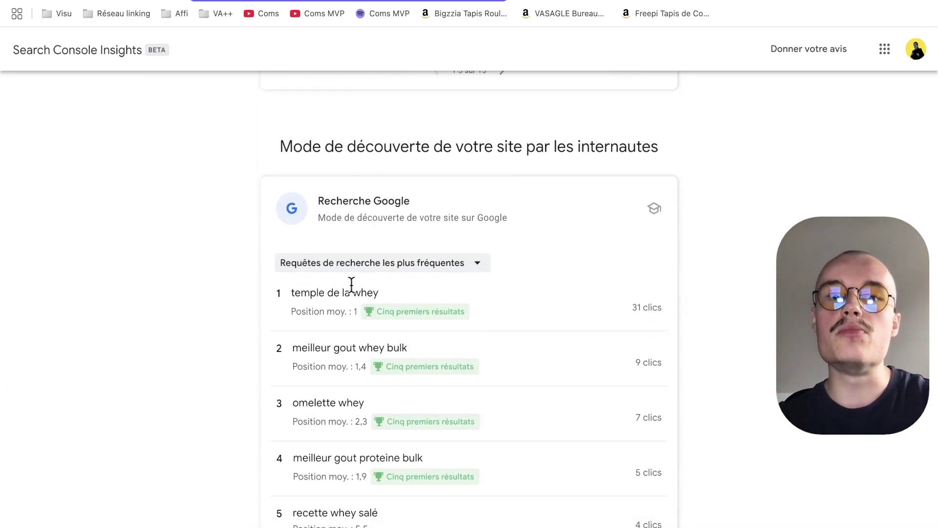
pyautogui.scroll(-1, 351, 283)
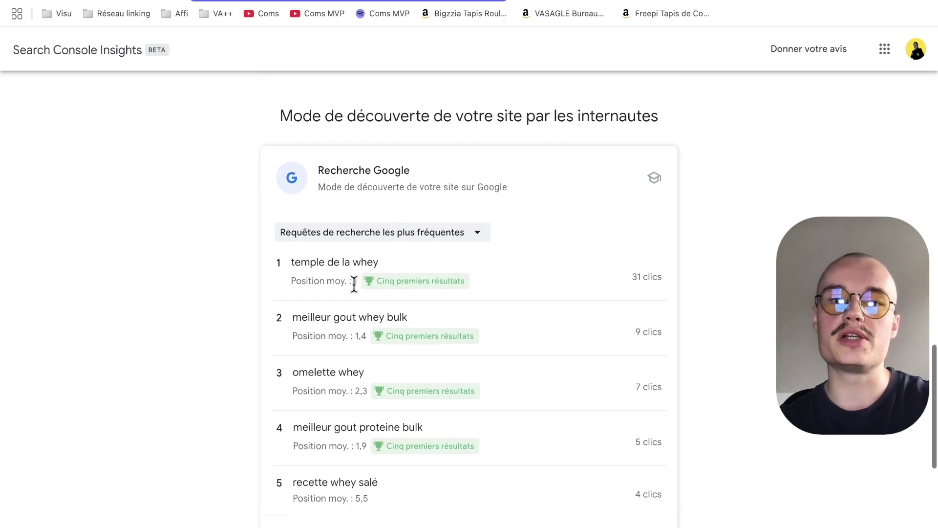
# - Highlight the query "temple de la whey" and review its average position and clicks against the other top queries
pyautogui.moveTo(293, 262); pyautogui.dragTo(359, 262)
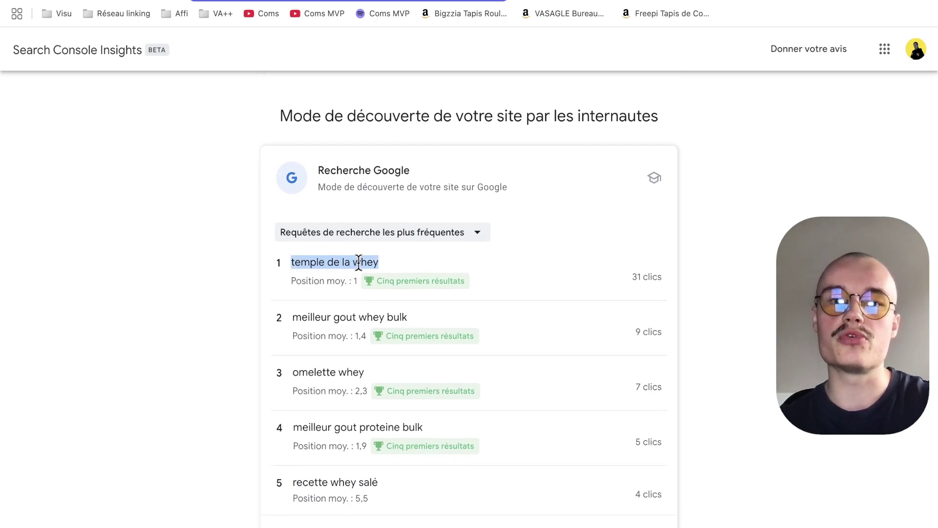
pyautogui.click(156, 263)
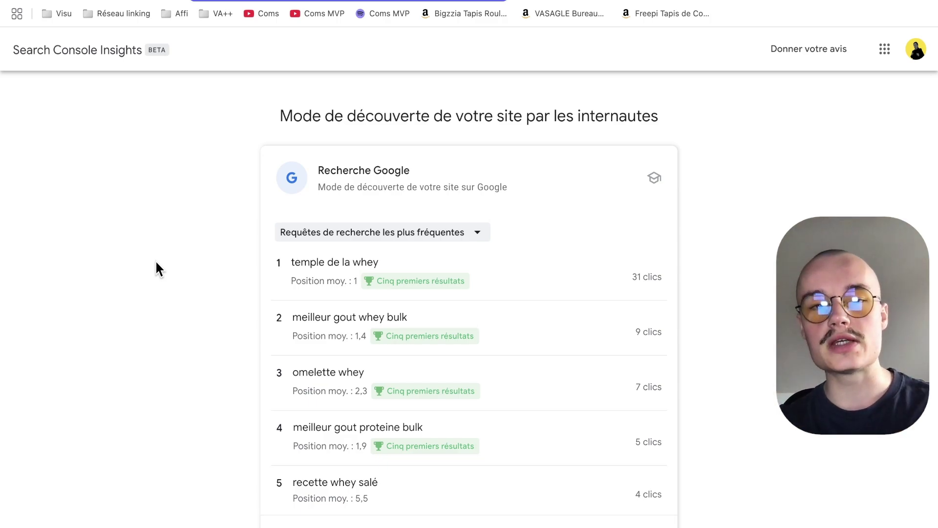
pyautogui.moveTo(256, 273); pyautogui.dragTo(397, 269)
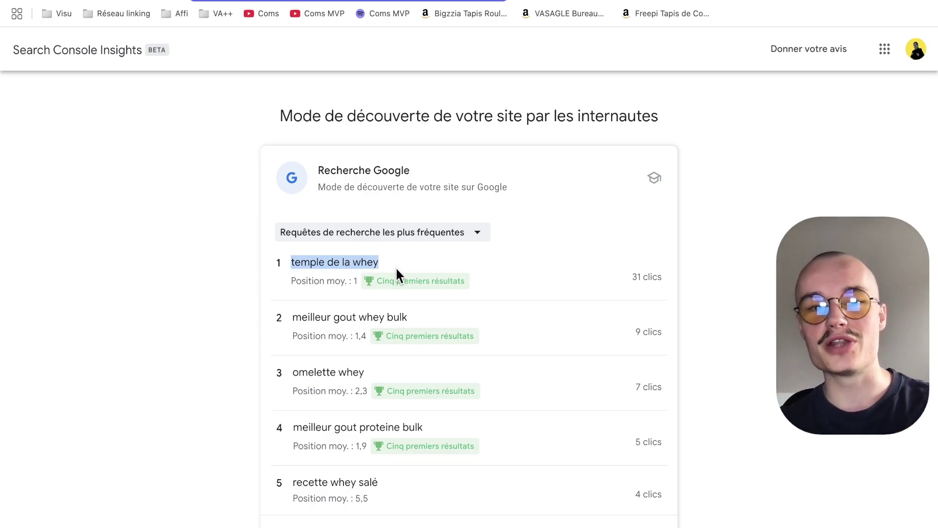
pyautogui.scroll(-3, 397, 269)
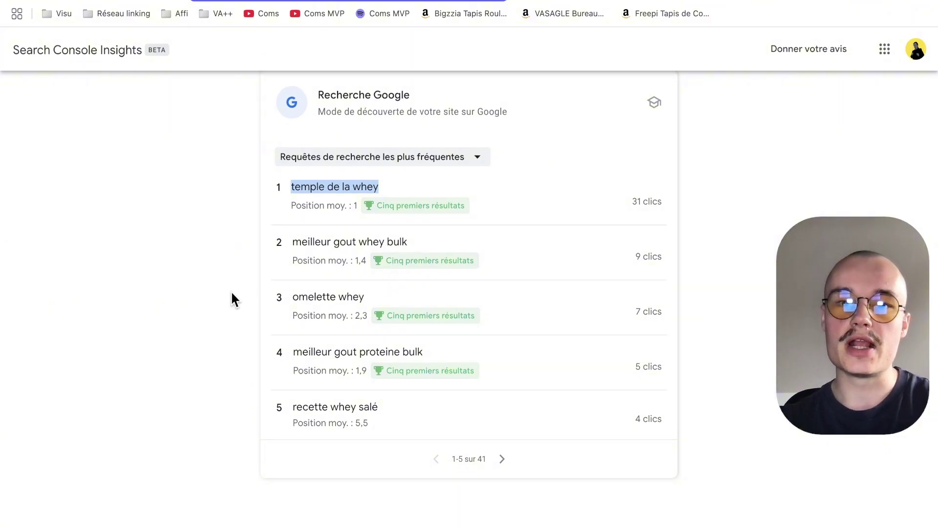
pyautogui.click(232, 293)
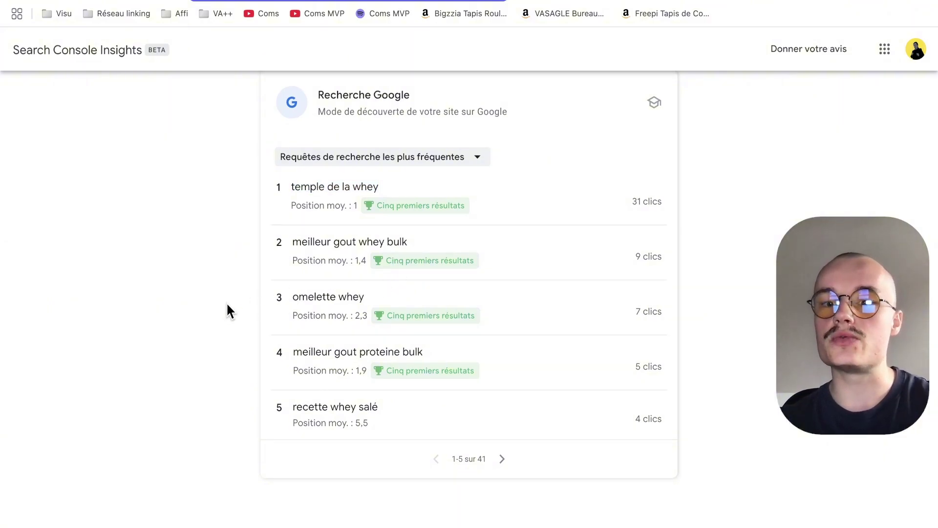
# - Skim the Insights report once more and close it to return to the property overview
pyautogui.scroll(15, 228, 306)
pyautogui.scroll(-8, 226, 308)
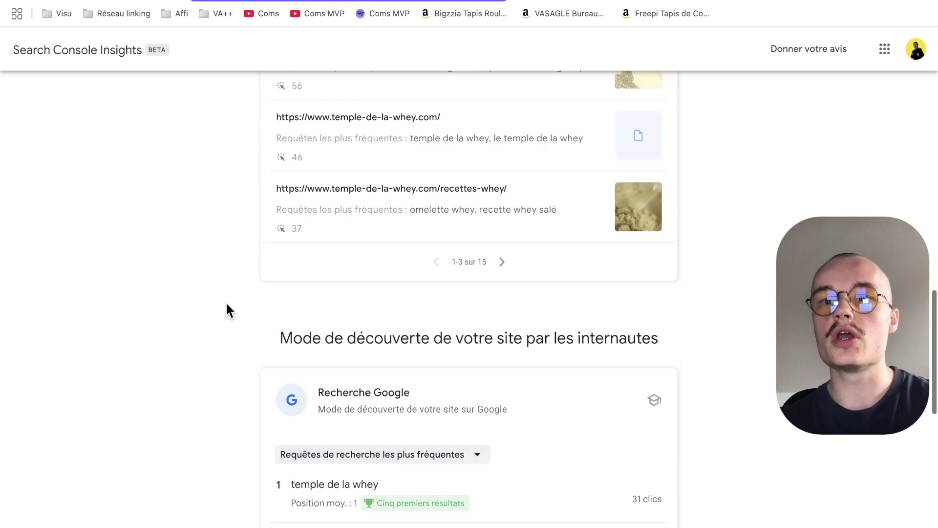
pyautogui.scroll(20, 225, 308)
pyautogui.hotkey('ctrl', 'w')
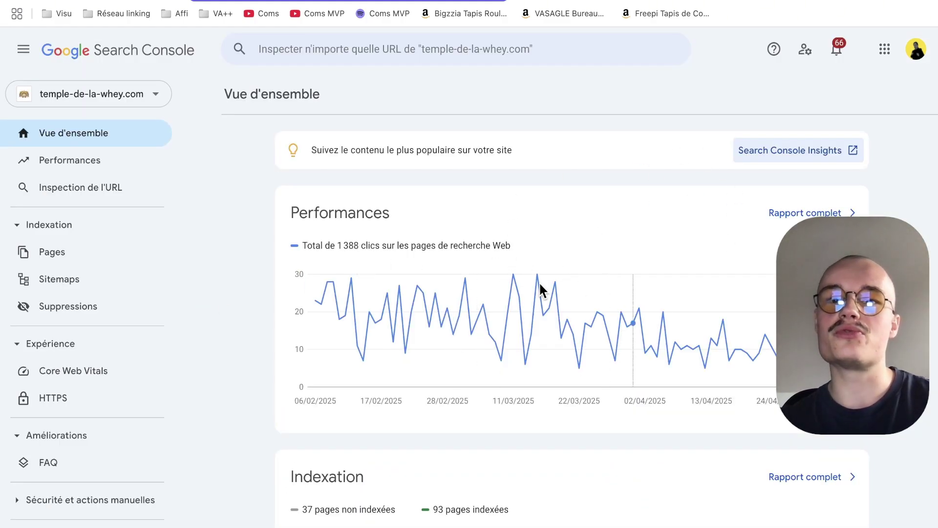
# - Skim the overview's Performances, Indexation and Expérience cards
pyautogui.scroll(-7, 650, 230)
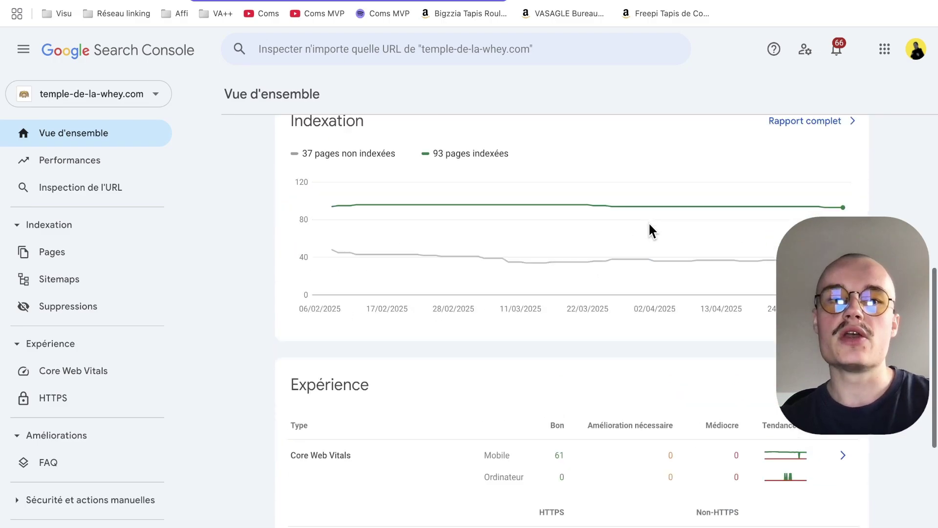
pyautogui.scroll(7, 652, 229)
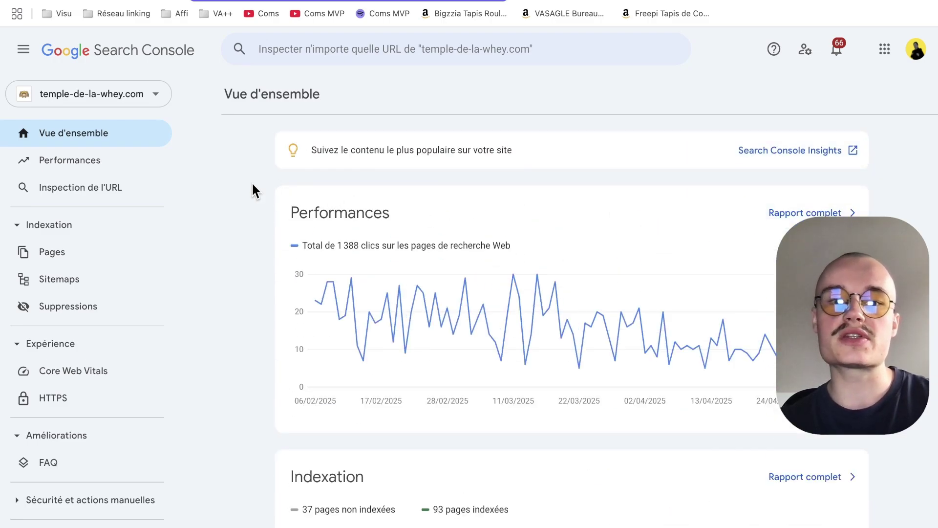
pyautogui.moveTo(253, 191); pyautogui.dragTo(663, 342)
# - Open the full Performances report from the overview card, return to the overview, and reopen Performances from the site navigation
pyautogui.click(805, 213)
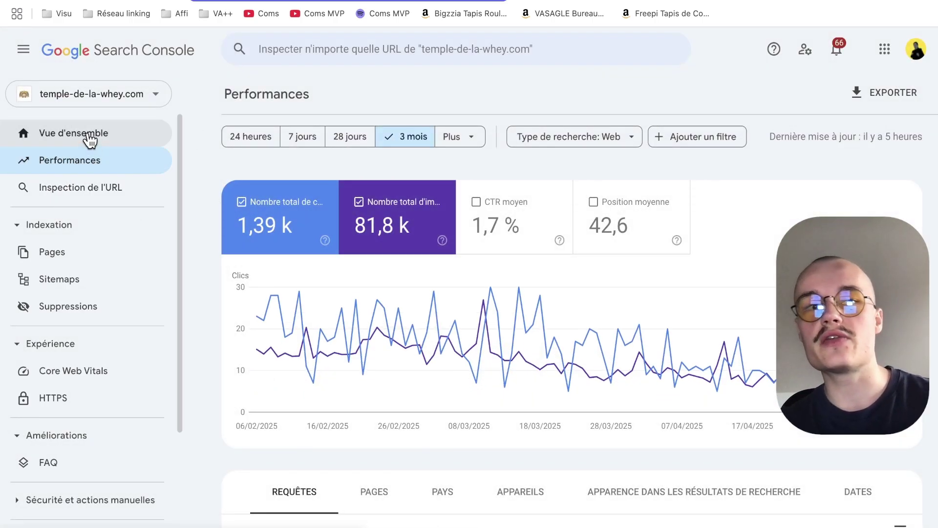
pyautogui.click(74, 135)
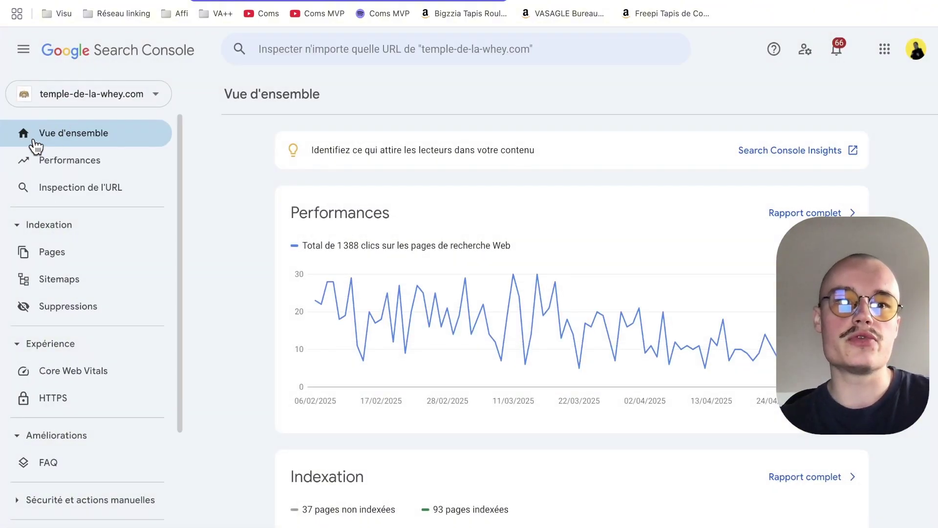
pyautogui.click(61, 164)
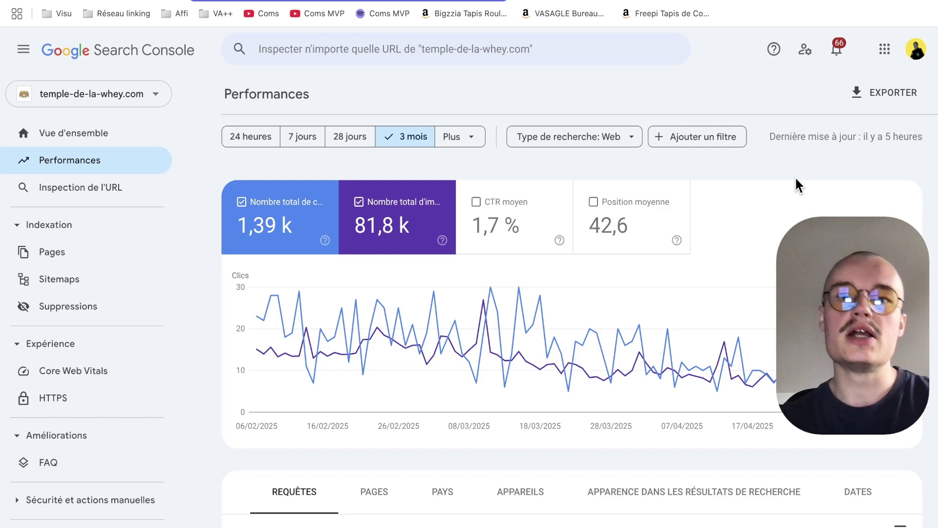
# - Skim the Performances report from the clicks and impressions chart down to the end of the query table
pyautogui.scroll(-3, 797, 181)
pyautogui.scroll(3, 797, 181)
pyautogui.scroll(-10, 795, 178)
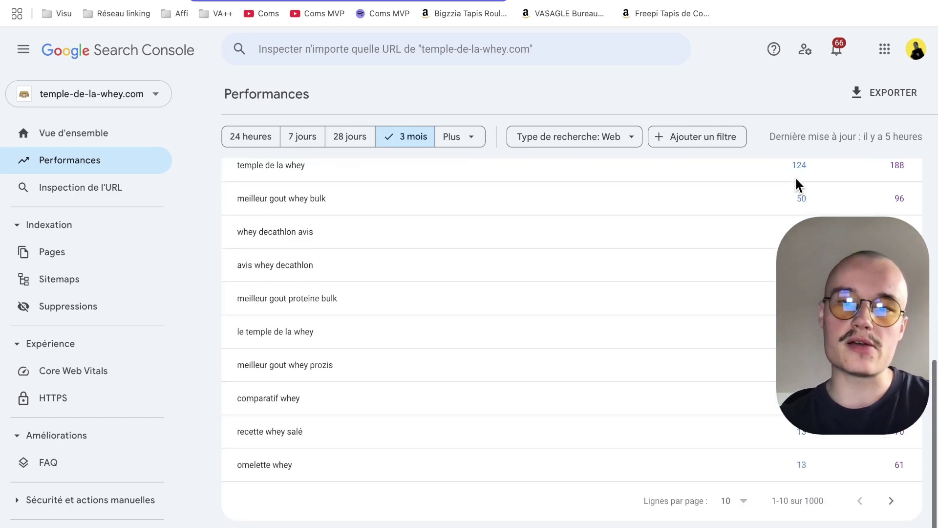
pyautogui.scroll(10, 796, 179)
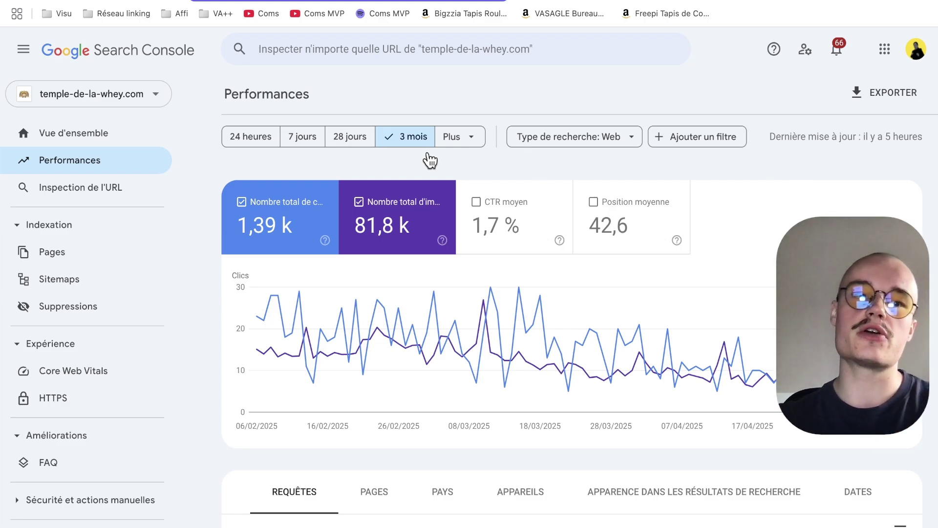
# - Look through the property's remaining report sections in the navigation, down to Liens and Paramètres
pyautogui.scroll(-2, 132, 246)
pyautogui.scroll(-2, 132, 246)
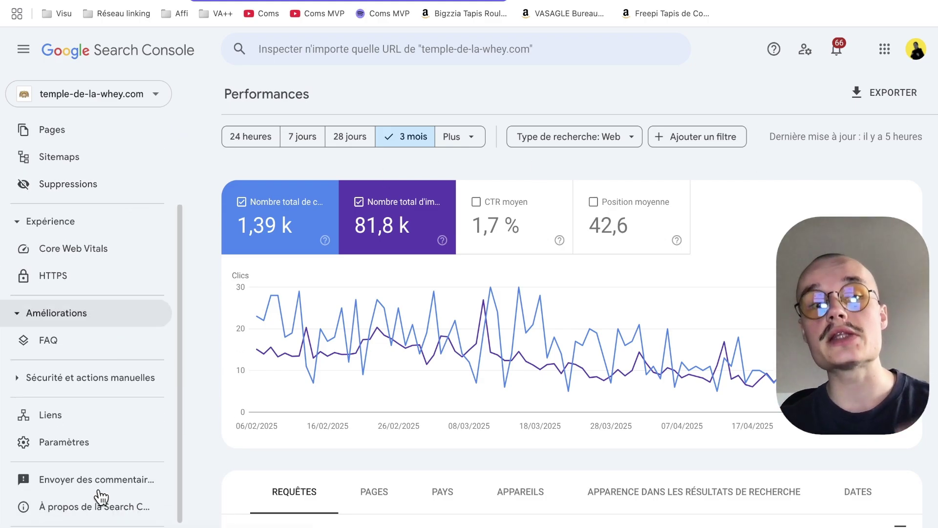
pyautogui.scroll(4, 101, 497)
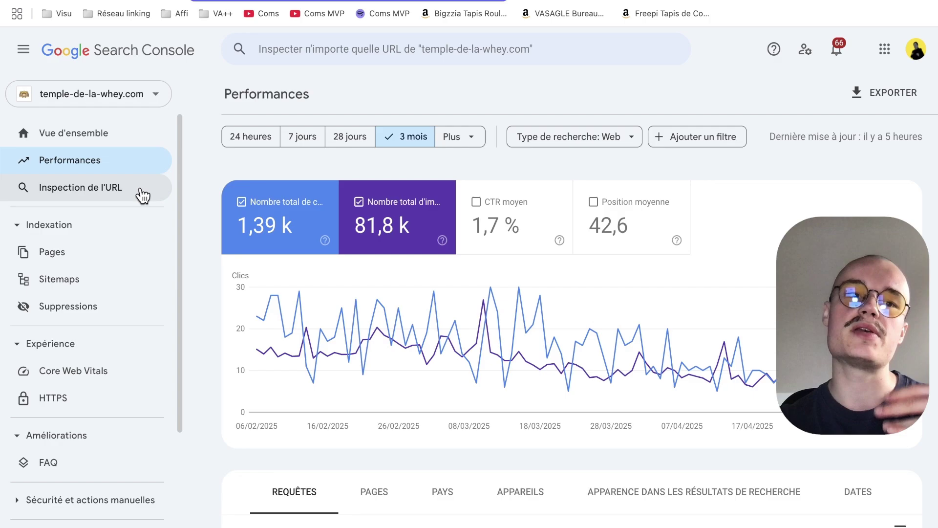
# - Bring up the URL inspection field for temple-de-la-whey.com and dismiss it without entering a URL
pyautogui.click(109, 193)
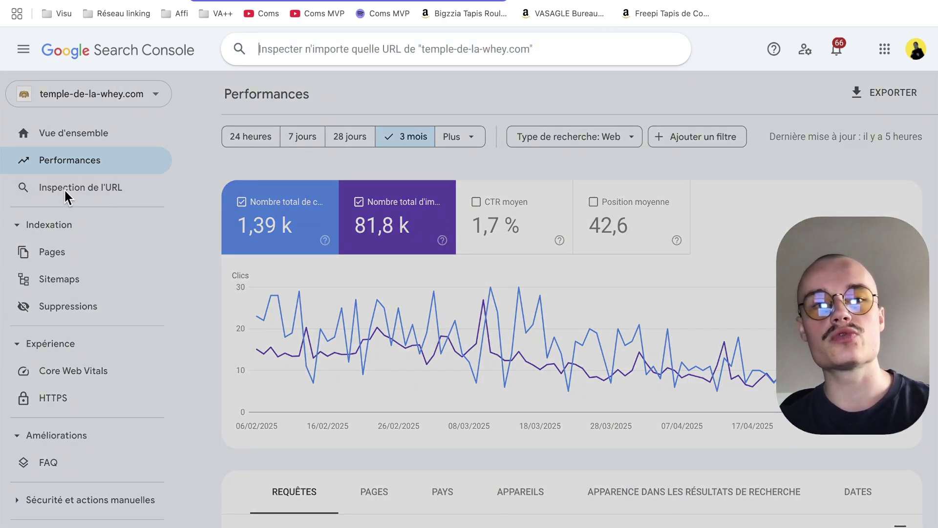
pyautogui.click(402, 104)
pyautogui.click(103, 205)
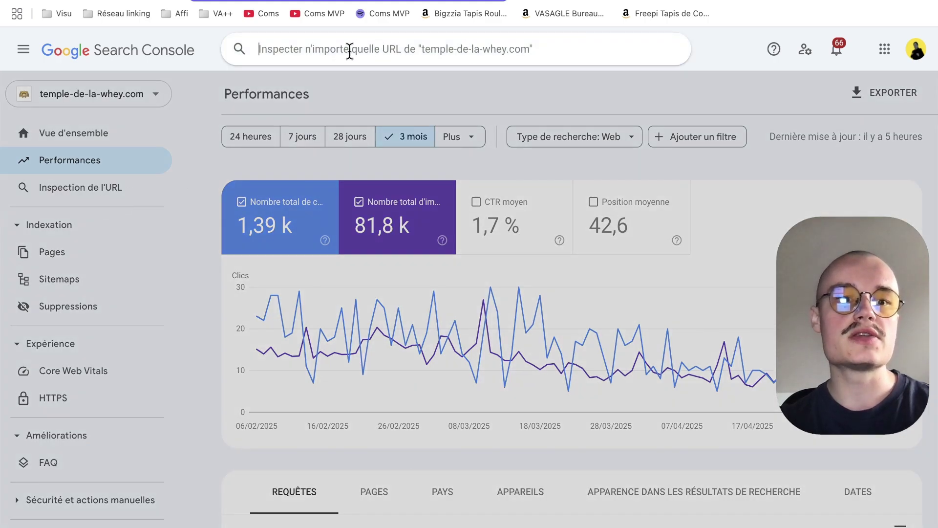
pyautogui.click(386, 98)
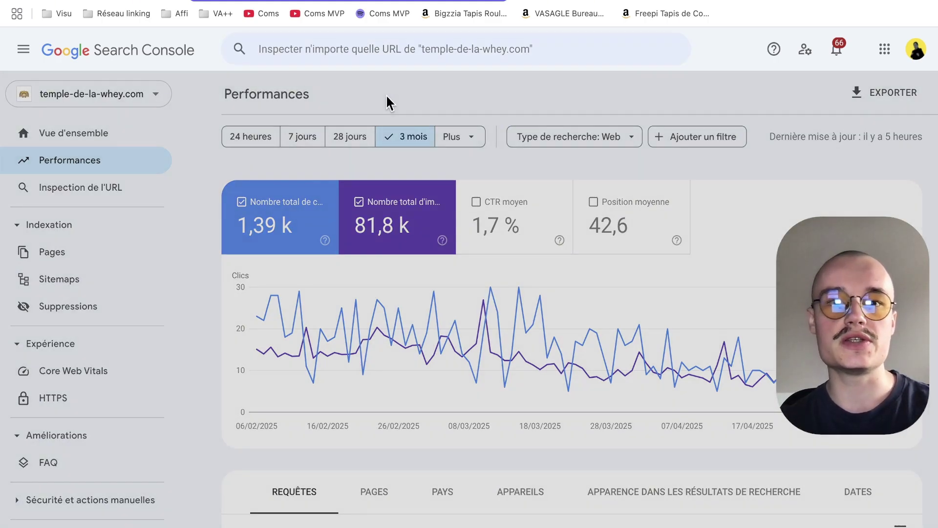
# - Search Google for site:temple-de-la-whey.com in a new browser tab
pyautogui.press('super+t')
pyautogui.write('s')
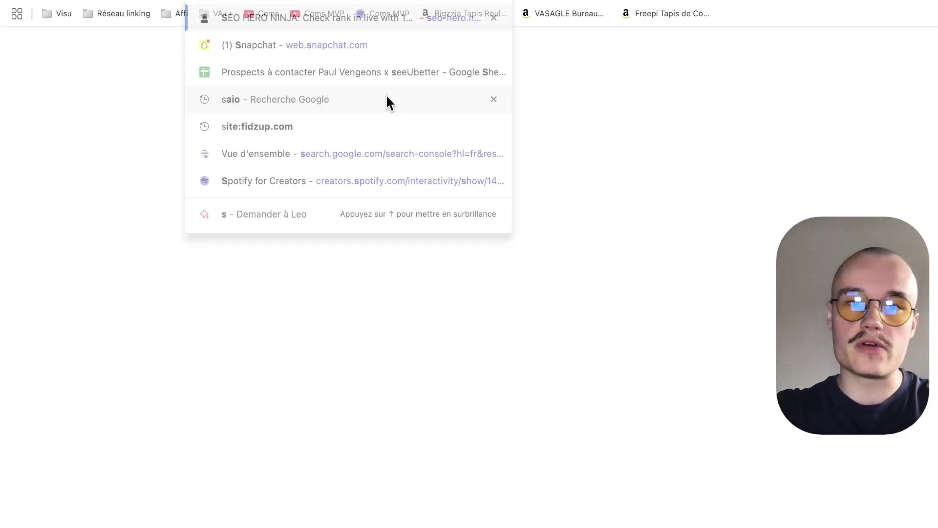
pyautogui.write('ite:temple')
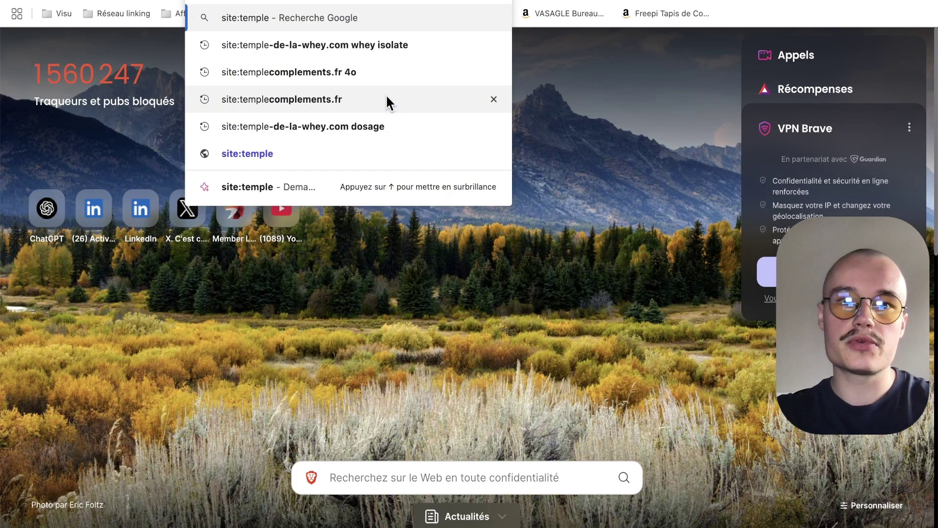
pyautogui.press('Down')
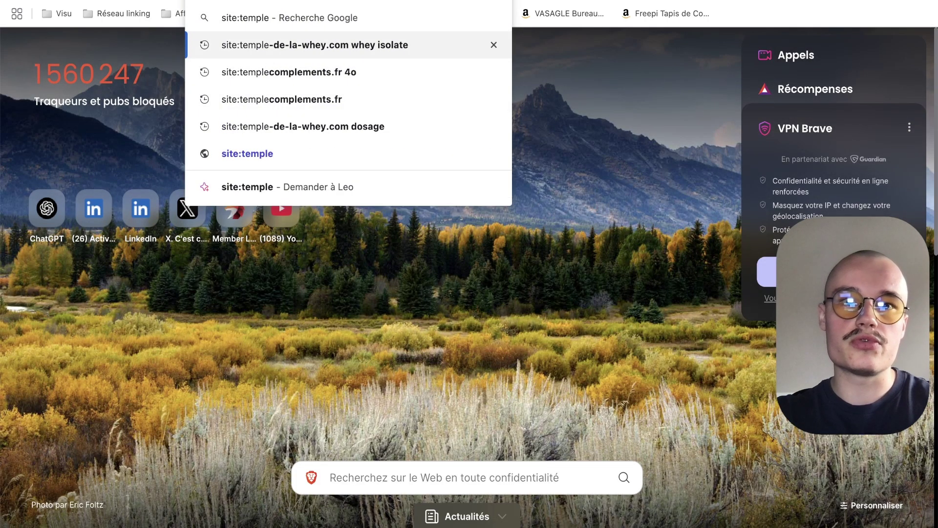
pyautogui.hotkey('alt', 'BackSpace')
pyautogui.hotkey('alt', 'BackSpace')
pyautogui.press('Return')
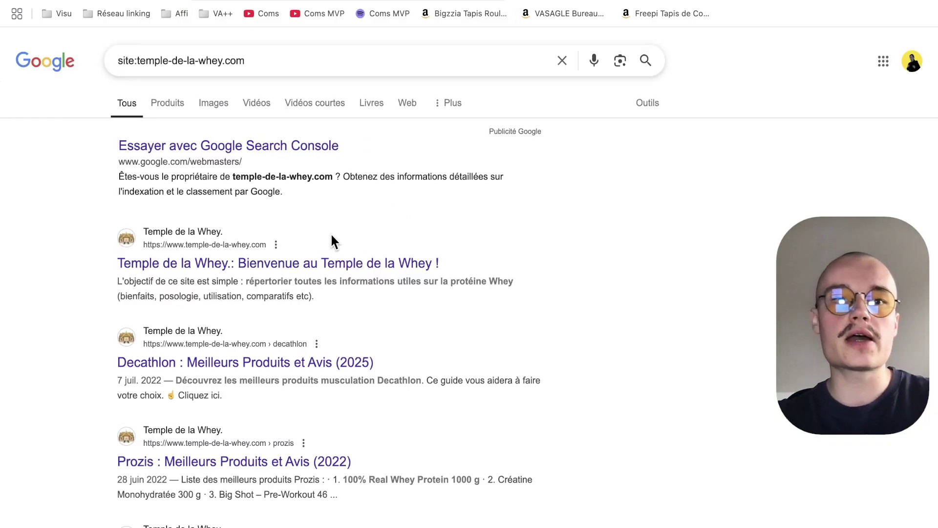
# - Look through the temple-de-la-whey.com pages listed in the search results and highlight the domain in the query
pyautogui.scroll(-10, 122, 247)
pyautogui.scroll(10, 122, 247)
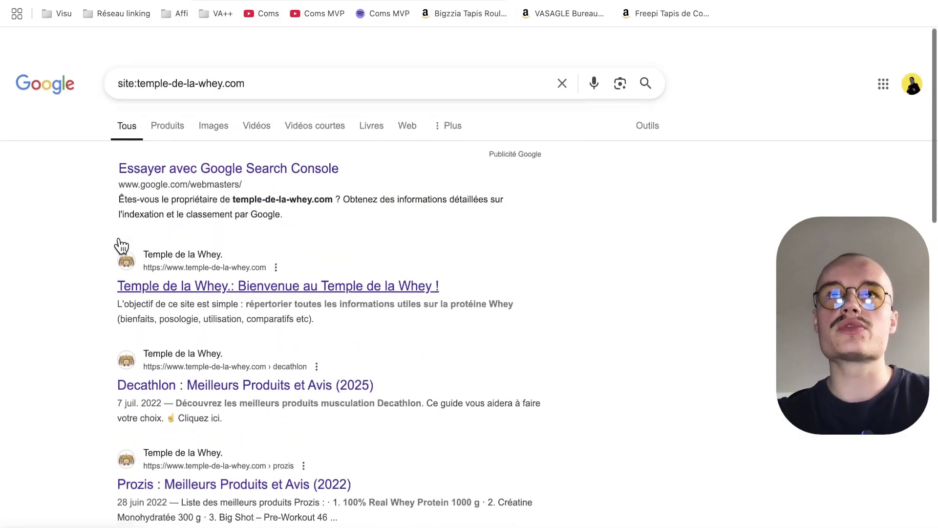
pyautogui.scroll(1, 227, 142)
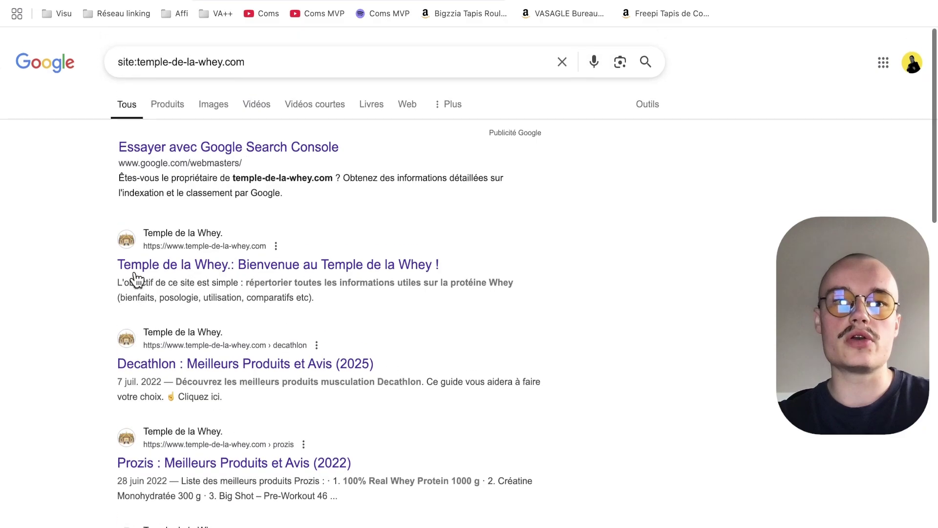
pyautogui.tripleClick(133, 60)
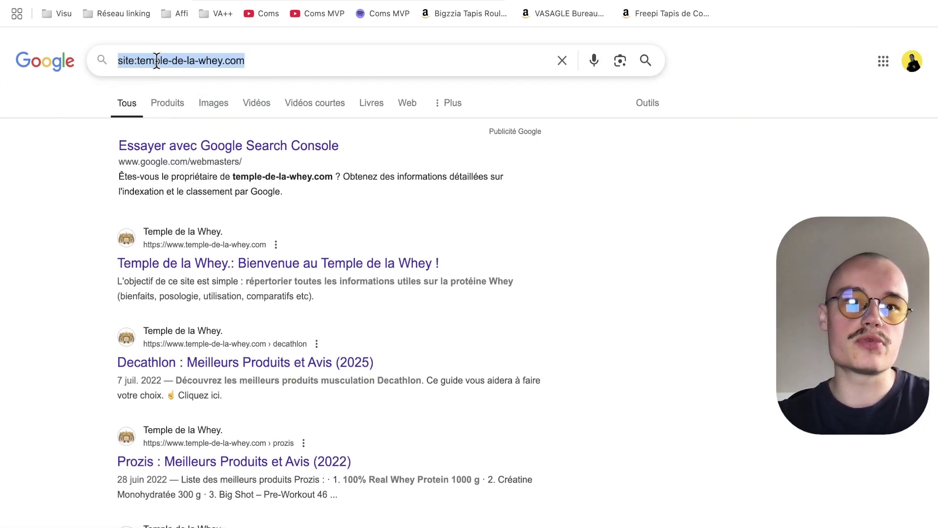
pyautogui.moveTo(138, 61); pyautogui.dragTo(243, 60)
pyautogui.scroll(-3, 66, 208)
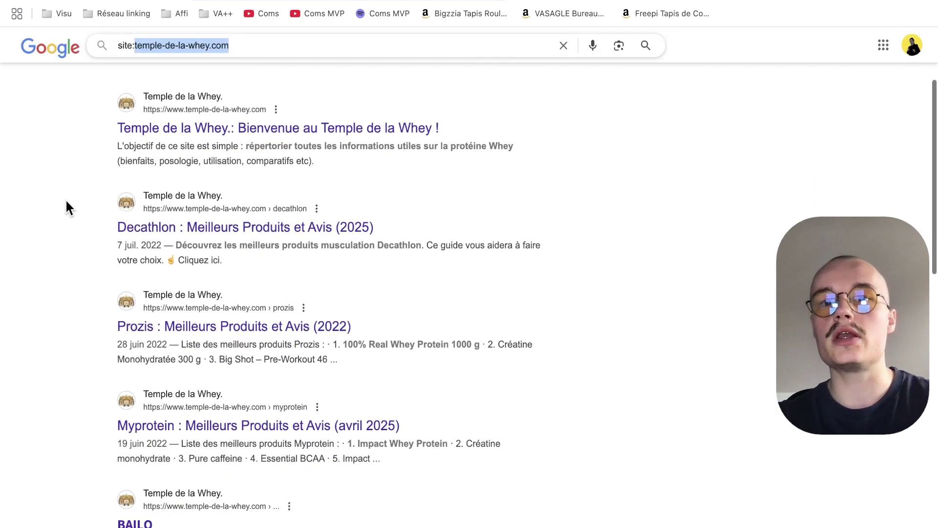
pyautogui.scroll(3, 66, 207)
pyautogui.scroll(-10, 408, 121)
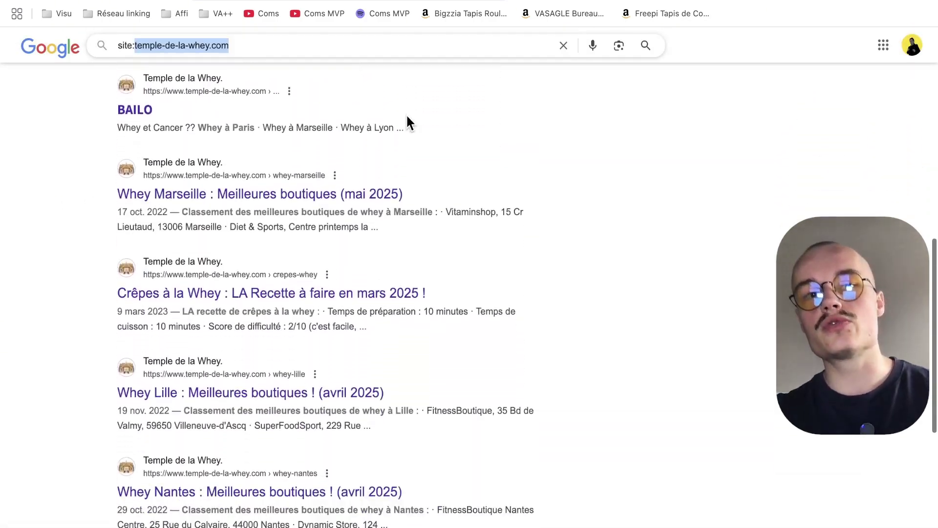
pyautogui.scroll(-1, 409, 119)
pyautogui.scroll(10, 409, 123)
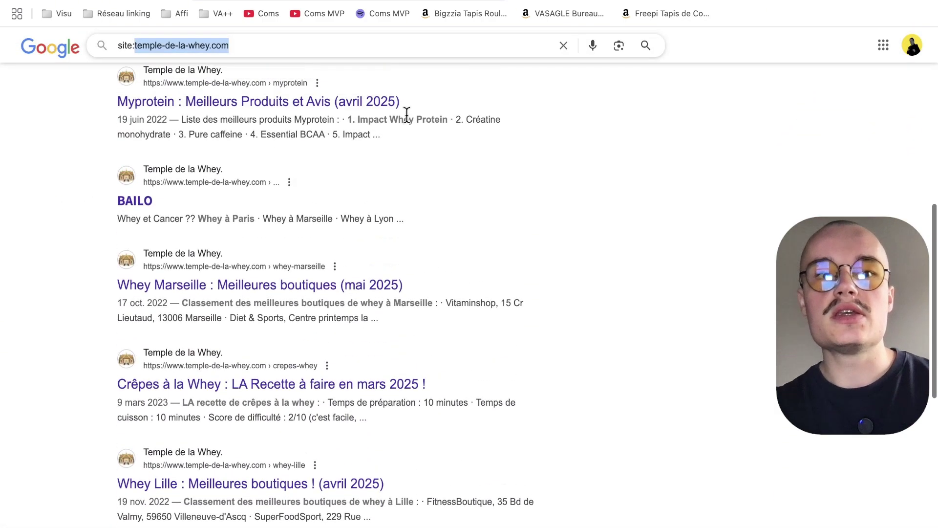
pyautogui.scroll(3, 672, 161)
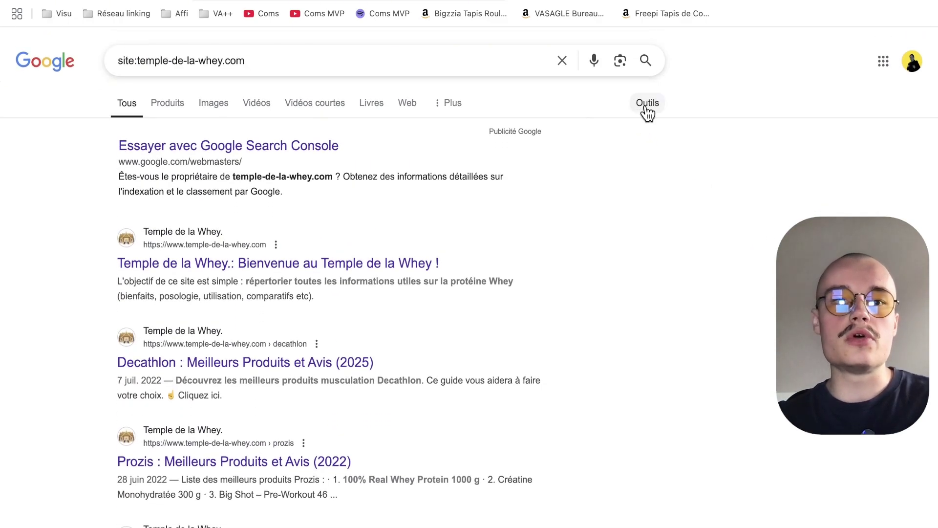
# - Display the number of results for the site: search and highlight it, checking back briefly with Search Console
pyautogui.click(647, 106)
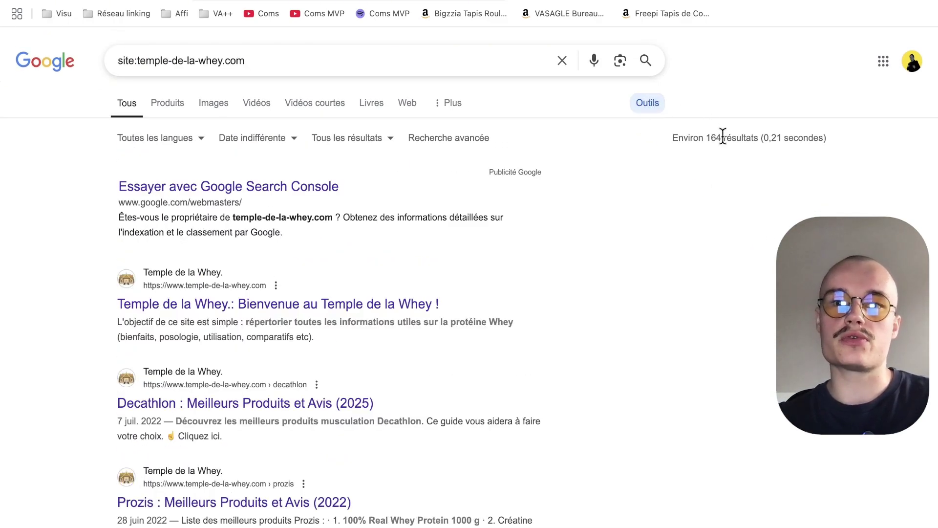
pyautogui.moveTo(707, 138); pyautogui.dragTo(757, 138)
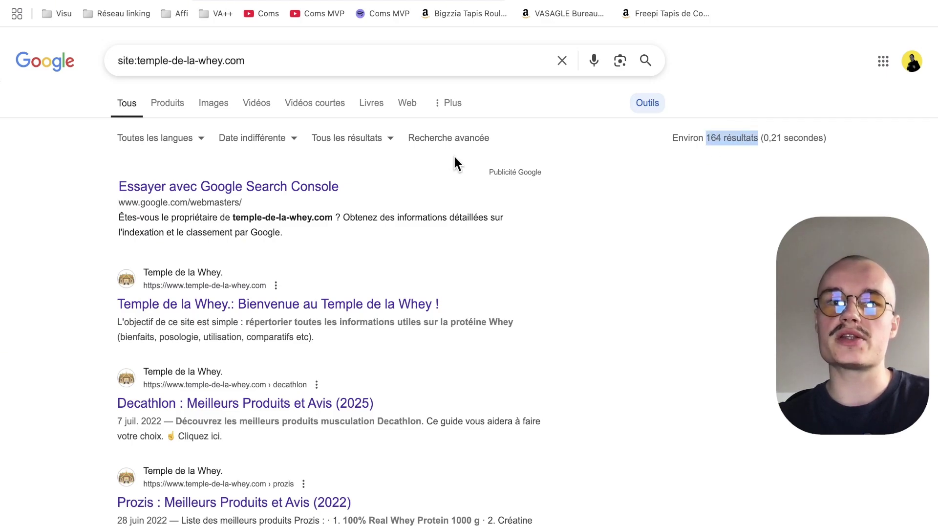
pyautogui.click(391, 1)
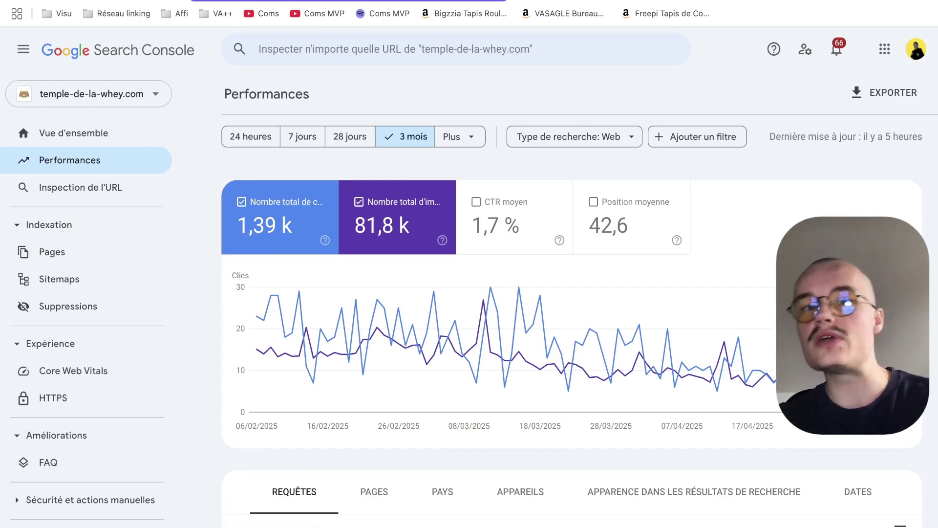
pyautogui.hotkey('ctrl', 'shift', 'Tab')
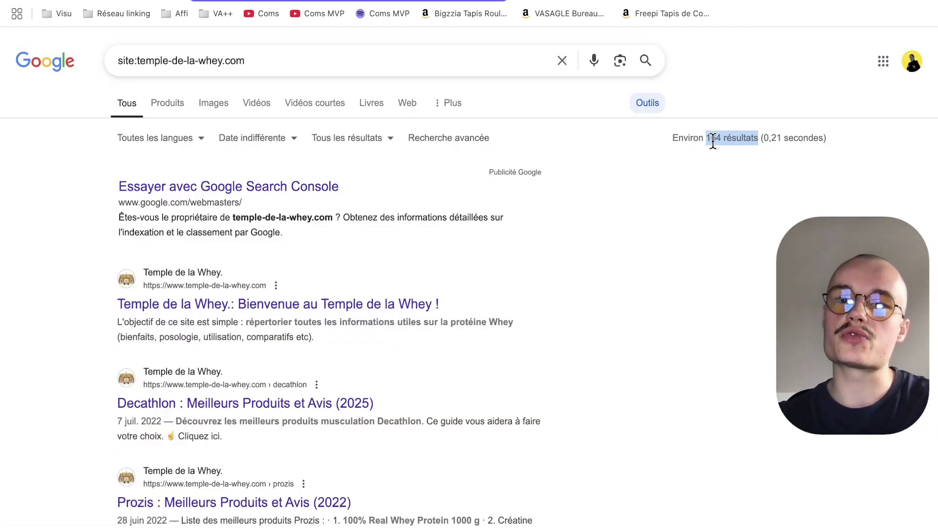
pyautogui.moveTo(713, 141); pyautogui.dragTo(733, 141)
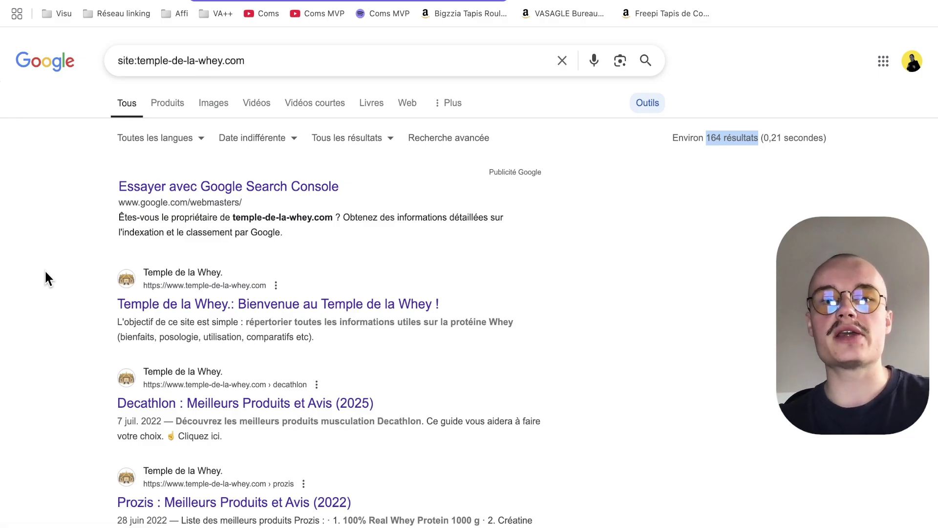
pyautogui.scroll(-5, 46, 274)
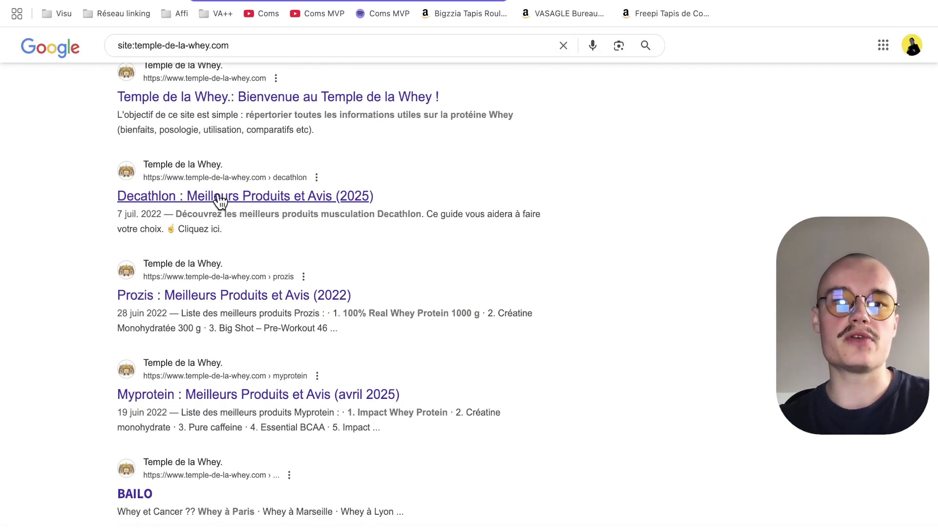
pyautogui.rightClick(215, 197)
pyautogui.click(271, 268)
pyautogui.click(33, 268)
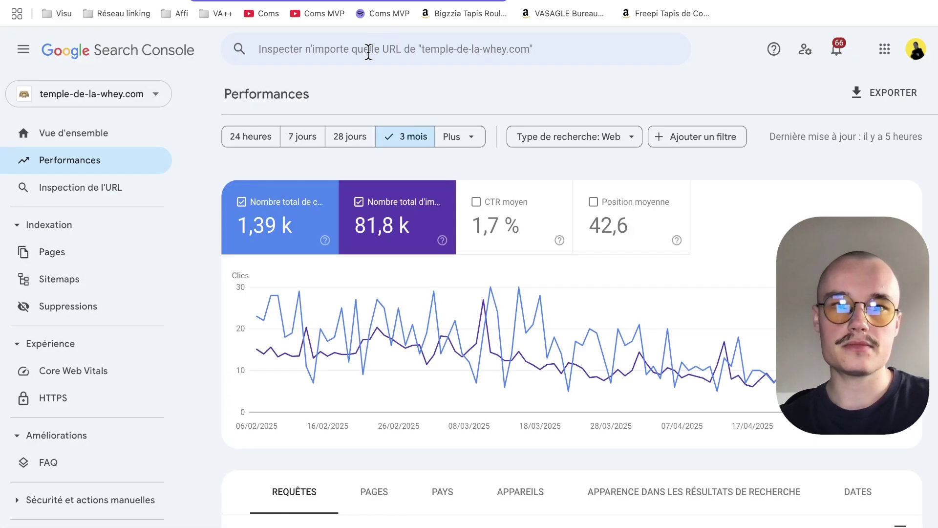
pyautogui.click(413, 58)
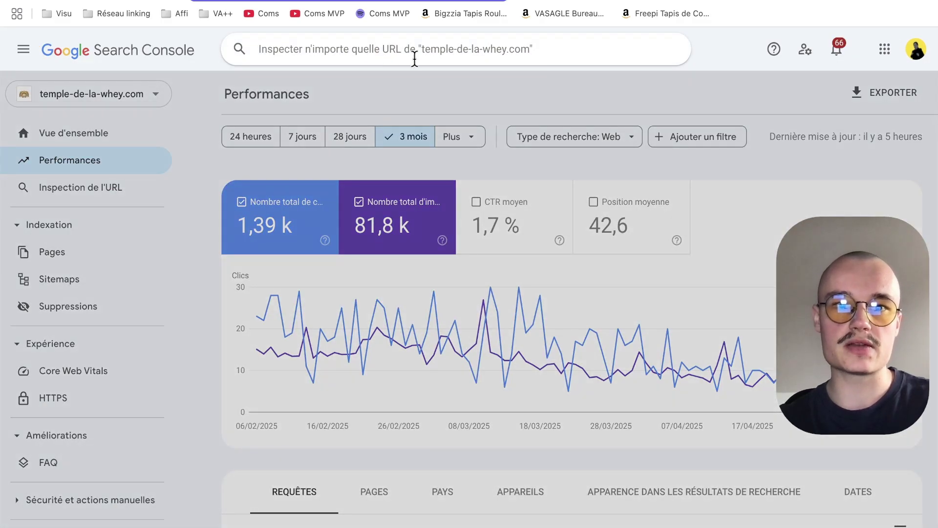
pyautogui.write('https://www.temple-de-la-whey.com/decathlon/')
pyautogui.press('Return')
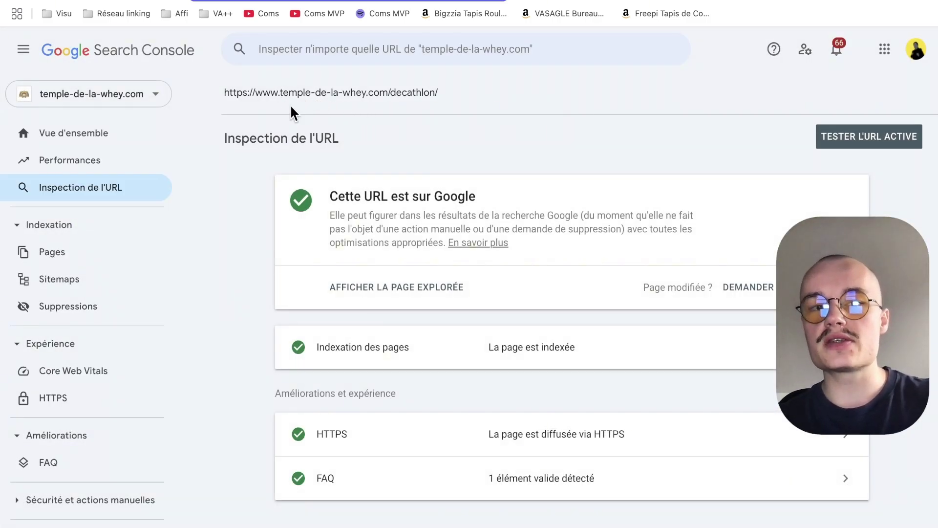
# - Examine the inspected URL's Google presence status and its HTTPS and FAQ enhancement entries
pyautogui.moveTo(247, 142); pyautogui.dragTo(234, 267)
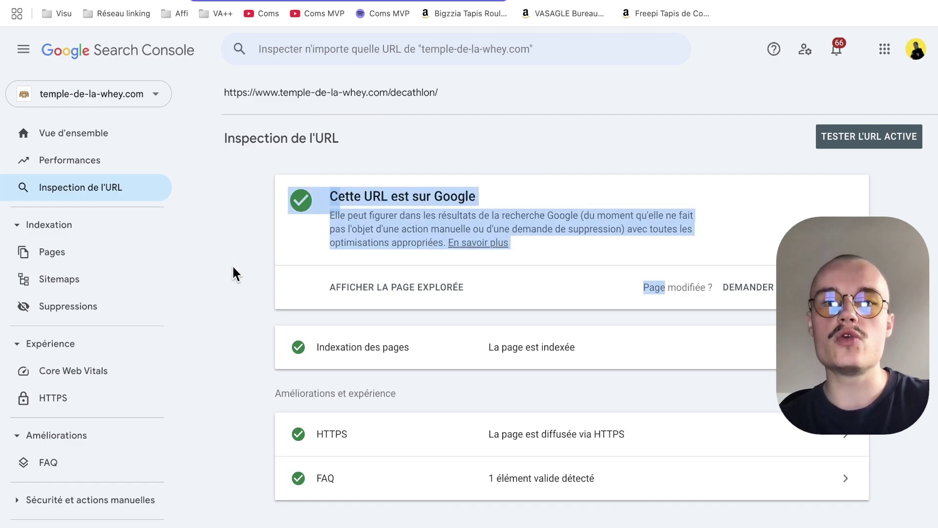
pyautogui.click(234, 267)
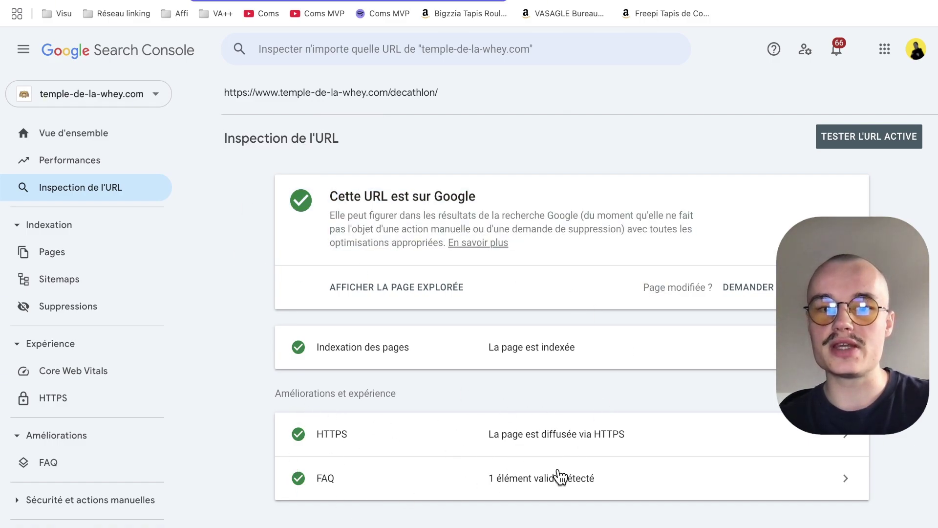
pyautogui.moveTo(287, 421); pyautogui.dragTo(477, 506)
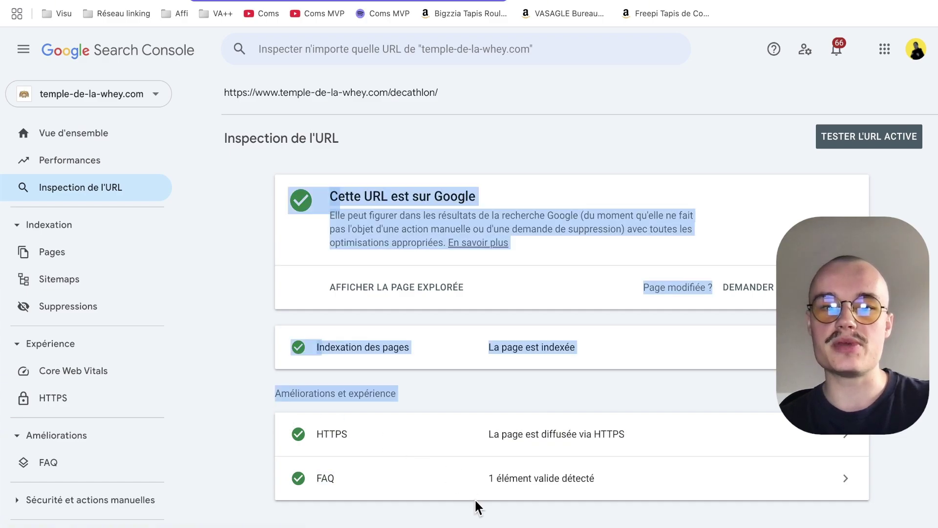
pyautogui.click(236, 424)
pyautogui.moveTo(256, 470); pyautogui.dragTo(484, 478)
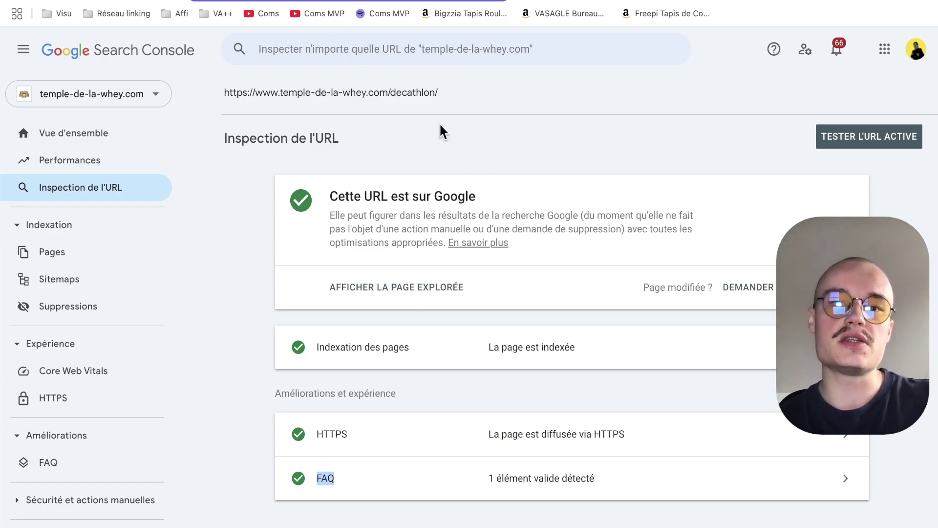
pyautogui.moveTo(279, 188); pyautogui.dragTo(587, 269)
pyautogui.click(630, 167)
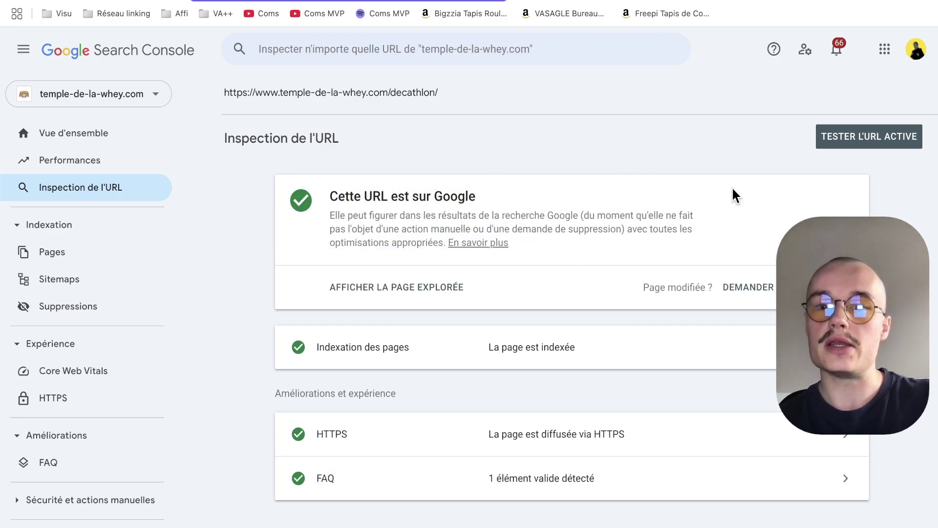
# - Try requesting indexing for the /decathlon/ URL, cancelling the indexability check each time
pyautogui.click(747, 289)
pyautogui.click(445, 334)
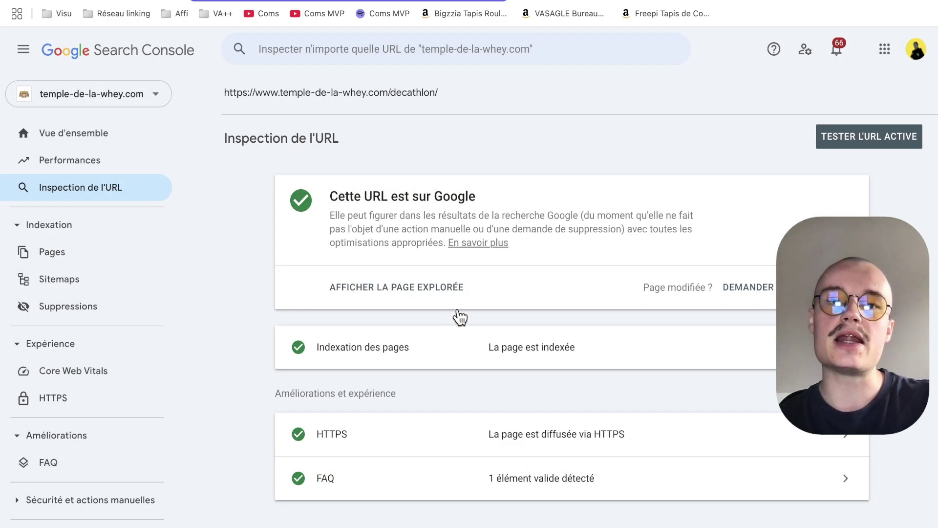
pyautogui.moveTo(213, 95); pyautogui.dragTo(508, 94)
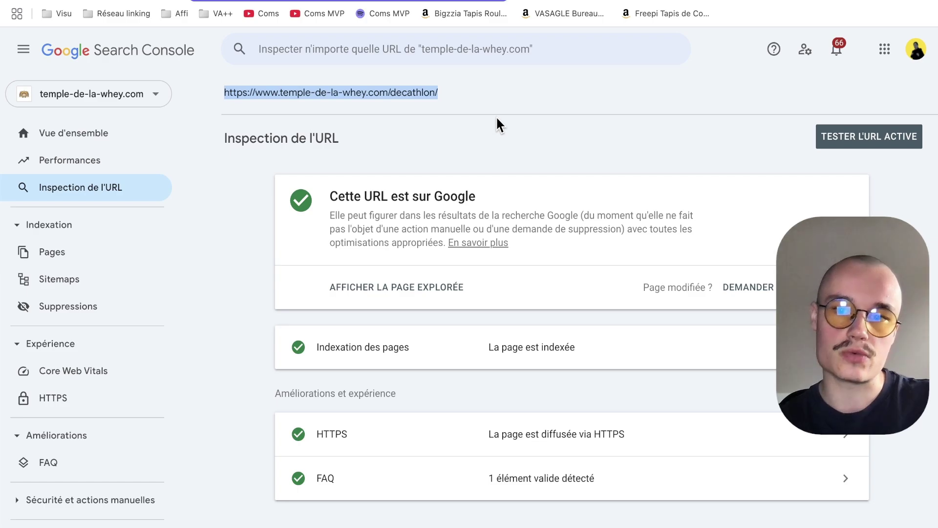
pyautogui.click(752, 292)
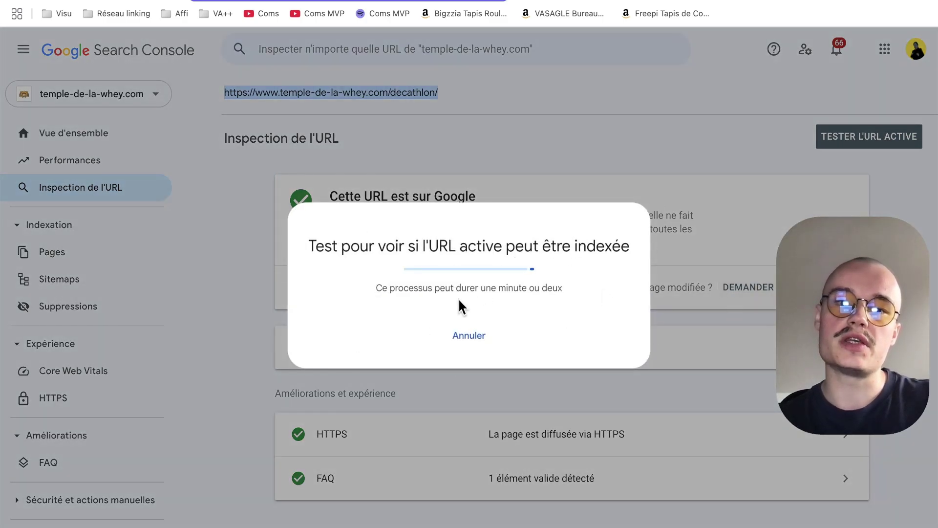
pyautogui.click(458, 342)
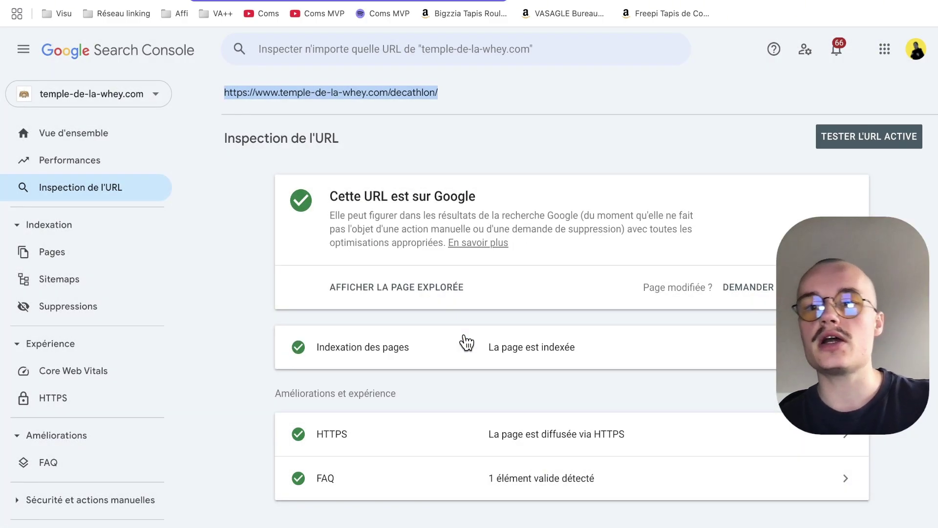
# - Run a live test of the /decathlon/ URL and open its page availability and FAQ details
pyautogui.click(512, 161)
pyautogui.click(864, 144)
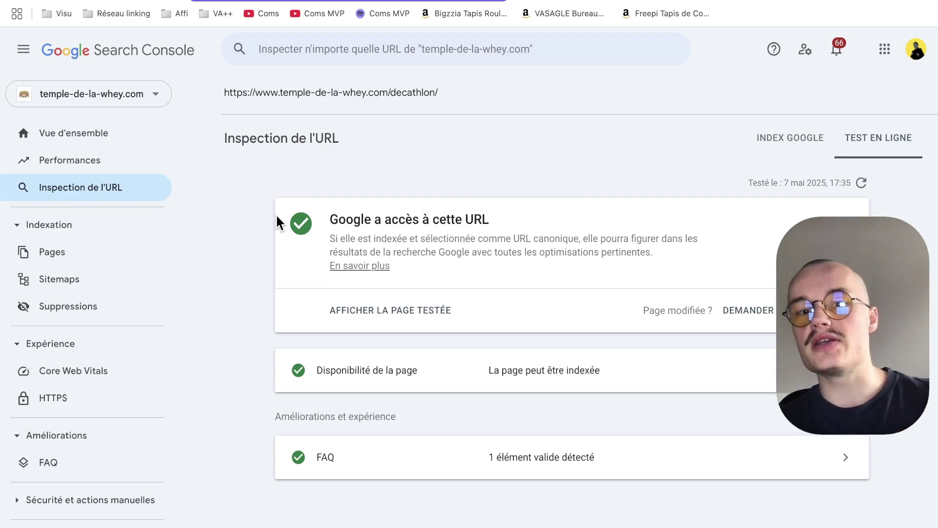
pyautogui.click(709, 391)
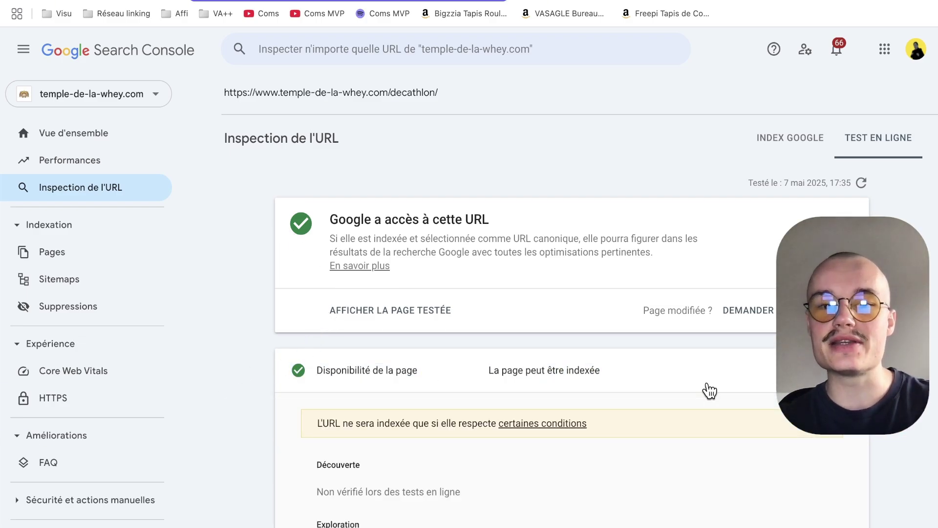
pyautogui.scroll(-10, 551, 407)
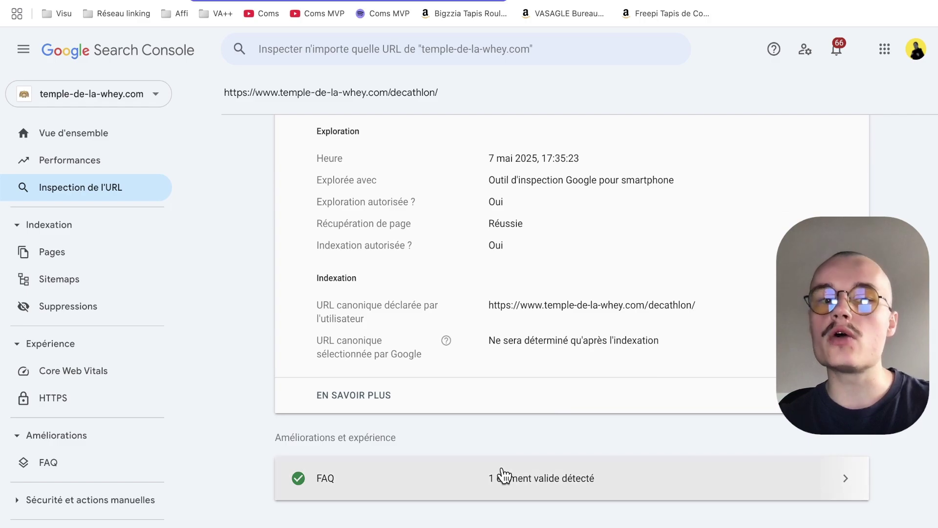
pyautogui.click(503, 469)
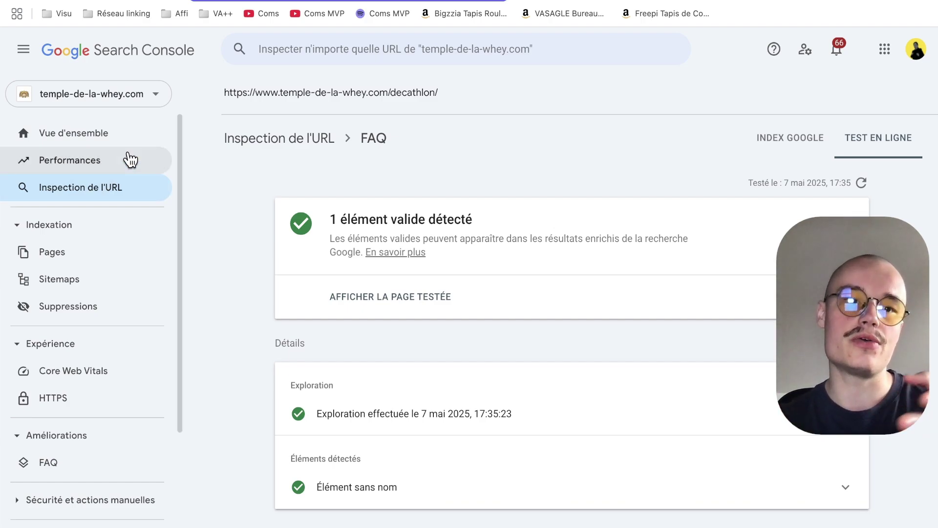
# - Open the Pages indexing report and go to the table of reasons why pages are not indexed
pyautogui.click(59, 256)
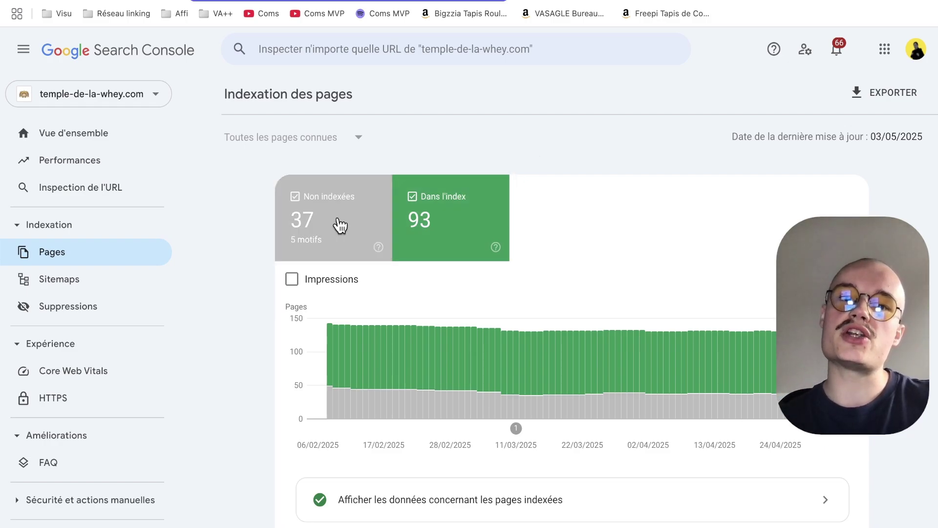
pyautogui.scroll(-8, 539, 142)
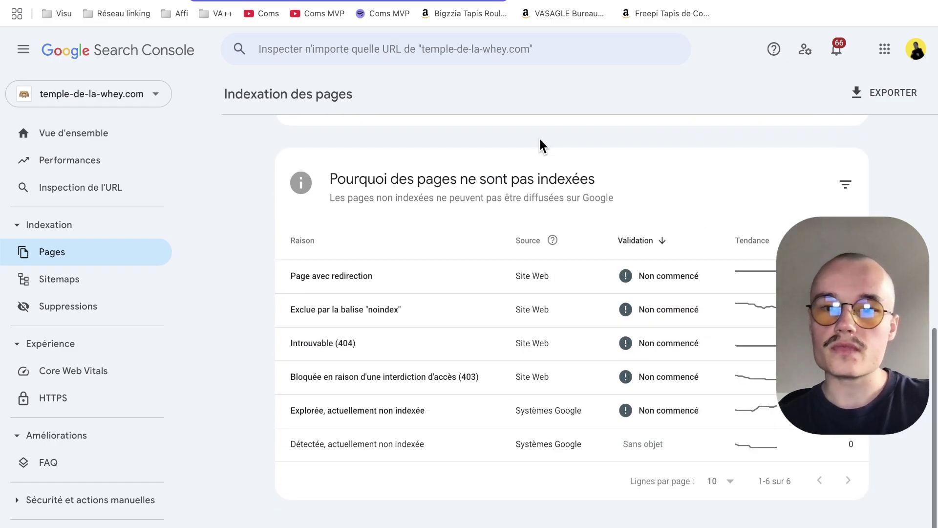
# - Examine the page indexing report's indexed and non-indexed chart and its table of reasons why pages are not indexed
pyautogui.scroll(8, 702, 330)
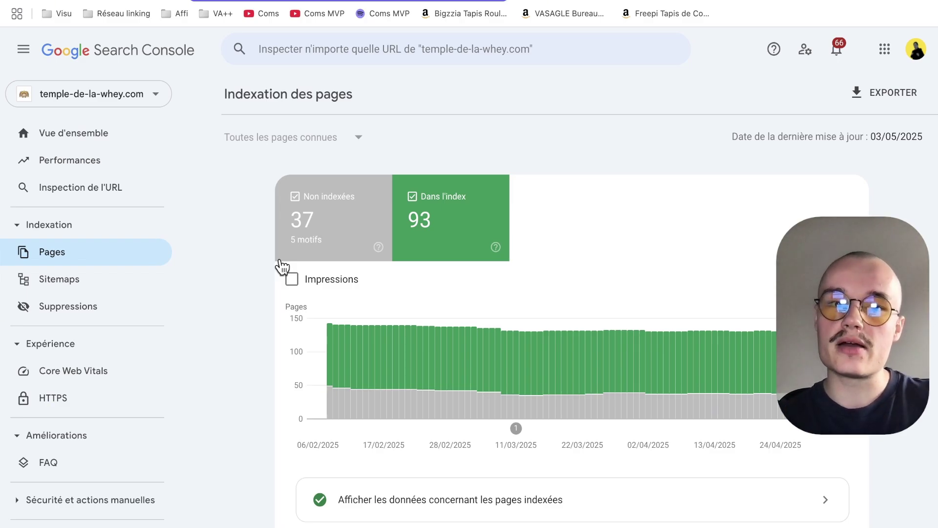
pyautogui.scroll(-1, 282, 267)
pyautogui.scroll(-3, 282, 267)
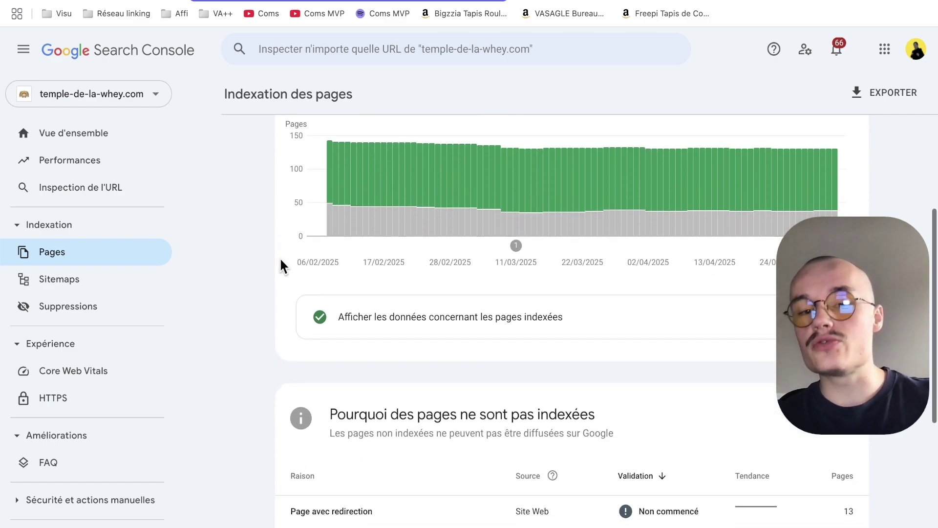
pyautogui.scroll(2, 281, 263)
pyautogui.scroll(-4, 281, 264)
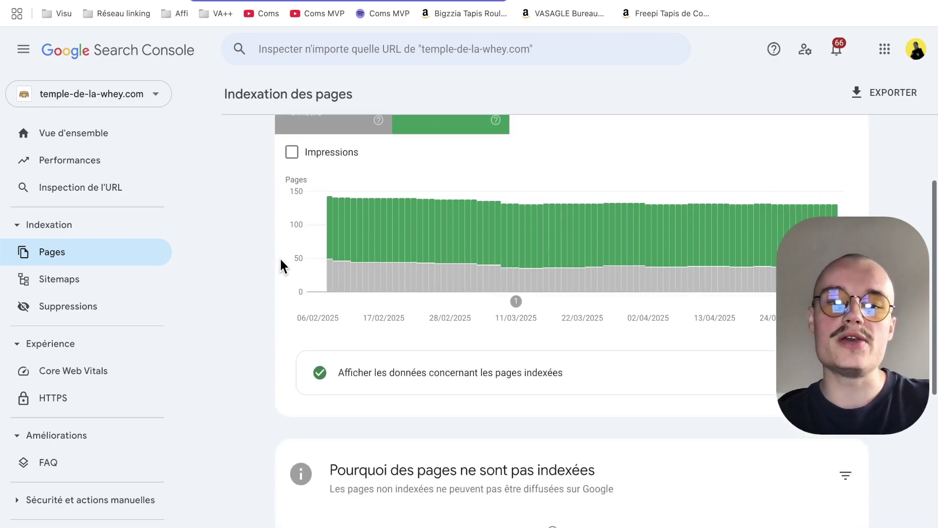
pyautogui.moveTo(254, 372); pyautogui.dragTo(520, 369)
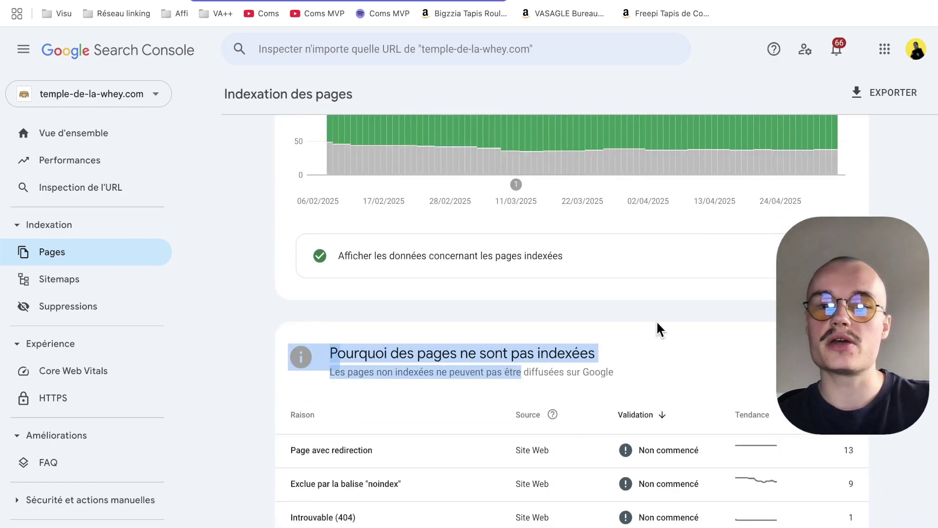
pyautogui.scroll(1, 593, 274)
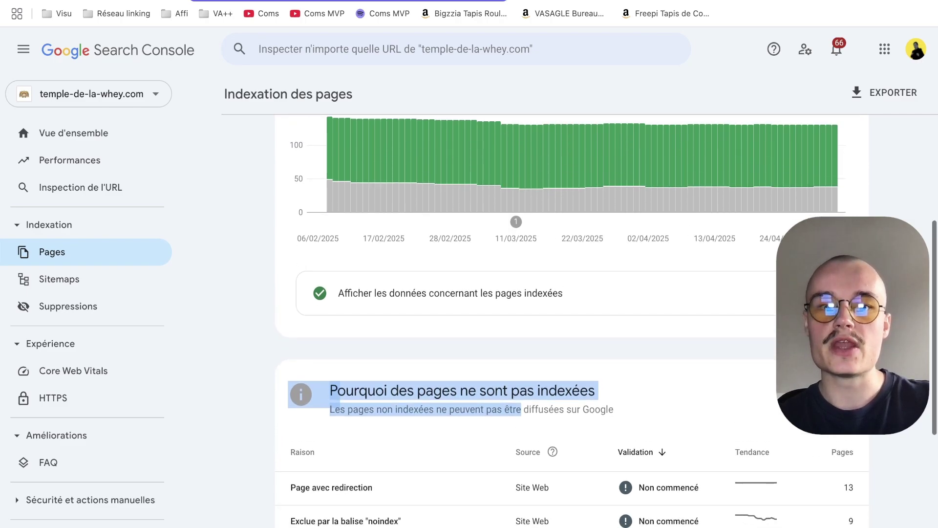
pyautogui.scroll(-4, 592, 274)
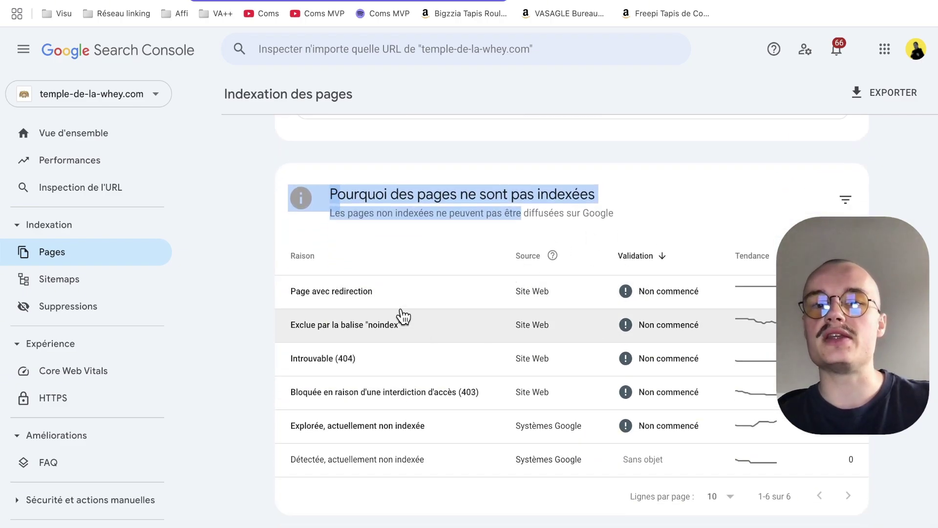
pyautogui.click(593, 239)
pyautogui.scroll(-1, 320, 285)
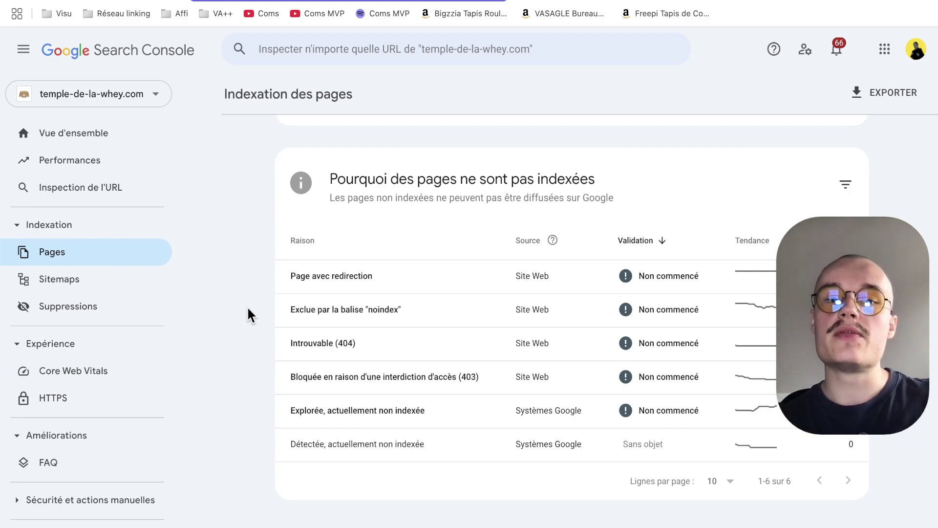
# - Open the details of the "Exclue par la balise noindex" reason and review its affected pages chart and example URLs
pyautogui.click(313, 318)
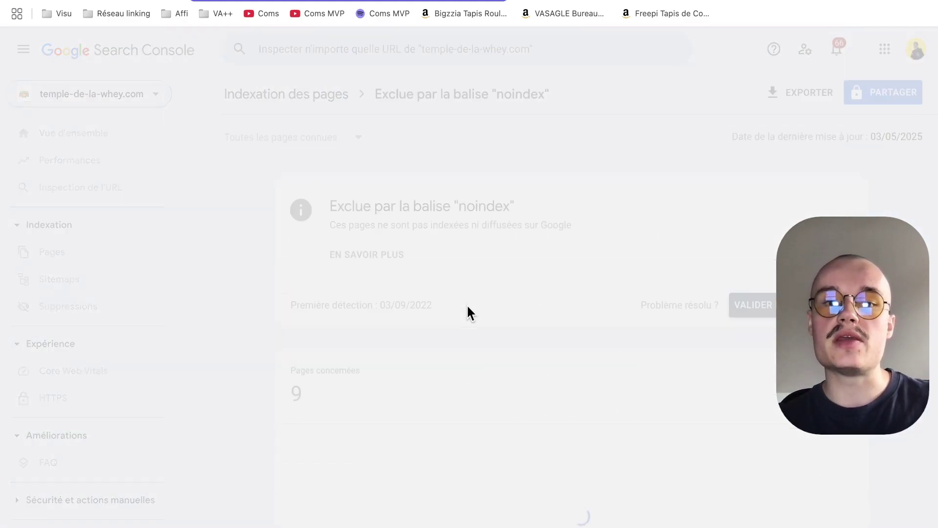
pyautogui.scroll(-8, 506, 209)
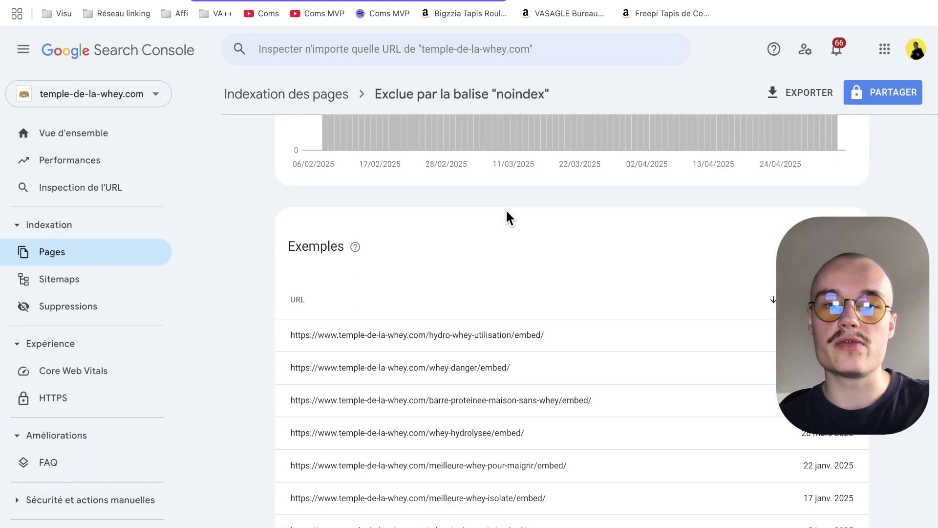
pyautogui.scroll(-2, 506, 209)
pyautogui.scroll(-2, 661, 299)
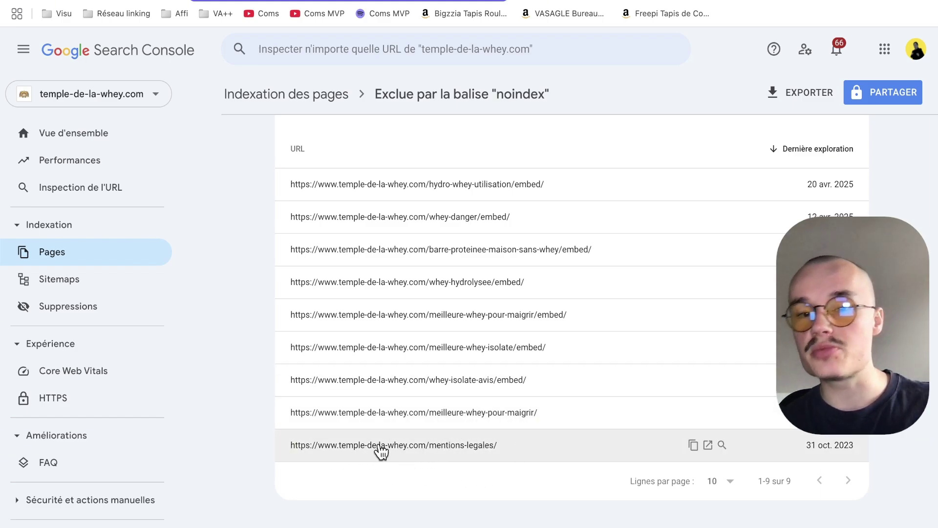
pyautogui.scroll(3, 380, 445)
pyautogui.scroll(4, 380, 452)
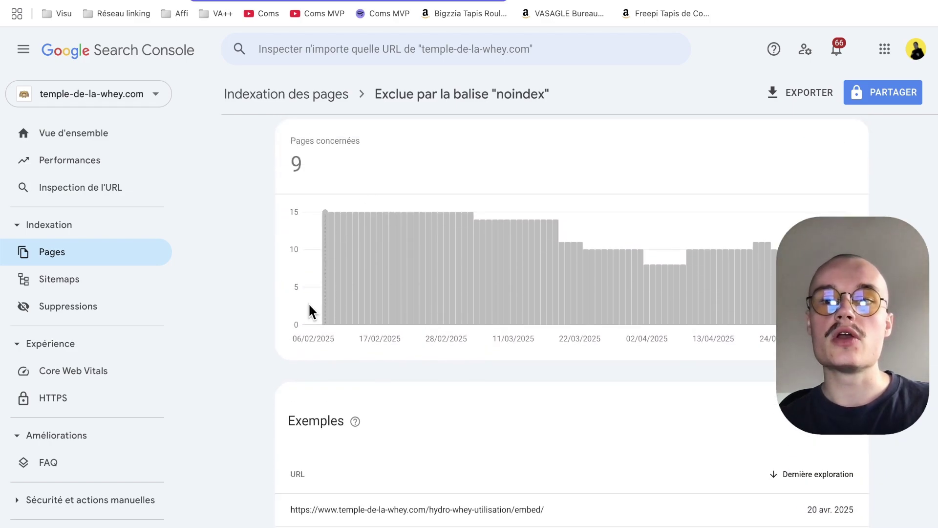
pyautogui.scroll(5, 309, 303)
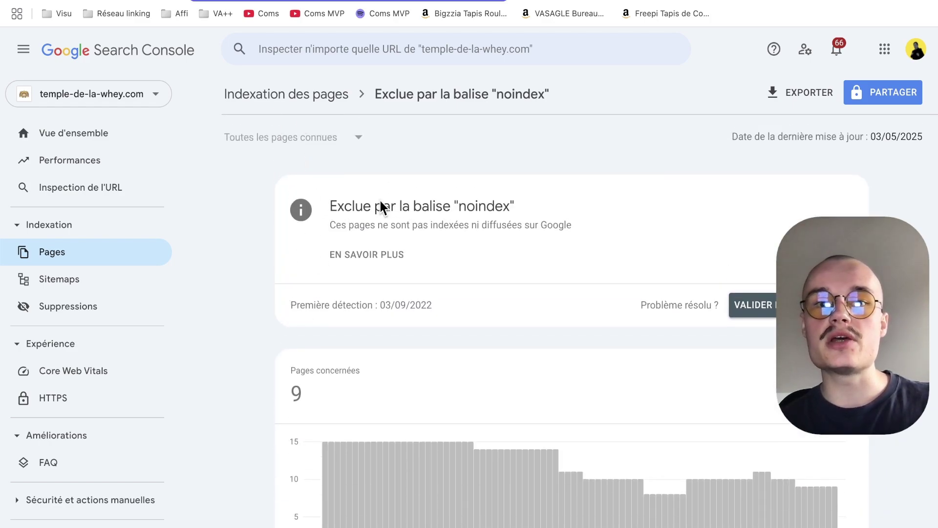
pyautogui.scroll(-10, 380, 203)
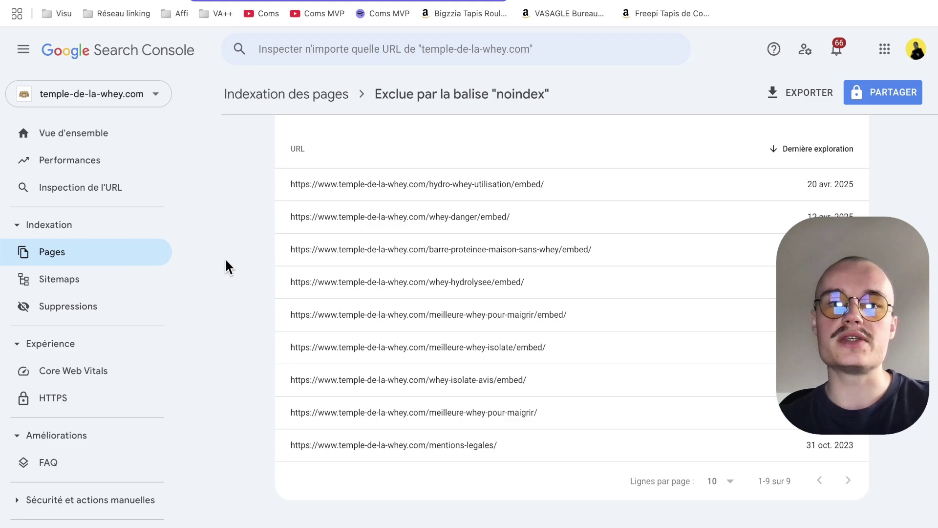
# - Return to the page indexing report and open the example URLs for the "Explorée, actuellement non indexée" reason
pyautogui.scroll(3, 291, 125)
pyautogui.click(273, 98)
pyautogui.scroll(-8, 402, 325)
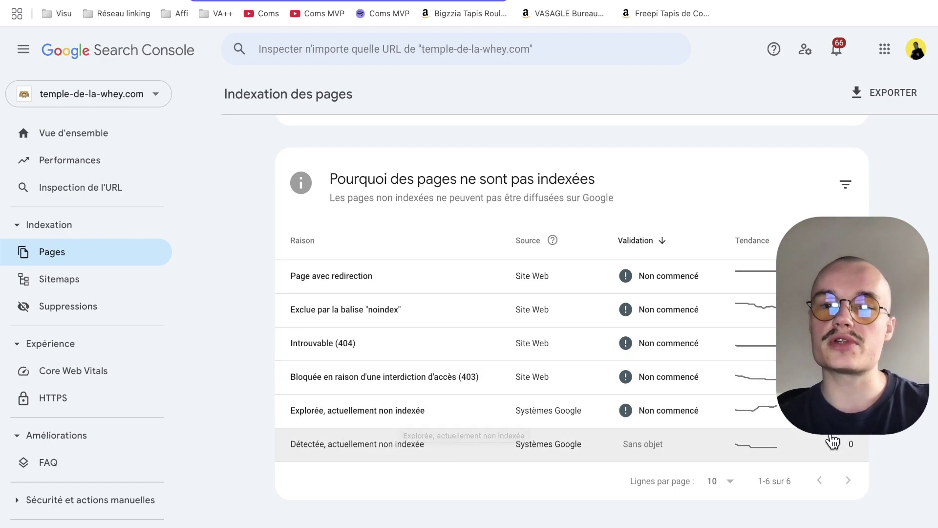
pyautogui.click(369, 422)
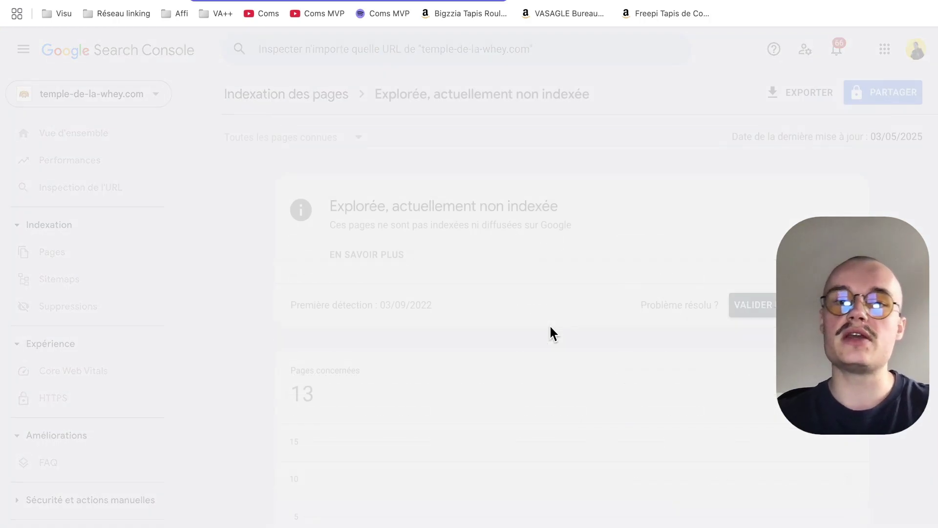
pyautogui.scroll(-7, 551, 332)
pyautogui.scroll(-2, 550, 328)
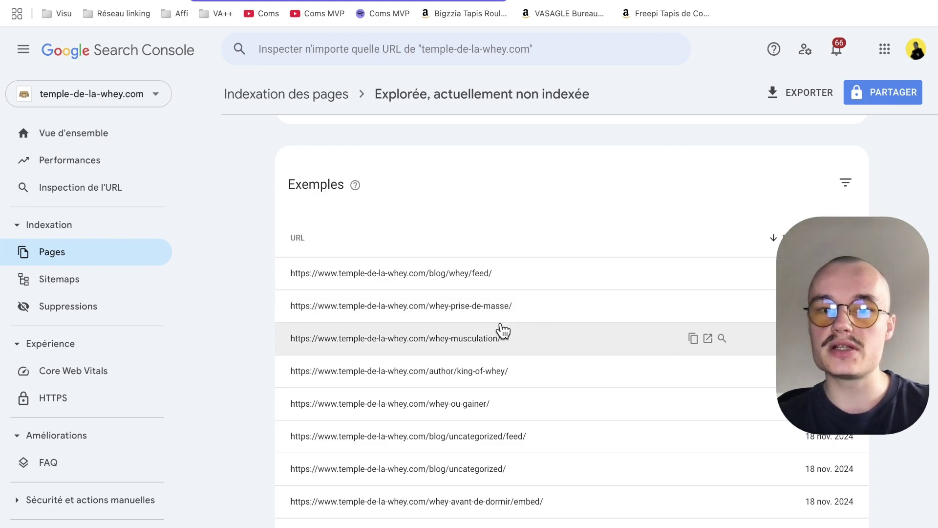
# - Copy the /whey-prise-de-masse/ URL and check it on Google with a site: search in a new tab, then return to Search Console
pyautogui.click(693, 308)
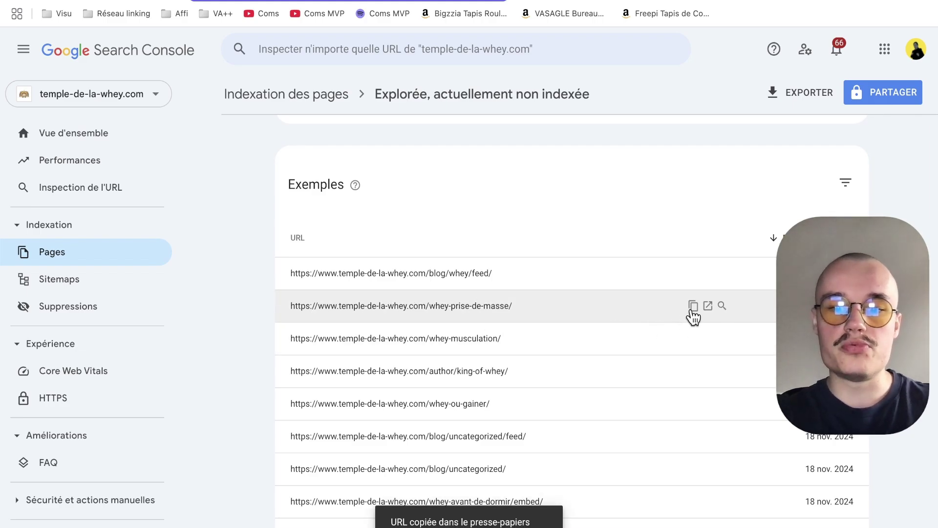
pyautogui.hotkey('ctrl', 't')
pyautogui.write('site:')
pyautogui.hotkey('ctrl', 'v')
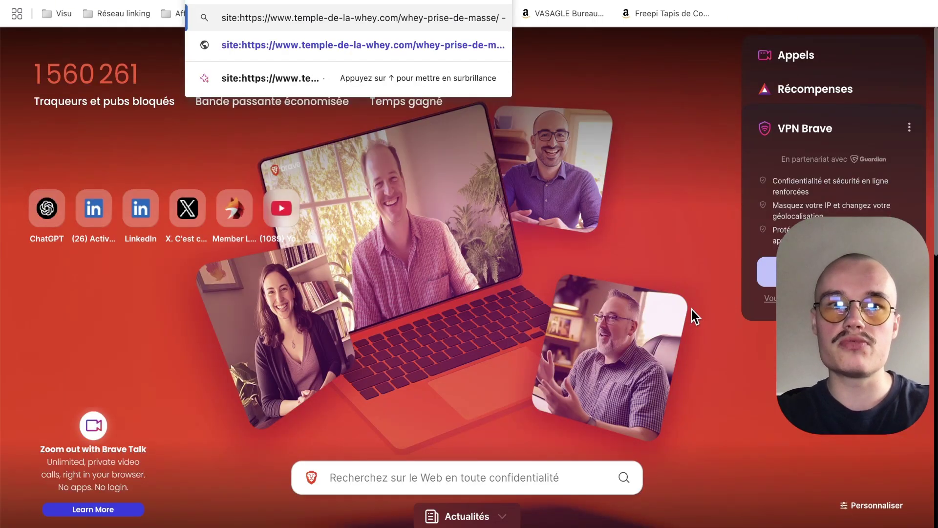
pyautogui.press('Return')
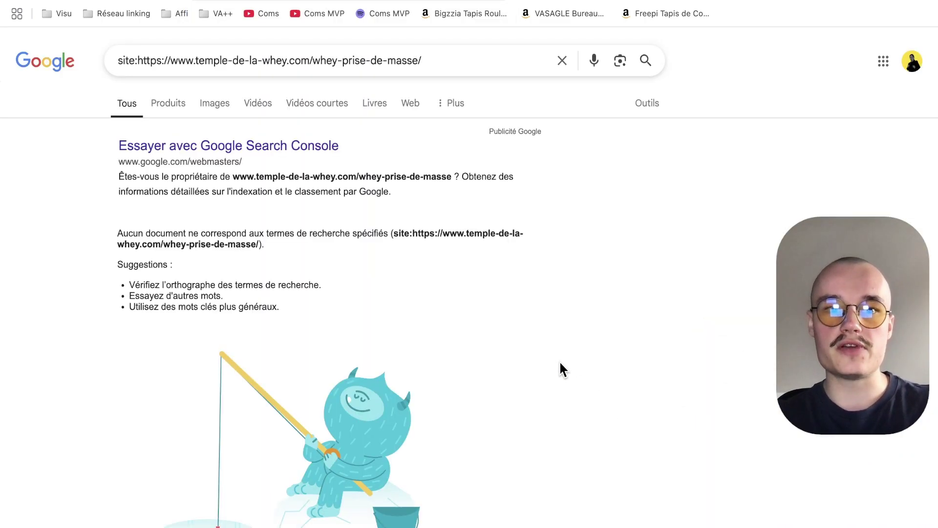
pyautogui.click(117, 65)
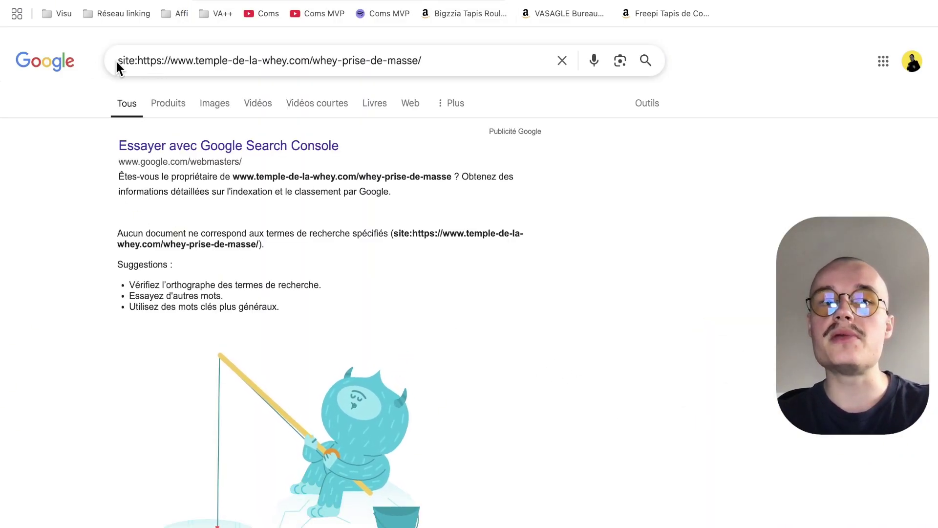
pyautogui.moveTo(42, 139); pyautogui.dragTo(384, 392)
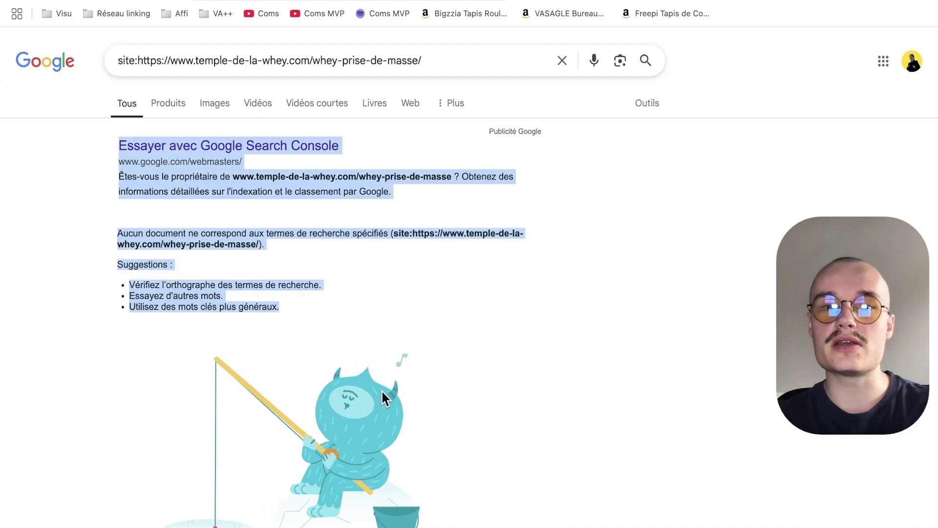
pyautogui.click(489, 363)
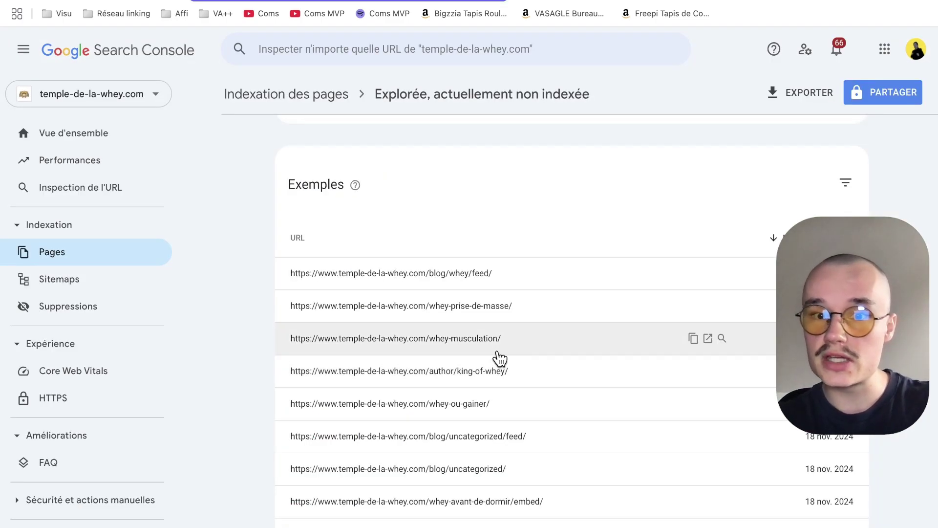
# - Copy the /whey-musculation/ URL, run a site: search for it in a new tab, and close that tab
pyautogui.click(693, 339)
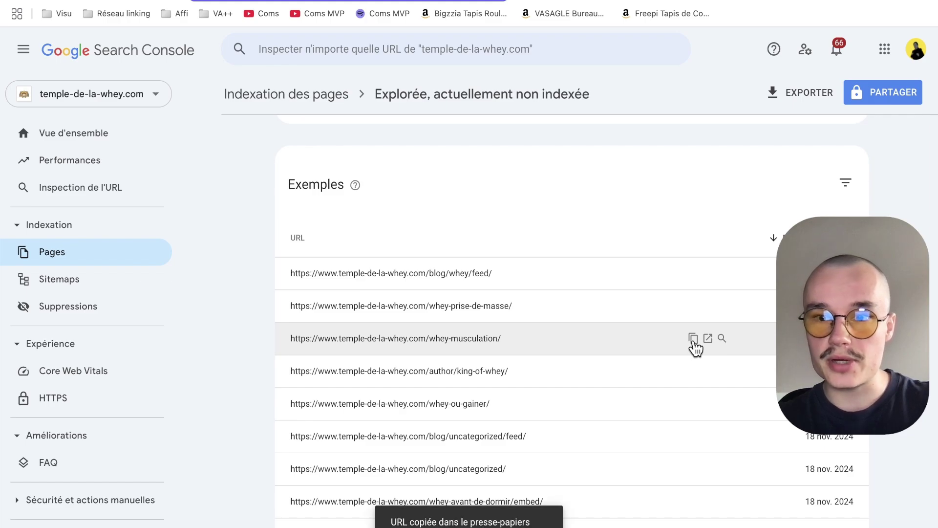
pyautogui.press('super+t')
pyautogui.write('site:')
pyautogui.press('super+v')
pyautogui.press('Return')
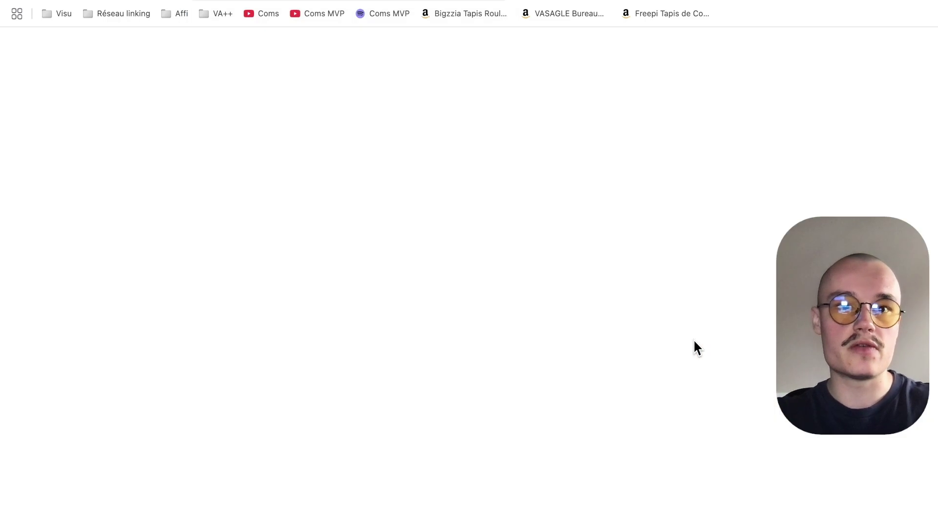
pyautogui.press('super+w')
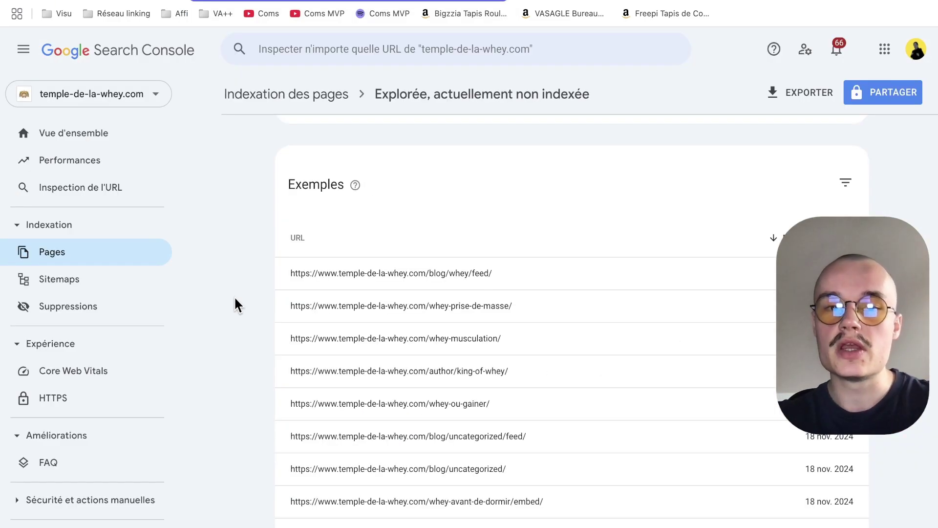
# - Open the live /whey-prise-de-masse/ article from the example URLs and review its title and content down to the end
pyautogui.scroll(3, 235, 304)
pyautogui.scroll(-3, 235, 304)
pyautogui.moveTo(539, 277)
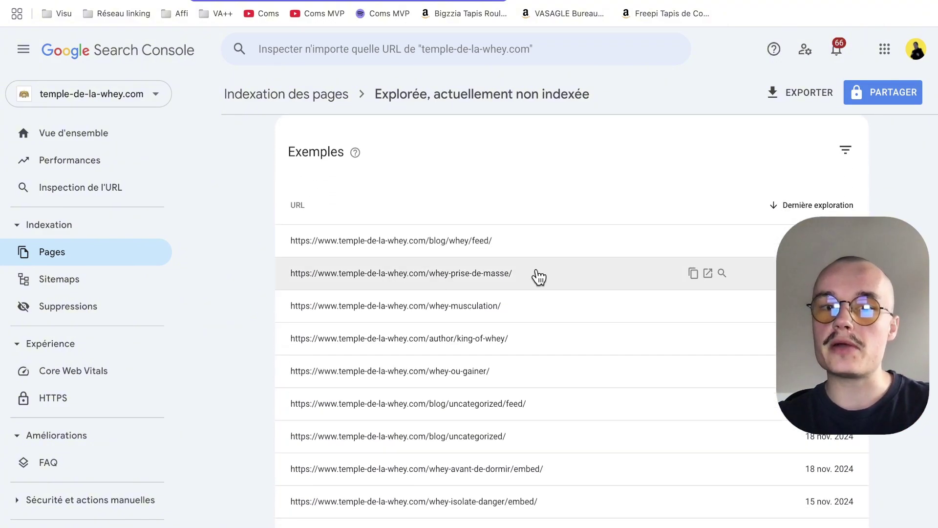
pyautogui.click(708, 273)
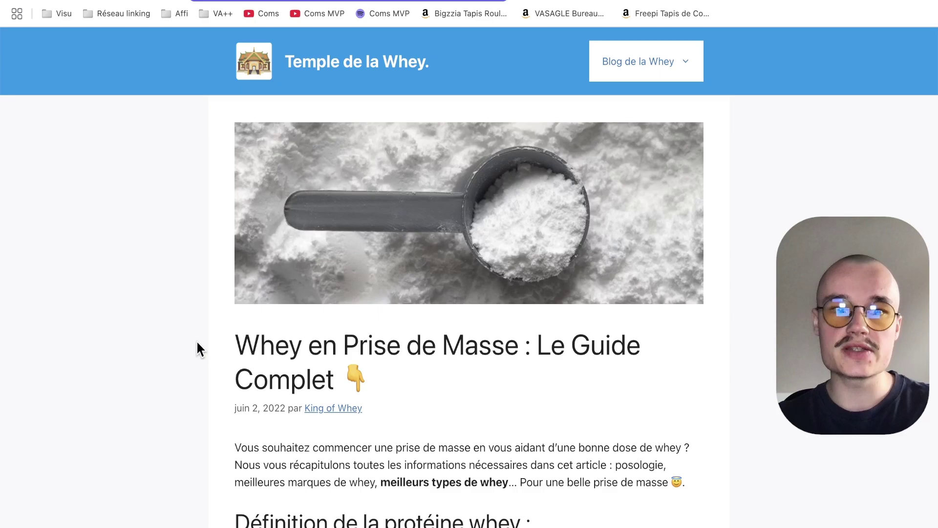
pyautogui.moveTo(197, 343); pyautogui.dragTo(517, 342)
pyautogui.scroll(-20, 458, 362)
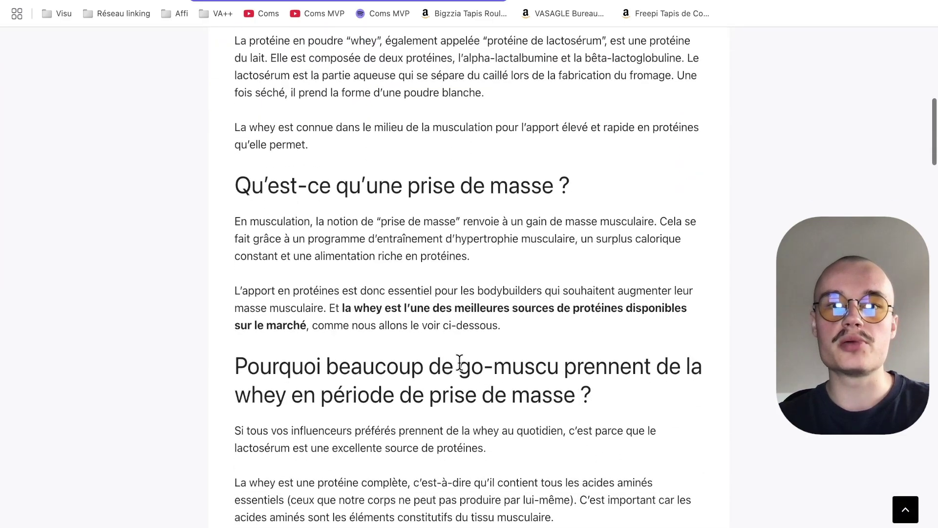
pyautogui.scroll(-20, 459, 362)
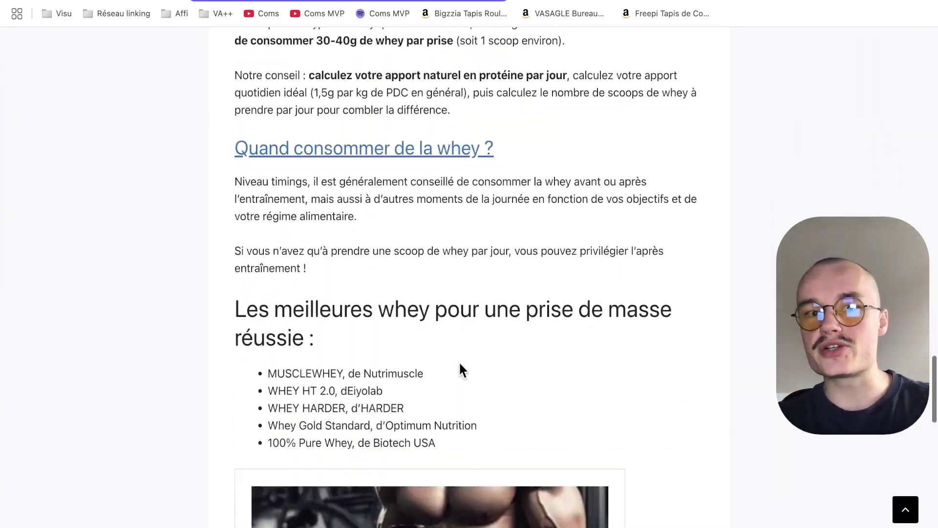
pyautogui.scroll(-5, 460, 361)
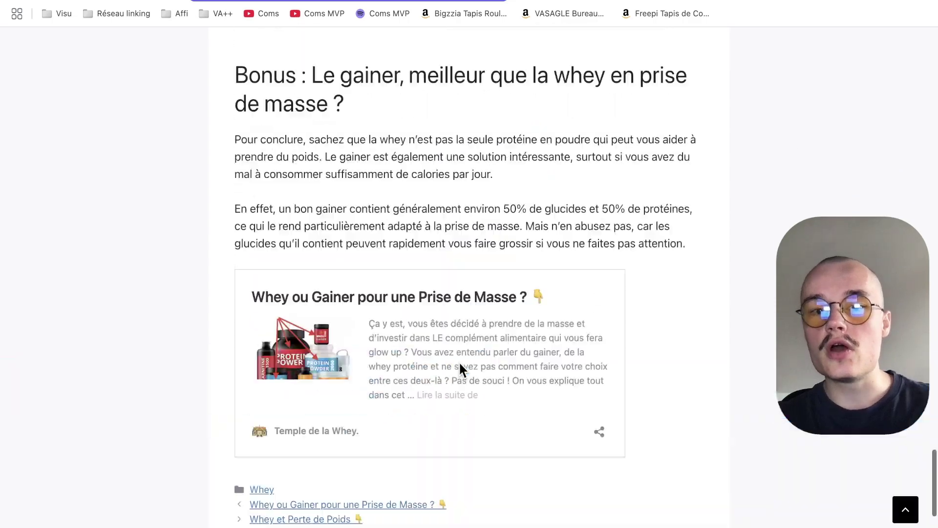
pyautogui.press('Home')
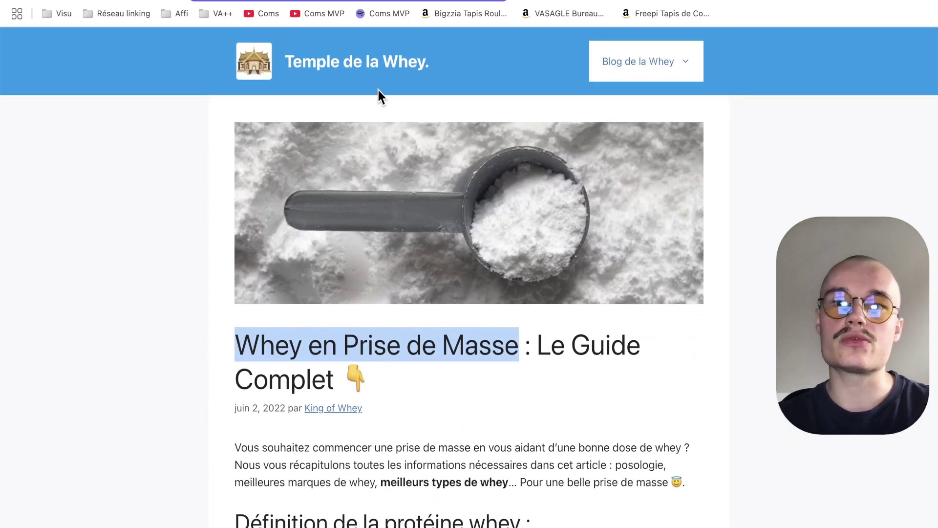
pyautogui.click(124, 216)
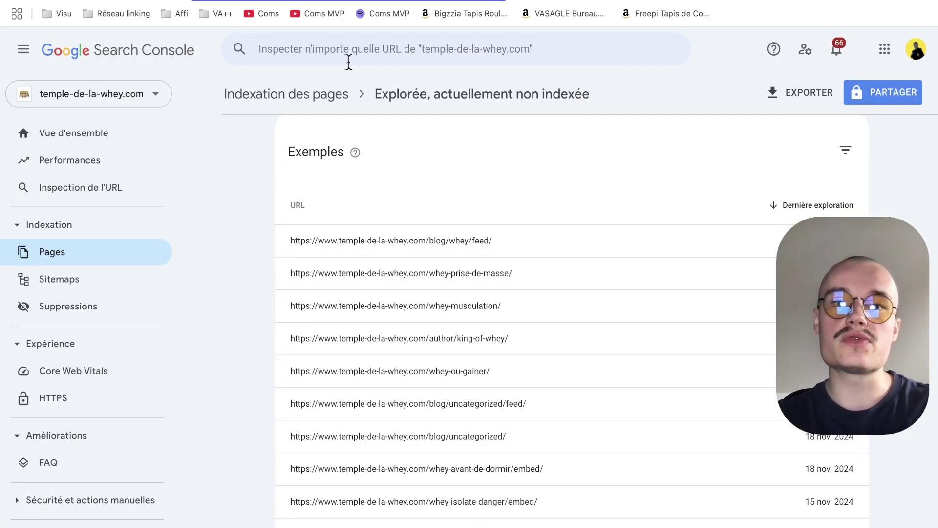
pyautogui.click(329, 50)
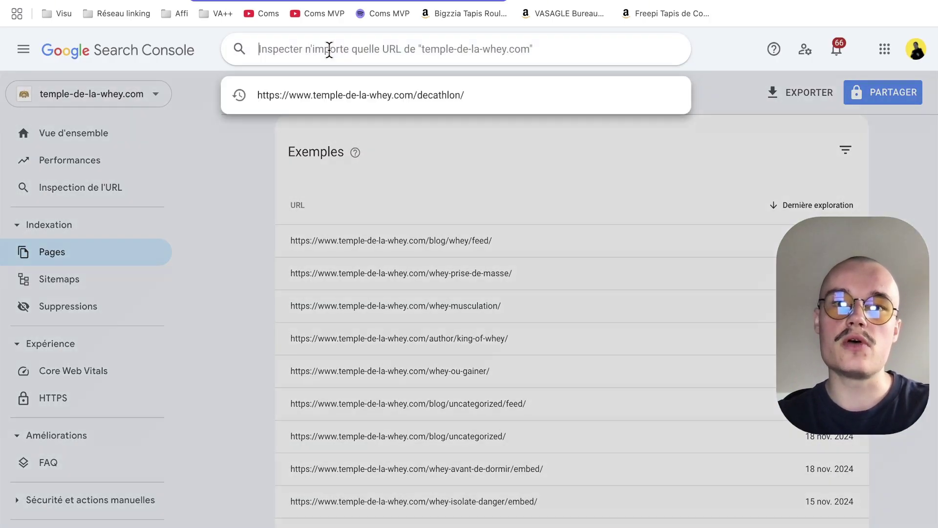
pyautogui.hotkey('ctrl', 'v')
pyautogui.press('Return')
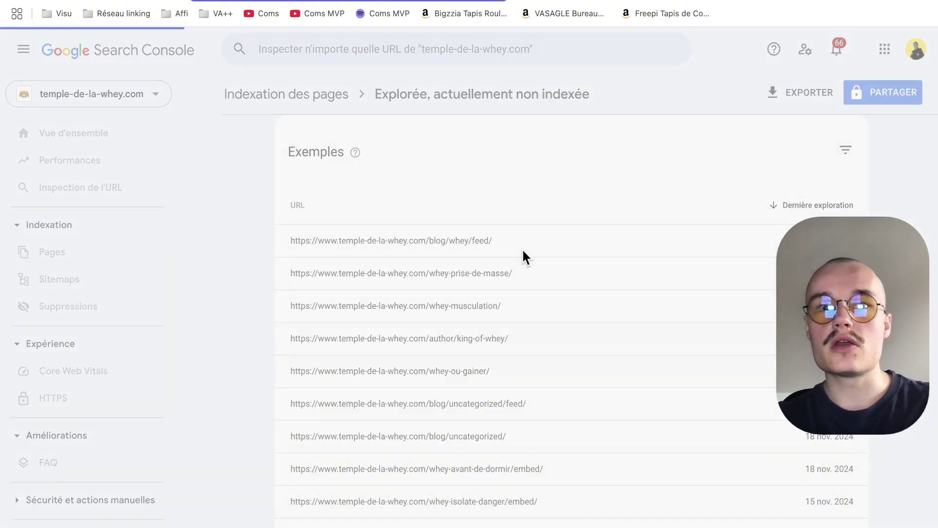
pyautogui.click(748, 288)
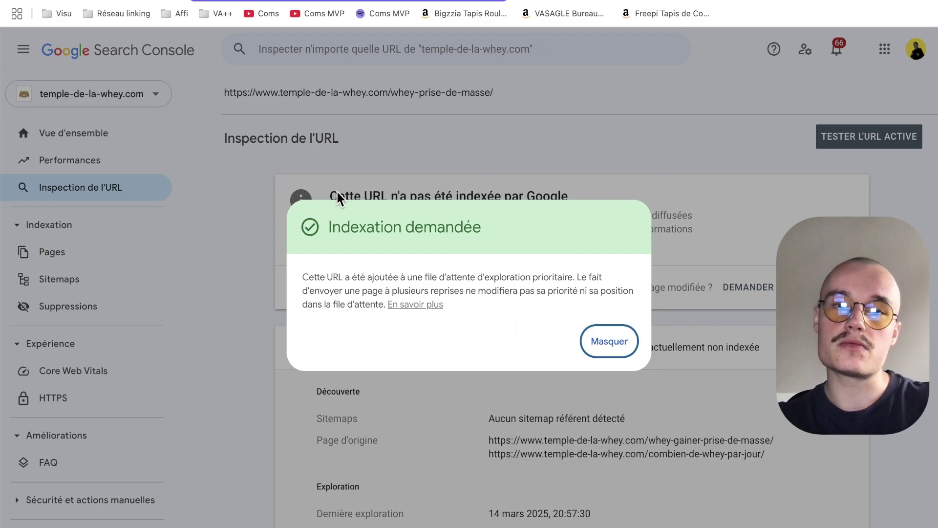
# - Dismiss the indexing request confirmation and open the "Page avec redirection" reason in the page indexing report
pyautogui.click(606, 343)
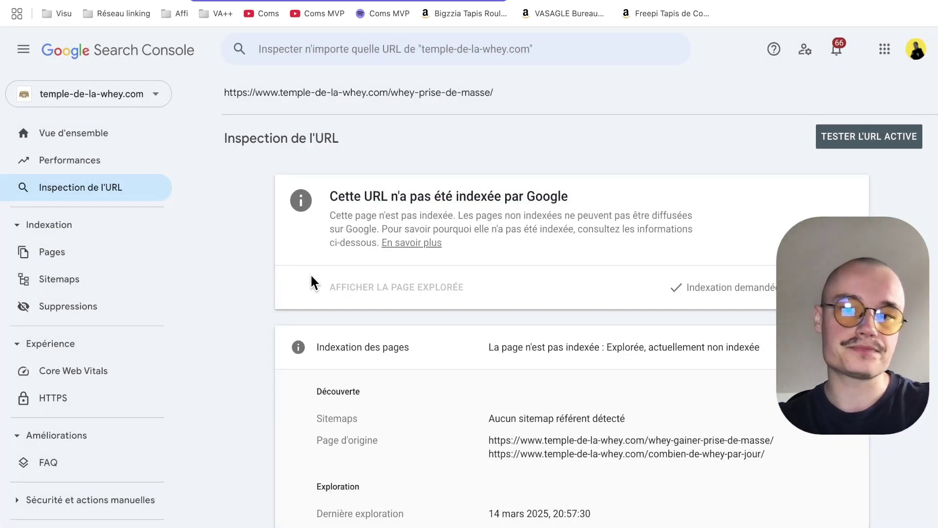
pyautogui.moveTo(669, 289); pyautogui.dragTo(792, 290)
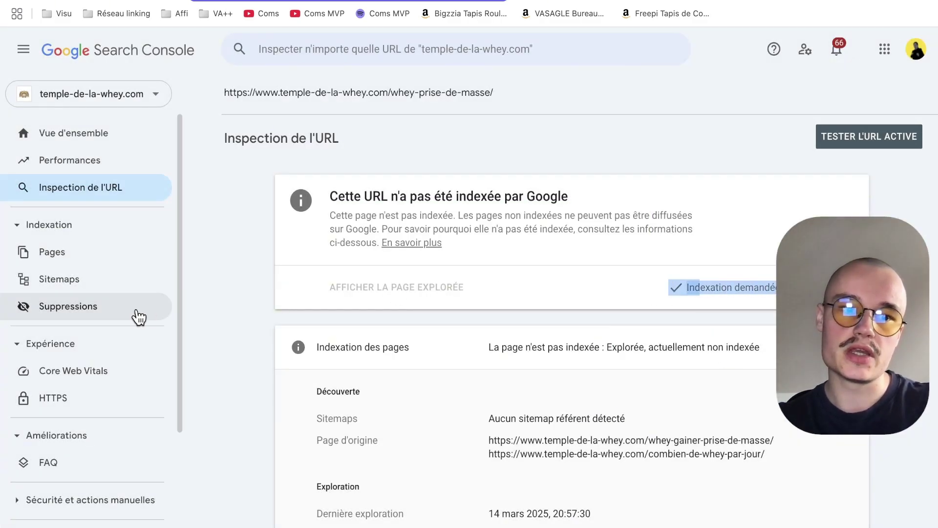
pyautogui.click(38, 253)
pyautogui.scroll(-8, 577, 303)
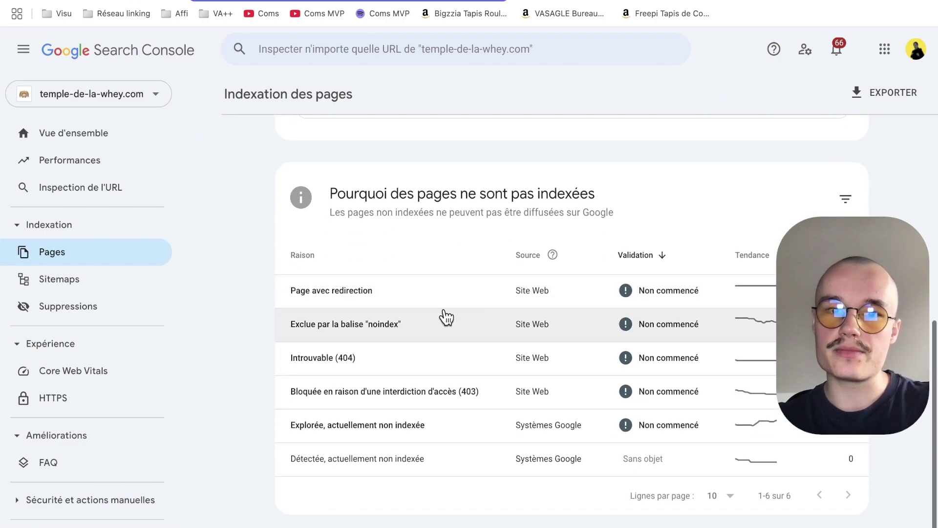
pyautogui.click(418, 302)
# - Review the affected-pages chart and example URLs for "Page avec redirection", and highlight the issue's description
pyautogui.scroll(-6, 359, 336)
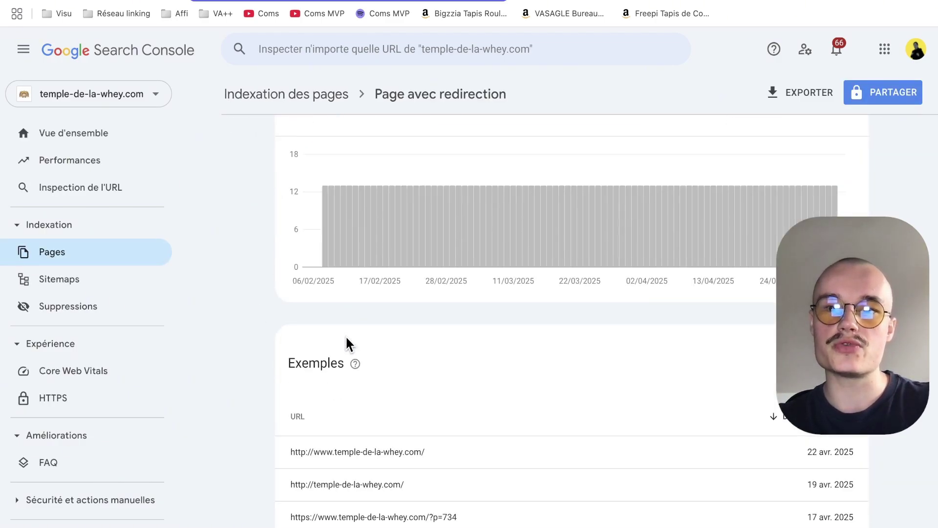
pyautogui.scroll(6, 347, 340)
pyautogui.scroll(-5, 452, 320)
pyautogui.scroll(-4, 450, 315)
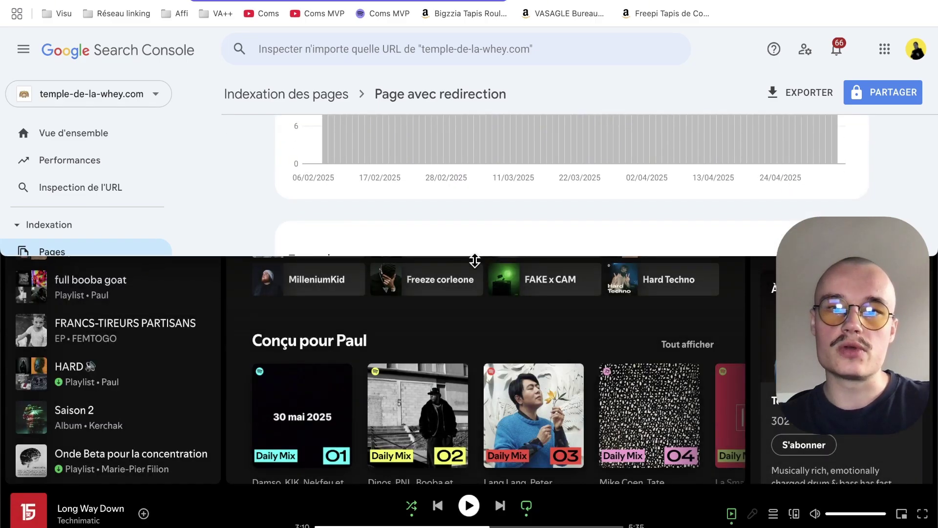
pyautogui.scroll(9, 422, 374)
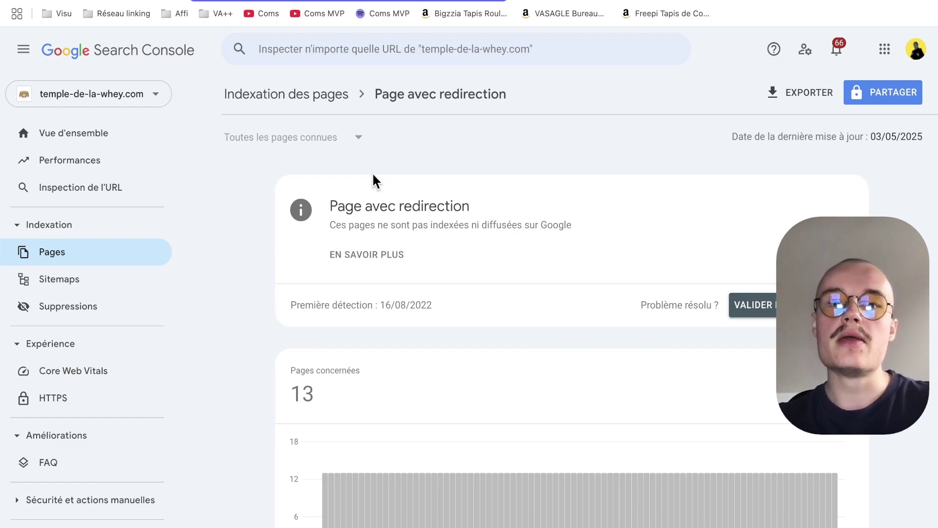
pyautogui.moveTo(289, 253); pyautogui.dragTo(443, 250)
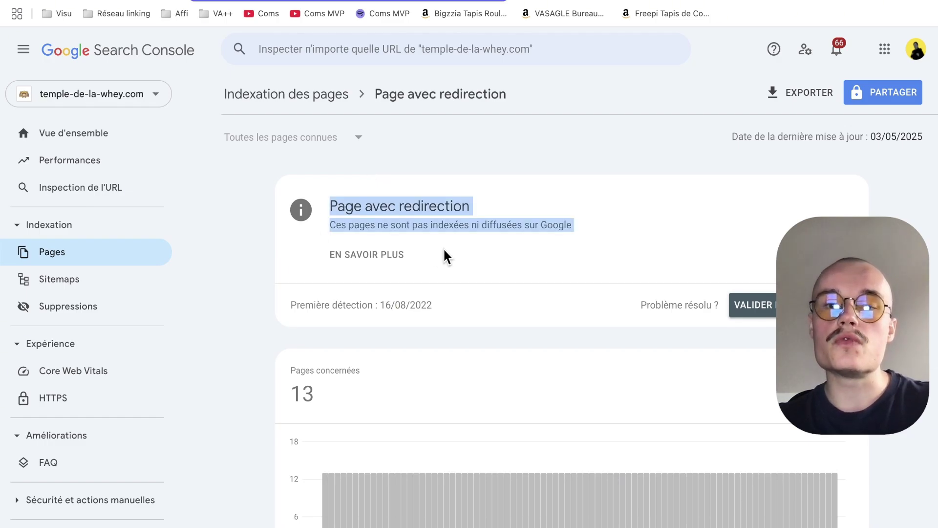
# - Open the help article on the redirection issue and find the "Non indexées" section under "Motifs d'indexation"
pyautogui.click(360, 256)
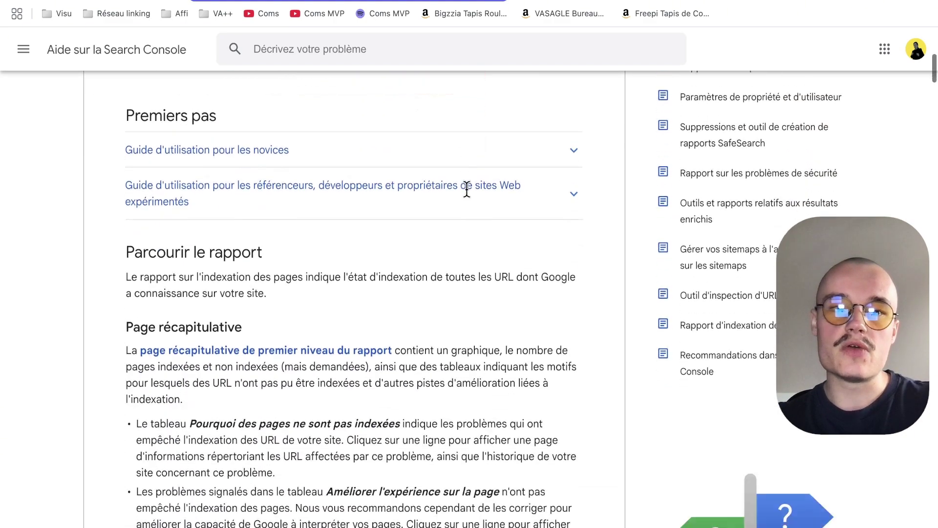
pyautogui.scroll(15, 468, 195)
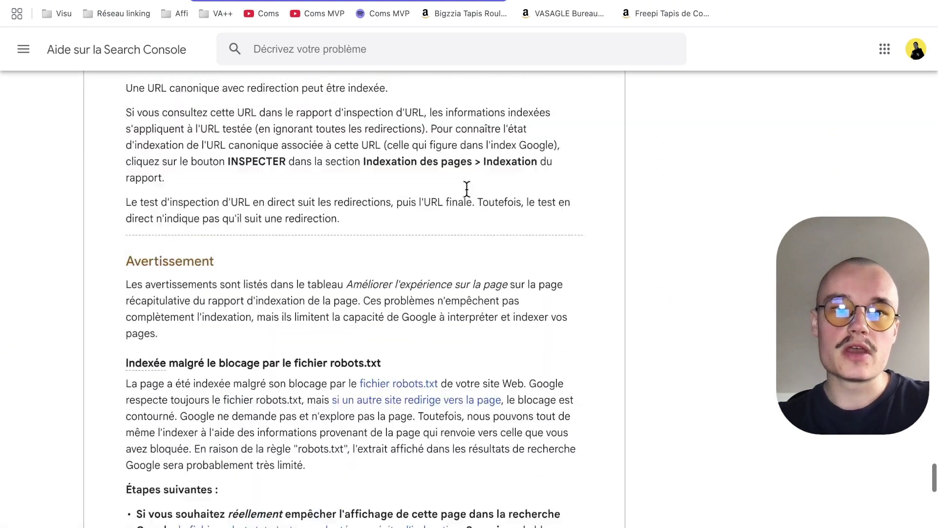
pyautogui.scroll(20, 467, 195)
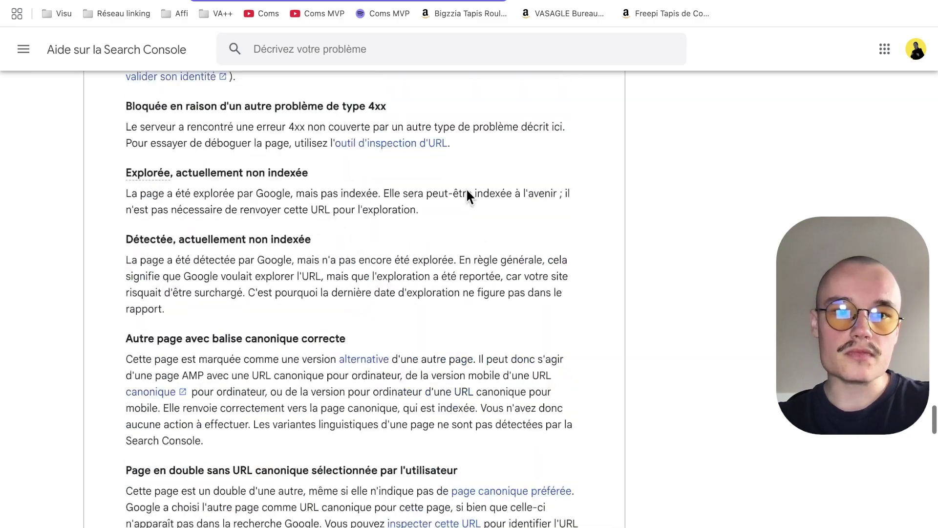
pyautogui.scroll(10, 467, 191)
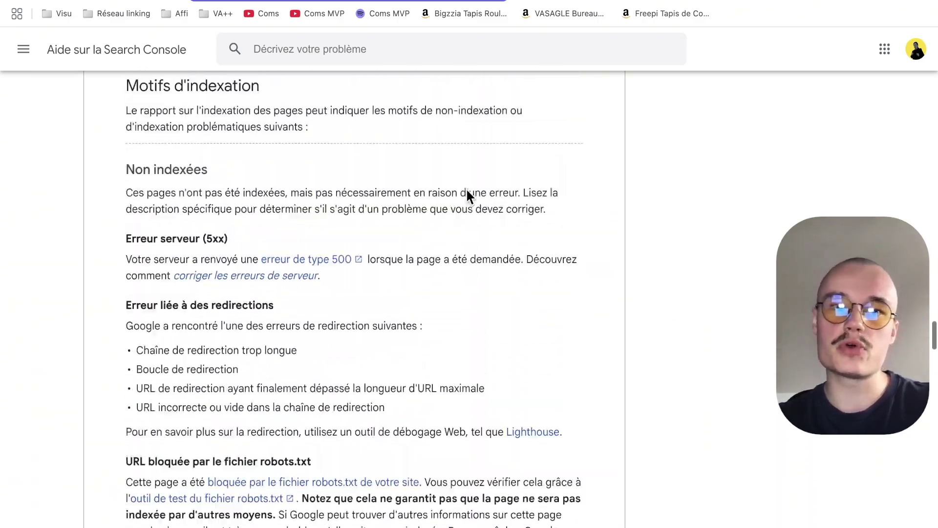
pyautogui.scroll(-8, 467, 190)
pyautogui.scroll(-5, 467, 189)
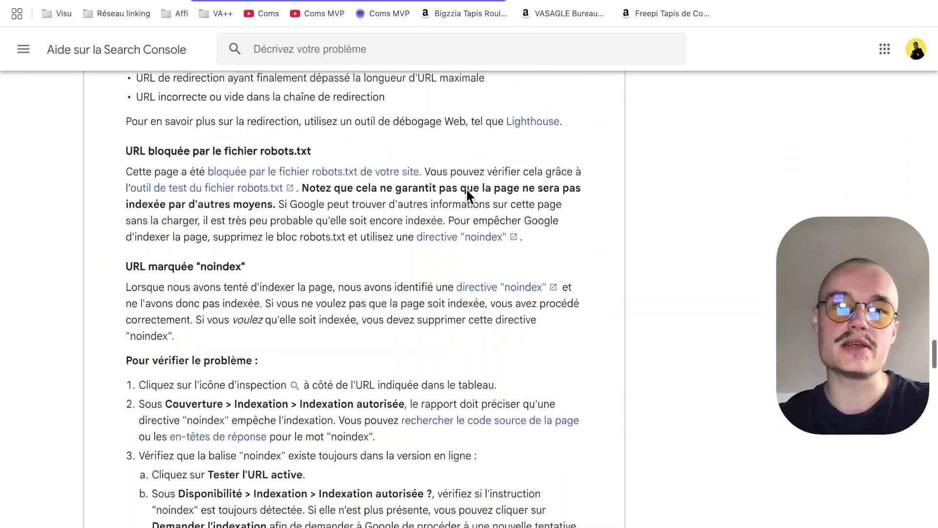
pyautogui.scroll(7, 466, 189)
pyautogui.scroll(-1, 466, 190)
pyautogui.scroll(-1, 467, 191)
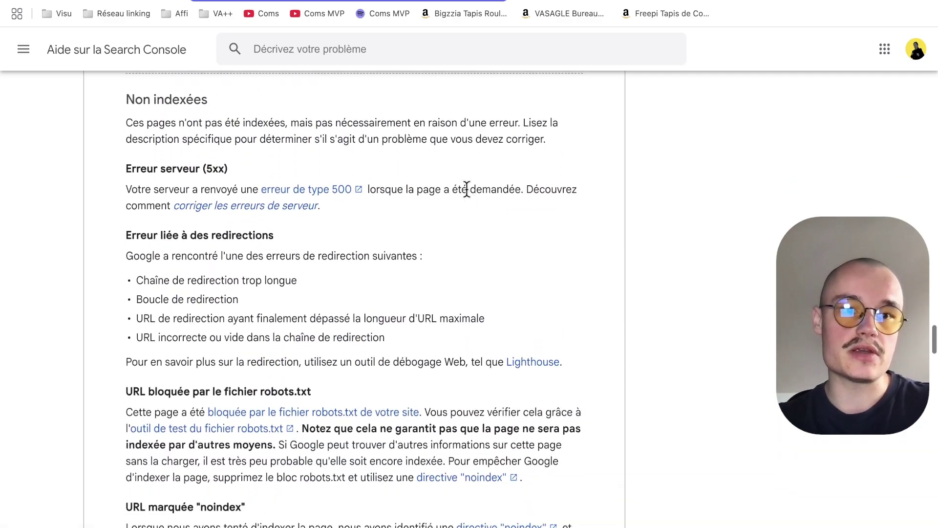
# - Highlight the redirection error causes, read on through the other non-indexing reasons, and close the help article
pyautogui.moveTo(370, 265); pyautogui.dragTo(391, 320)
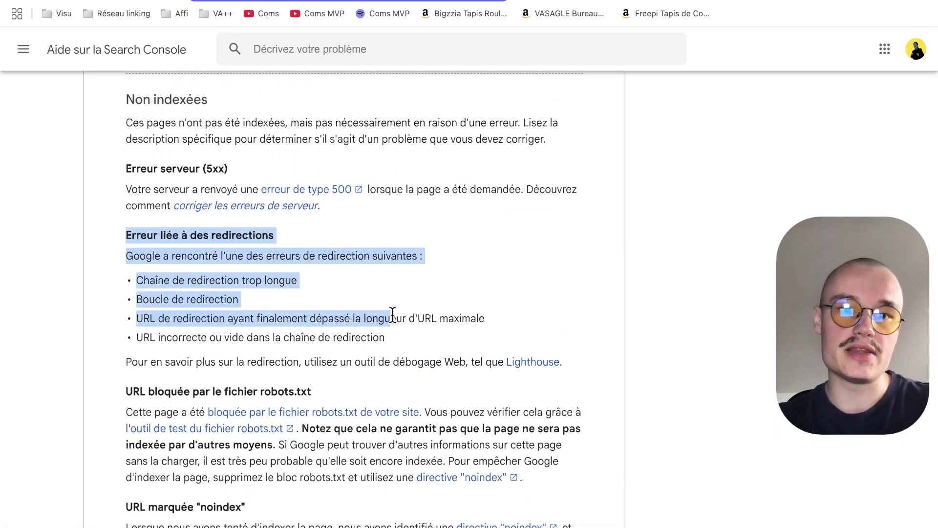
pyautogui.scroll(-3, 350, 304)
pyautogui.moveTo(139, 210); pyautogui.dragTo(399, 397)
pyautogui.scroll(-9, 399, 397)
pyautogui.scroll(-16, 399, 397)
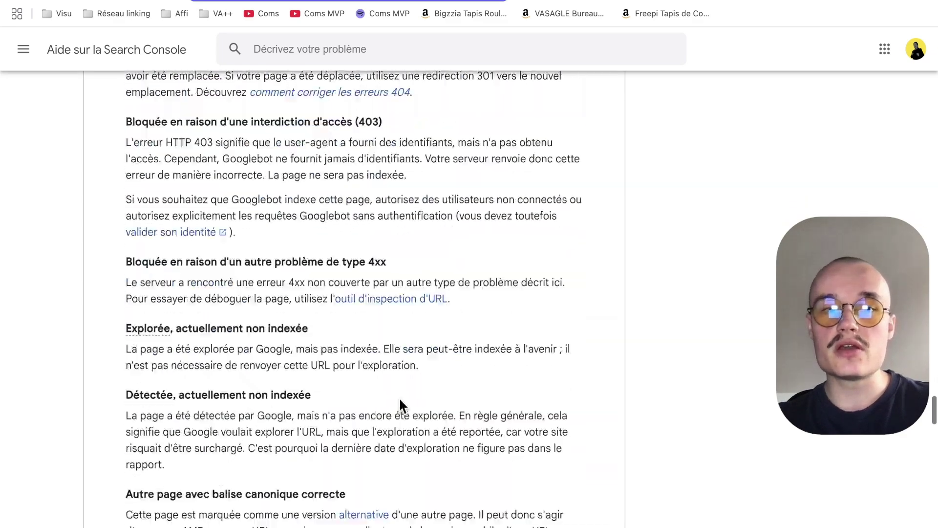
pyautogui.press('super+w')
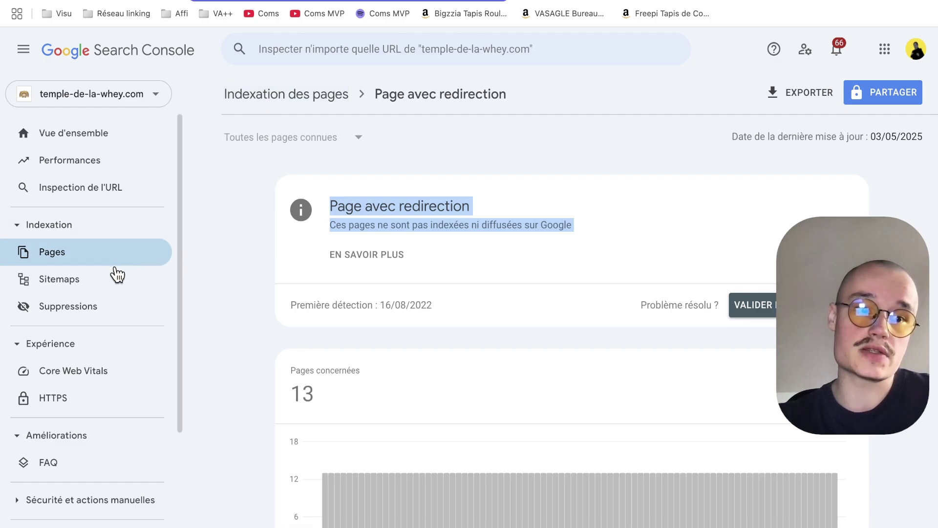
# - View the Sitemaps page, then examine the new temporary removal request form under Suppressions and close it without submitting
pyautogui.click(104, 281)
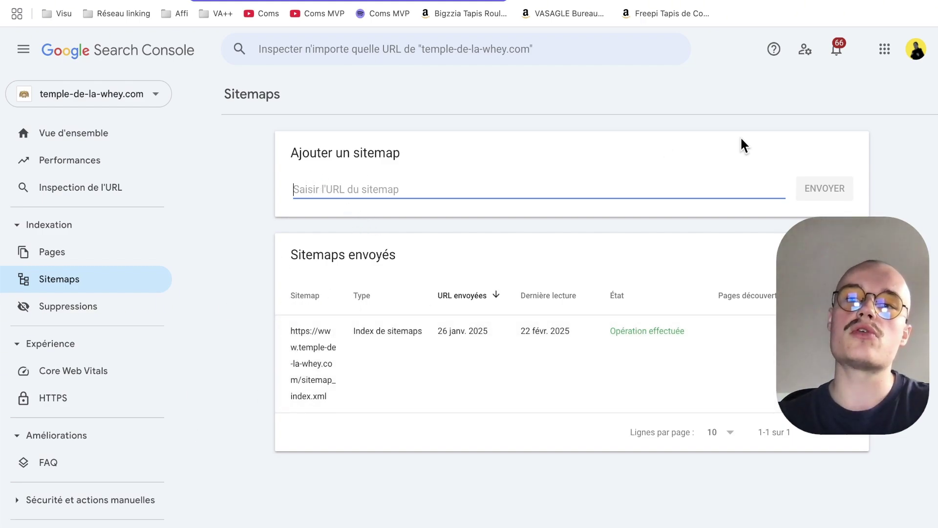
pyautogui.click(81, 310)
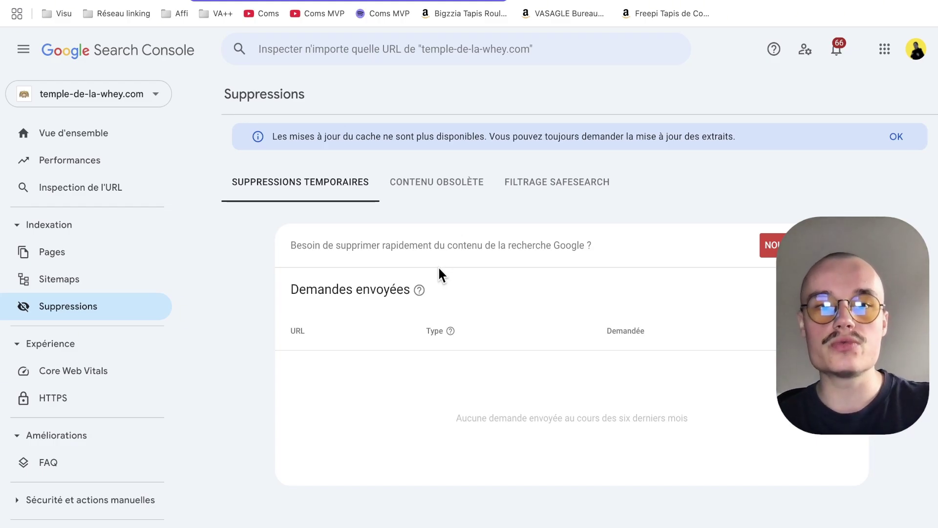
pyautogui.click(768, 246)
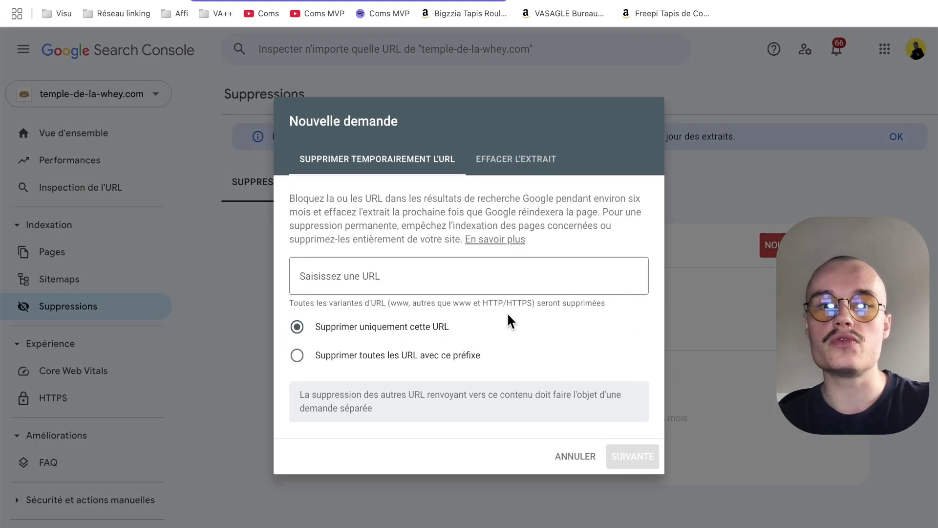
pyautogui.click(330, 283)
pyautogui.click(756, 435)
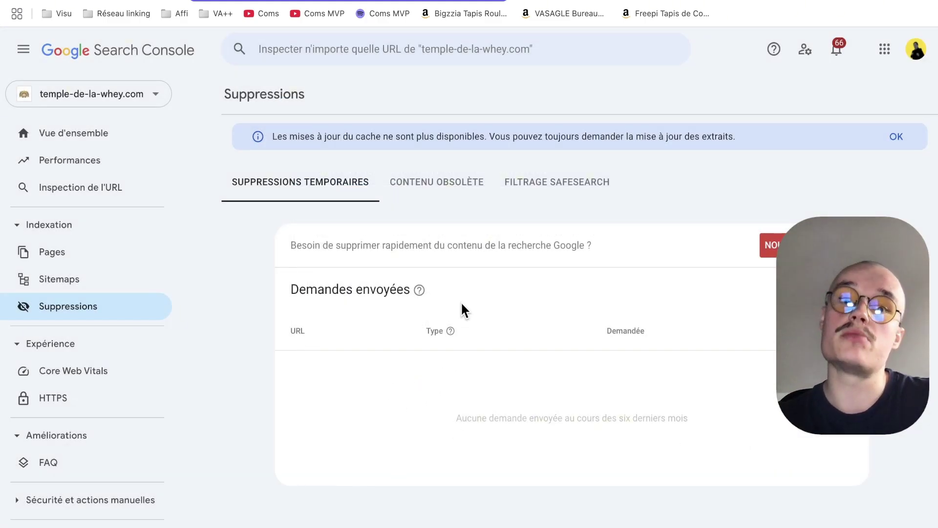
# - Compare the "Contenu obsolète", "Filtrage SafeSearch" and "Suppressions temporaires" request lists under Suppressions
pyautogui.click(427, 189)
pyautogui.click(562, 198)
pyautogui.click(447, 193)
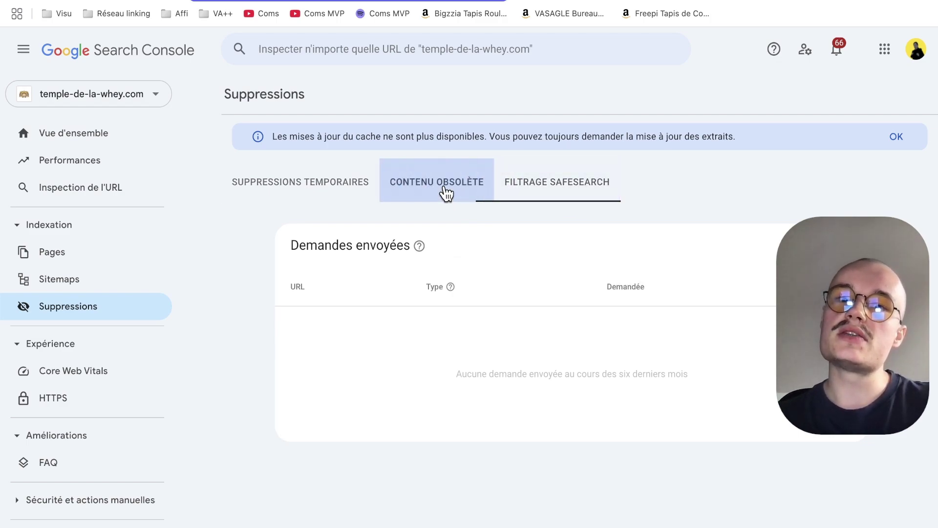
pyautogui.click(572, 186)
pyautogui.click(469, 184)
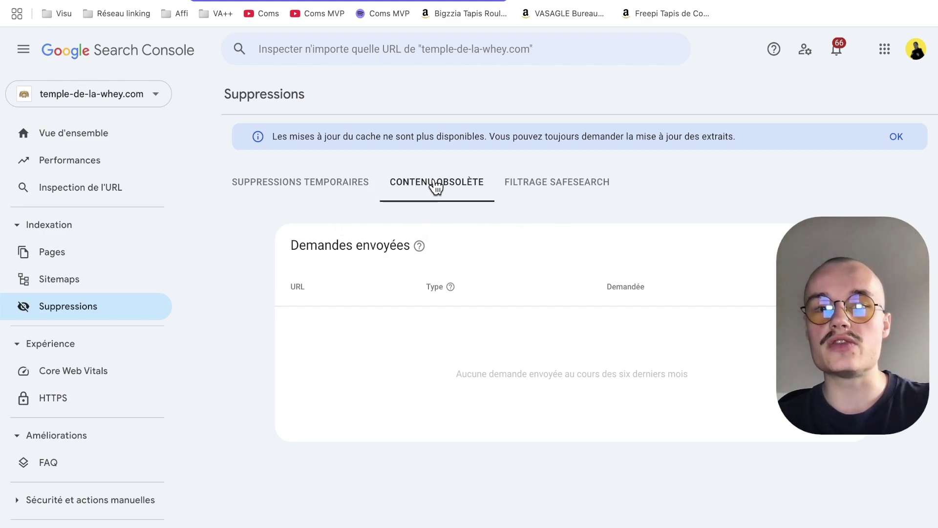
pyautogui.click(564, 180)
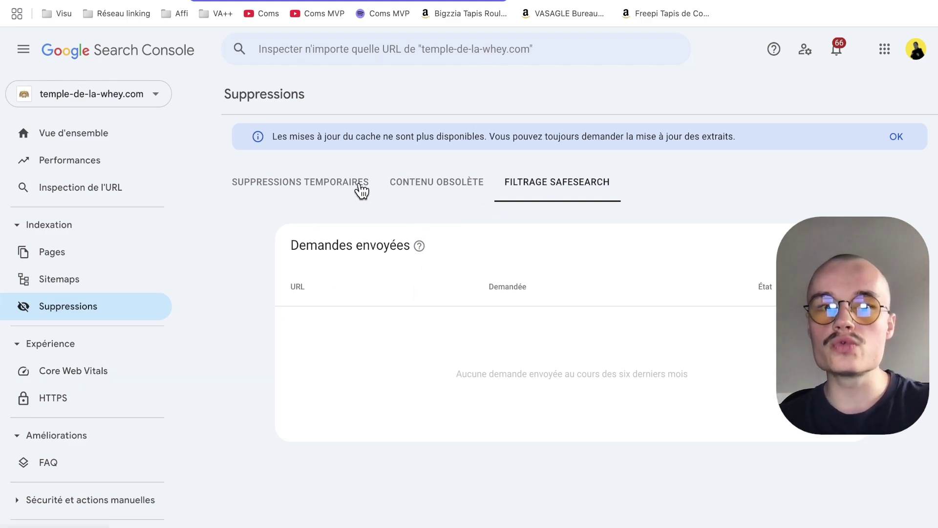
pyautogui.click(336, 187)
pyautogui.click(443, 187)
pyautogui.click(557, 187)
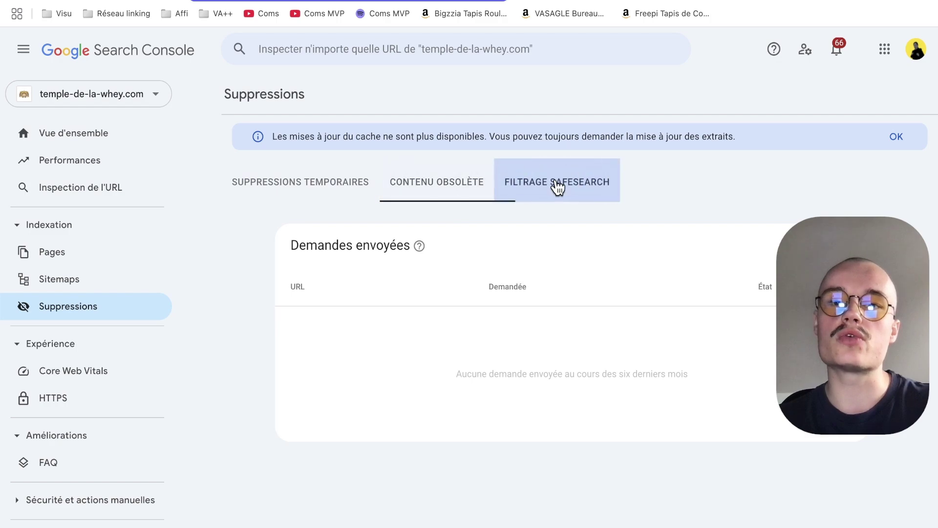
# - Return to "Suppressions temporaires", show the new removal request form again, and close it without submitting
pyautogui.click(319, 185)
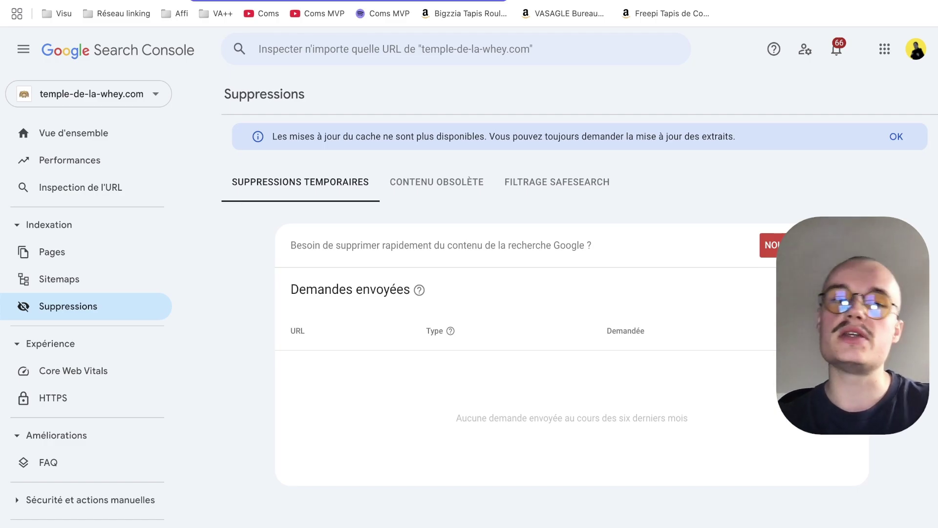
pyautogui.click(772, 245)
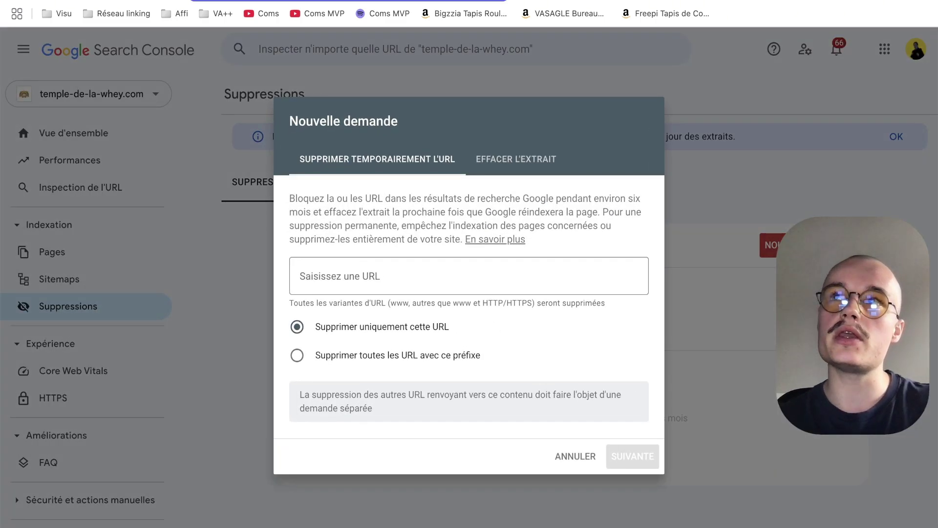
pyautogui.click(733, 391)
# - Open the Core Web Vitals report and examine its Mobile and Ordinateur charts
pyautogui.click(63, 372)
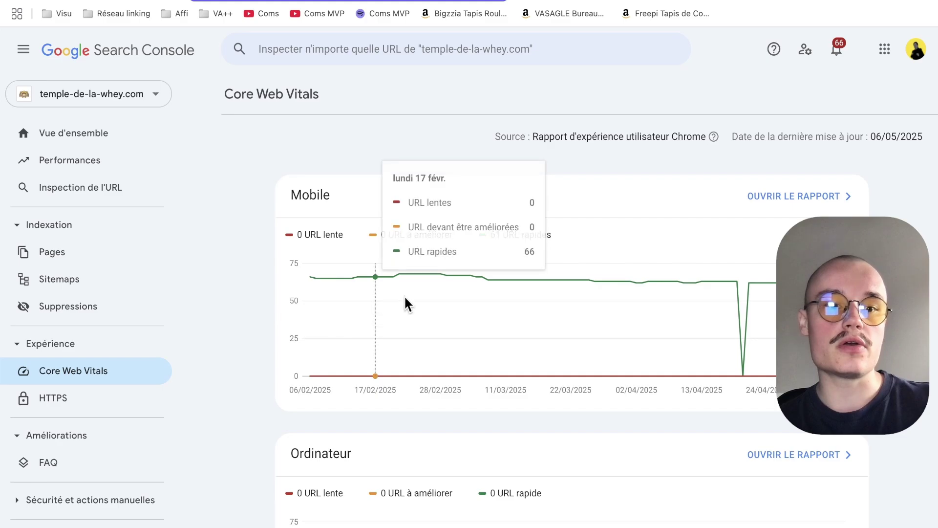
pyautogui.scroll(-4, 641, 237)
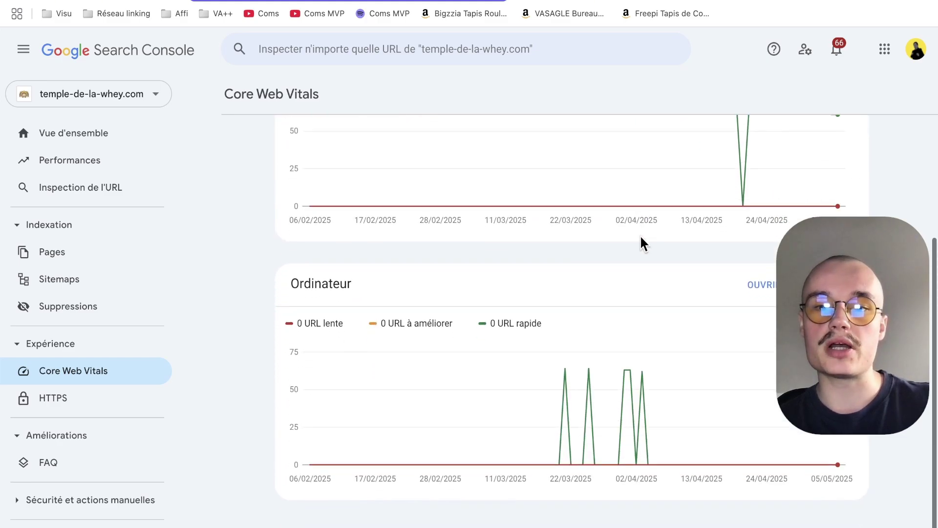
pyautogui.scroll(4, 641, 238)
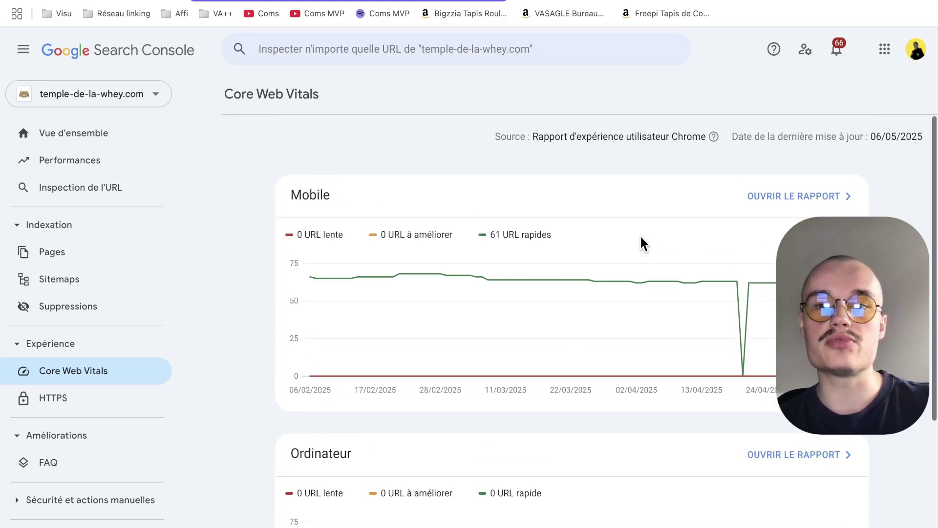
# - Examine the detailed mobile Core Web Vitals report and its "Bon" metric, then return to the overview and view the Ordinateur chart
pyautogui.click(785, 200)
pyautogui.scroll(-4, 557, 263)
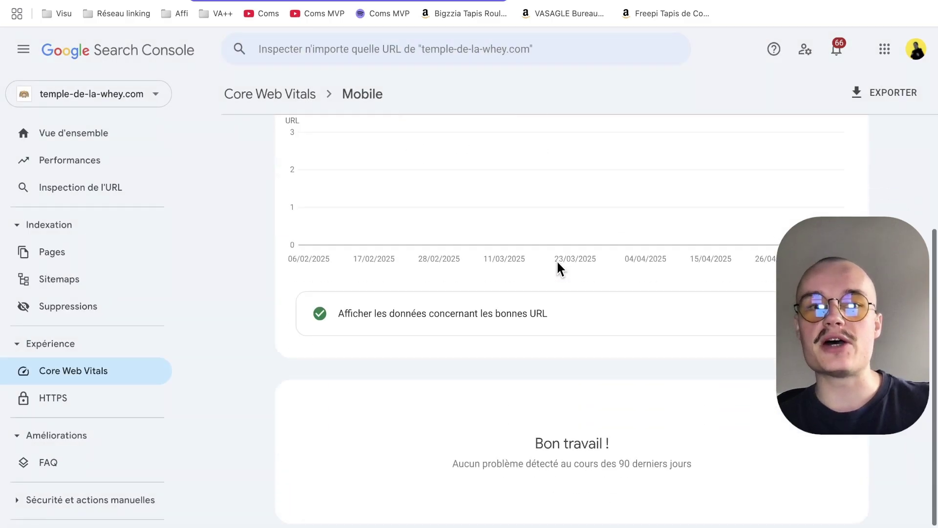
pyautogui.scroll(4, 557, 262)
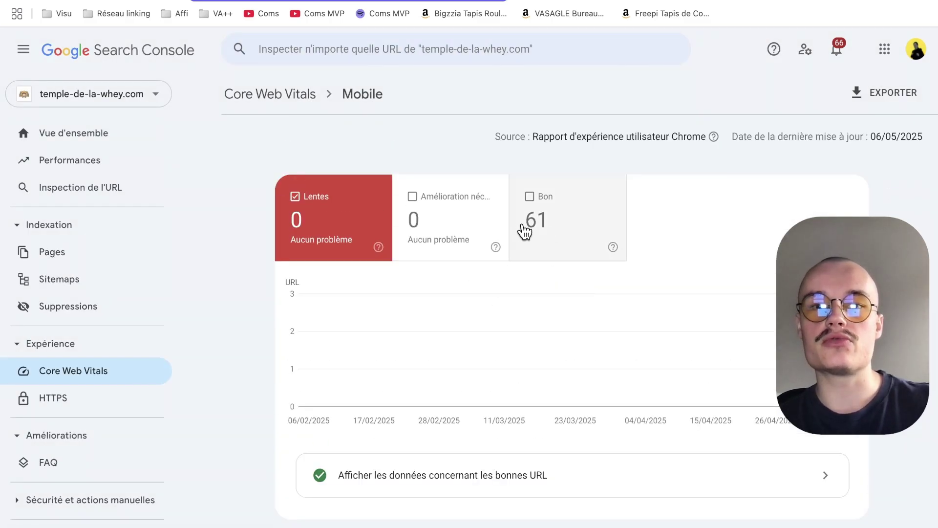
pyautogui.click(543, 230)
pyautogui.click(557, 230)
pyautogui.scroll(-4, 346, 250)
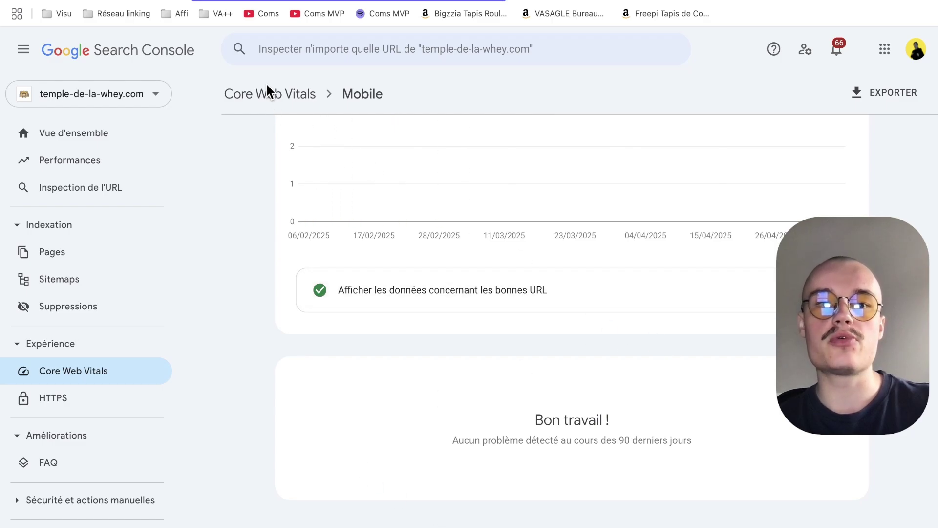
pyautogui.scroll(4, 396, 381)
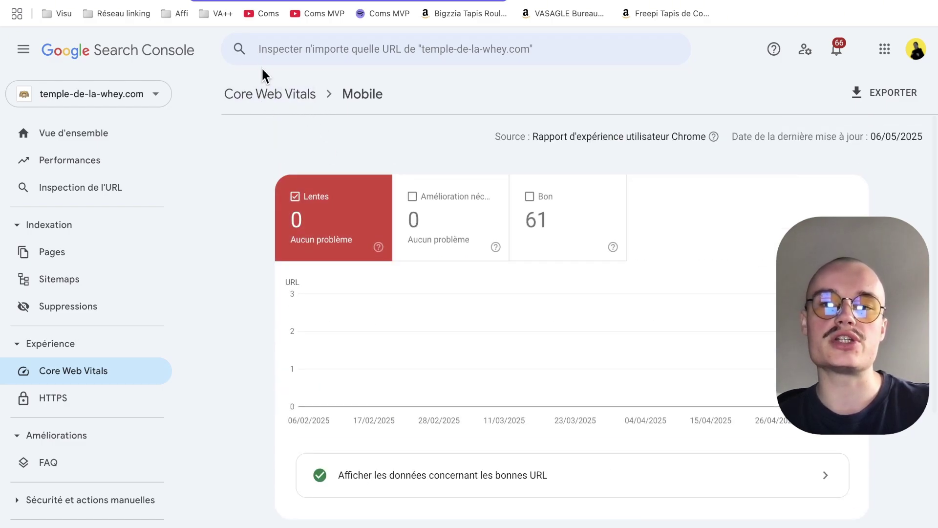
pyautogui.click(262, 97)
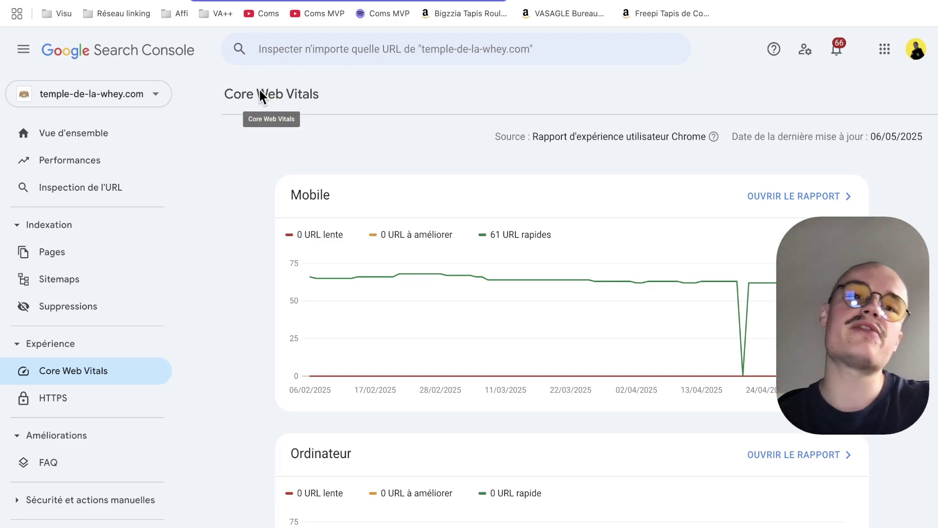
pyautogui.scroll(-3, 292, 174)
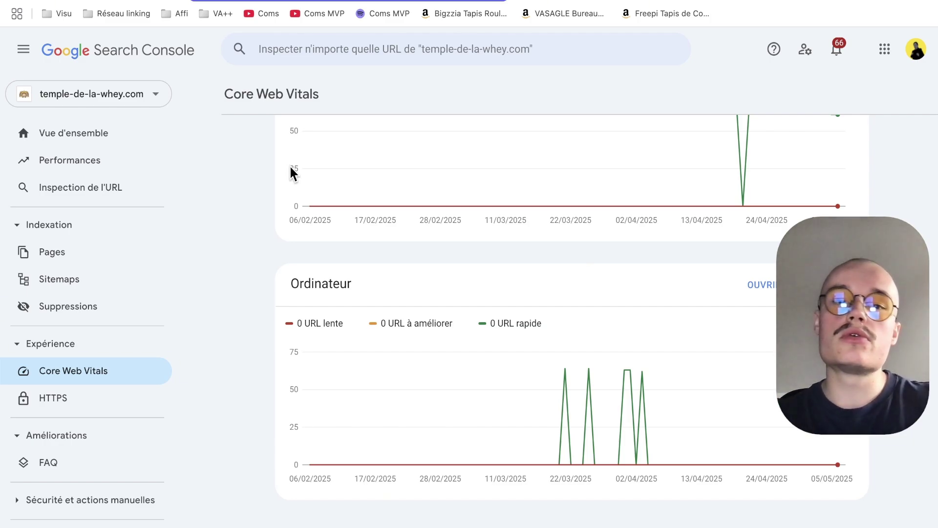
# - Open the HTTPS report, examine its URL counts and page chart, and dismiss the introductory notice
pyautogui.scroll(3, 289, 165)
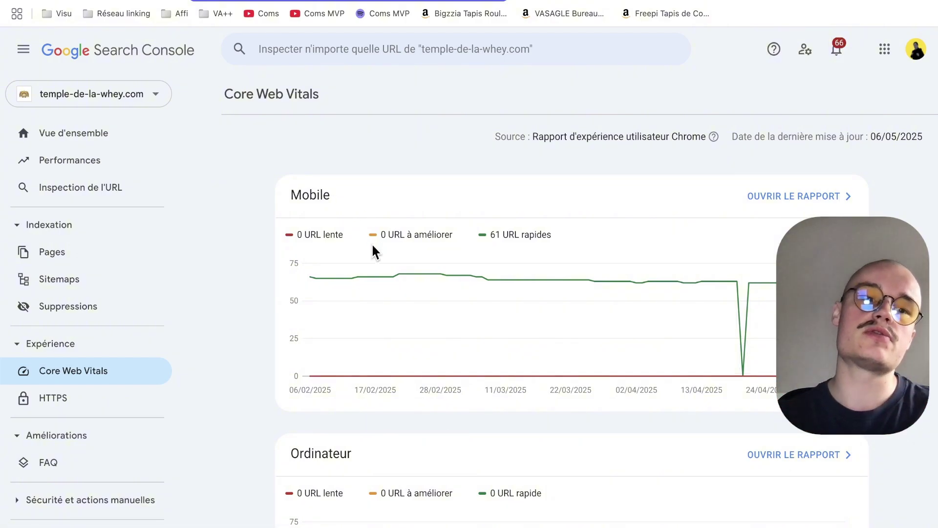
pyautogui.click(77, 394)
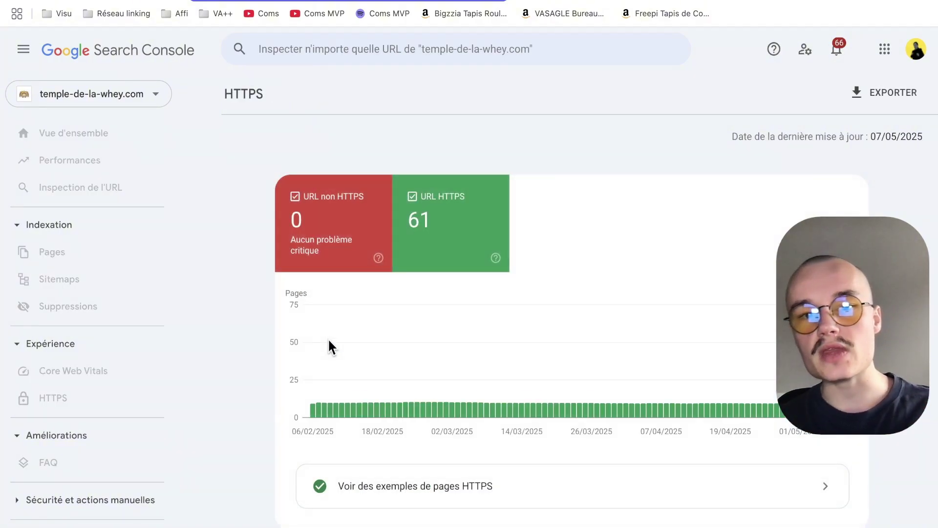
pyautogui.scroll(-5, 329, 345)
pyautogui.scroll(5, 329, 346)
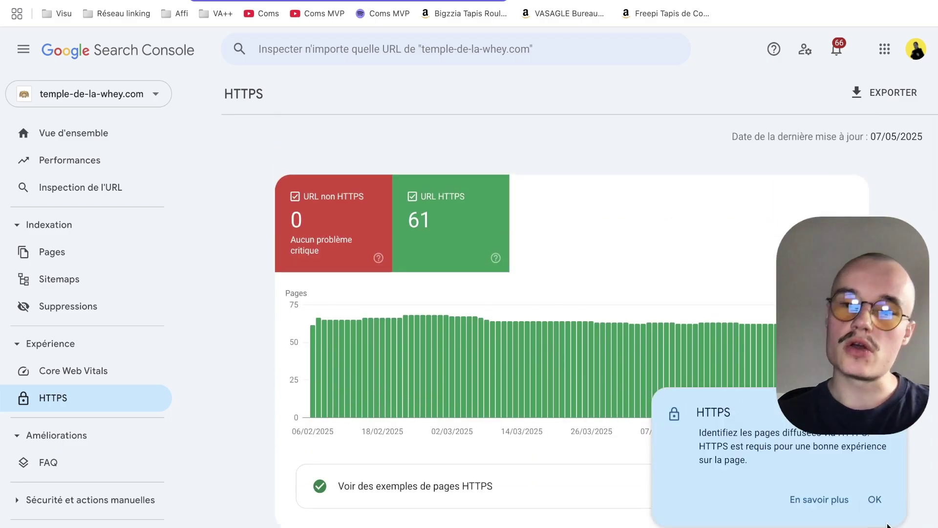
pyautogui.click(862, 506)
pyautogui.moveTo(315, 333)
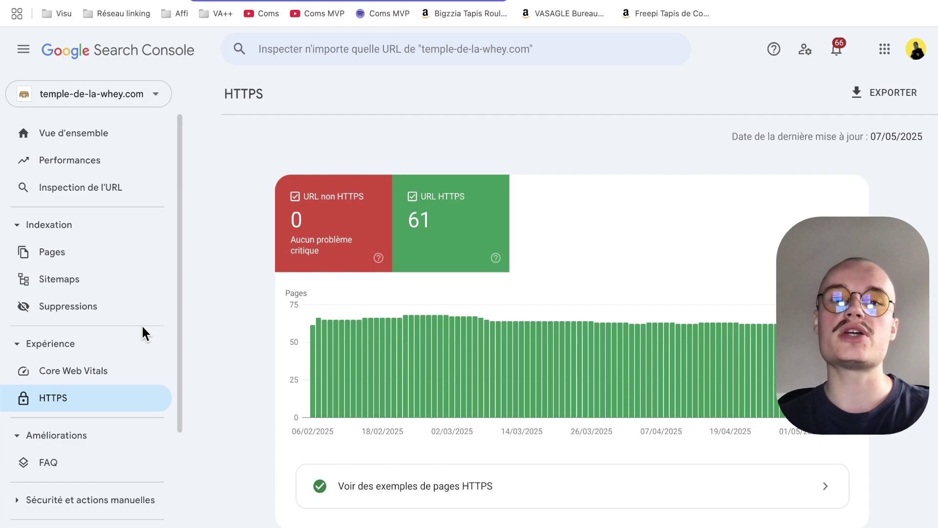
# - Open the FAQ report under Améliorations and examine its valid and invalid items chart
pyautogui.scroll(-3, 142, 332)
pyautogui.scroll(-3, 295, 329)
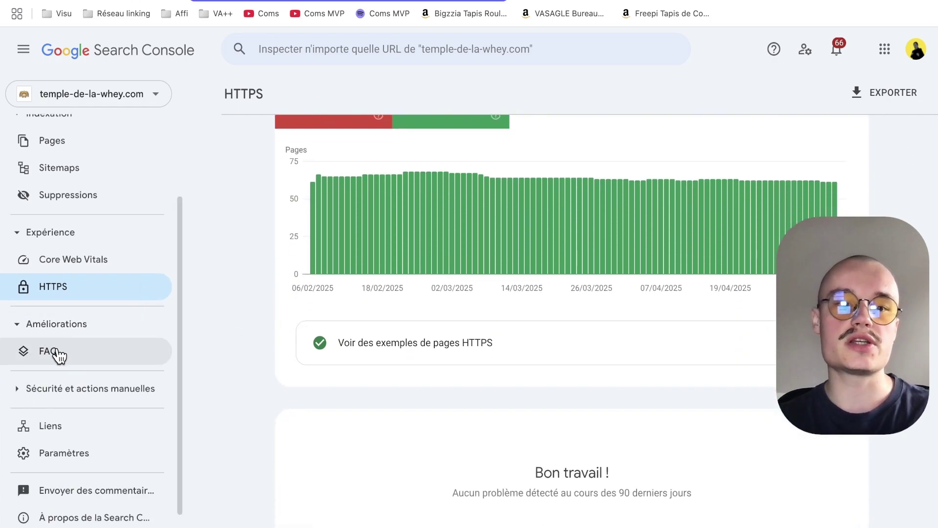
pyautogui.click(59, 354)
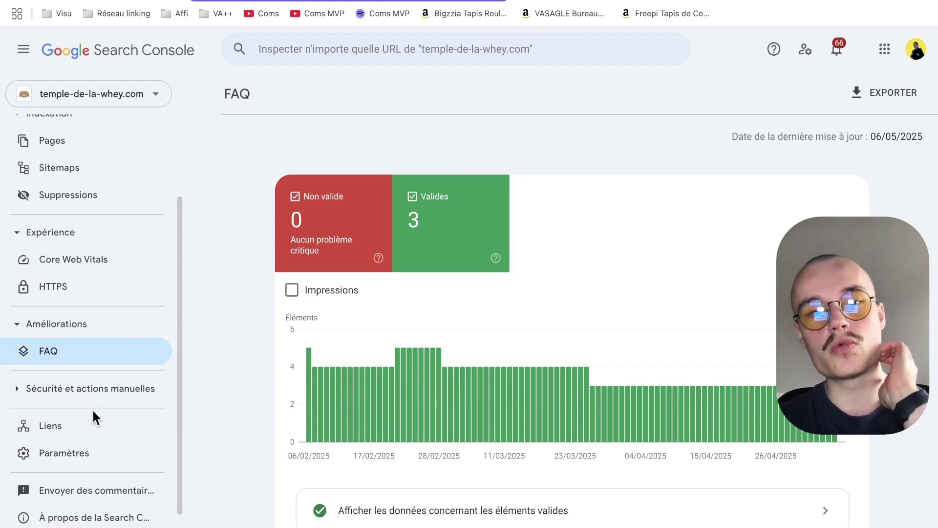
pyautogui.scroll(-5, 339, 345)
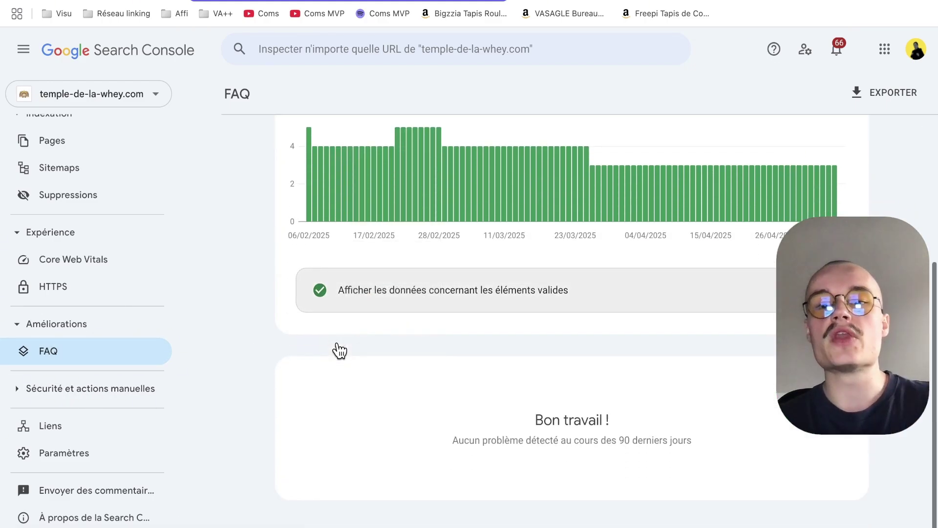
pyautogui.scroll(5, 337, 348)
pyautogui.scroll(-5, 339, 346)
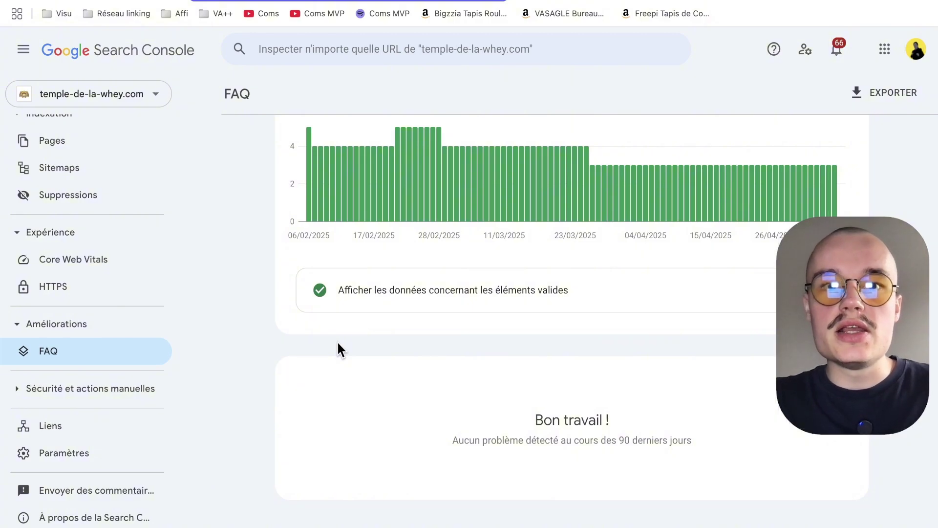
# - Search Google for the indexed pages of the SEO consultant's own .fr domain using the "site:" operator
pyautogui.hotkey('ctrl', 't')
pyautogui.write('site;')
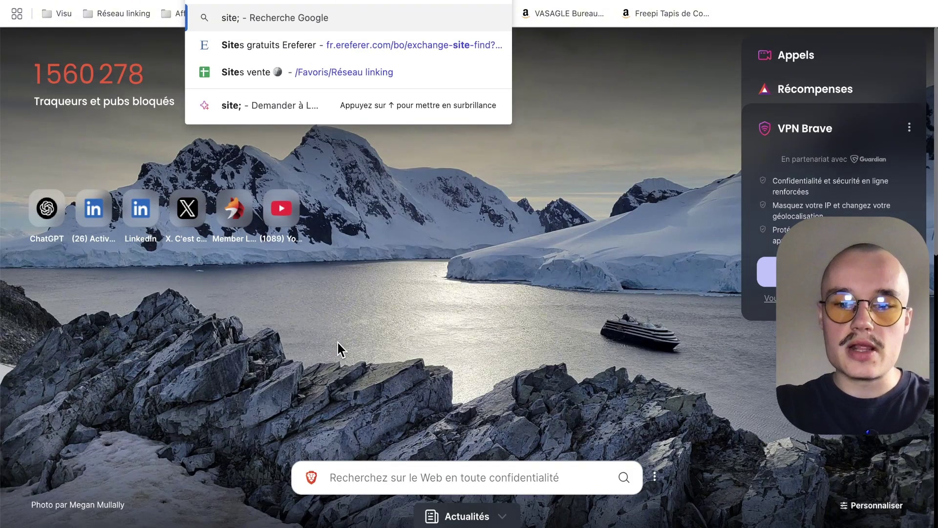
pyautogui.press('BackSpace')
pyautogui.write(':')
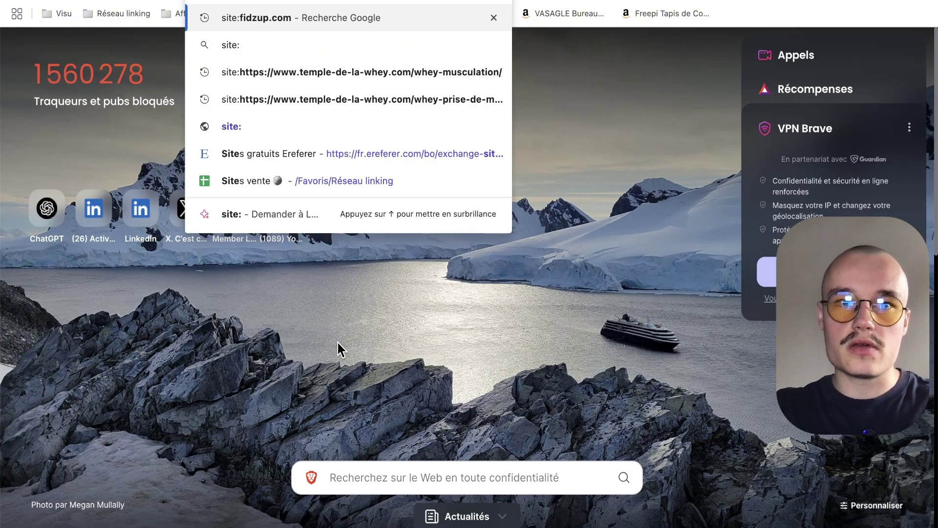
pyautogui.write('paulvengeons.fr')
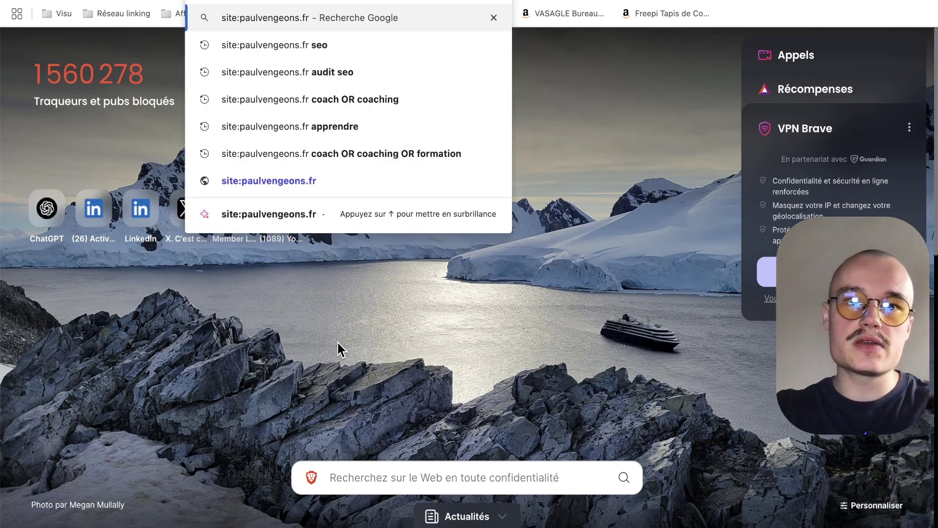
pyautogui.press('Return')
# - Examine the site's search results, highlight the star rating and title of the SAIO result, and return to the FAQ report in Search Console
pyautogui.scroll(-8, 120, 323)
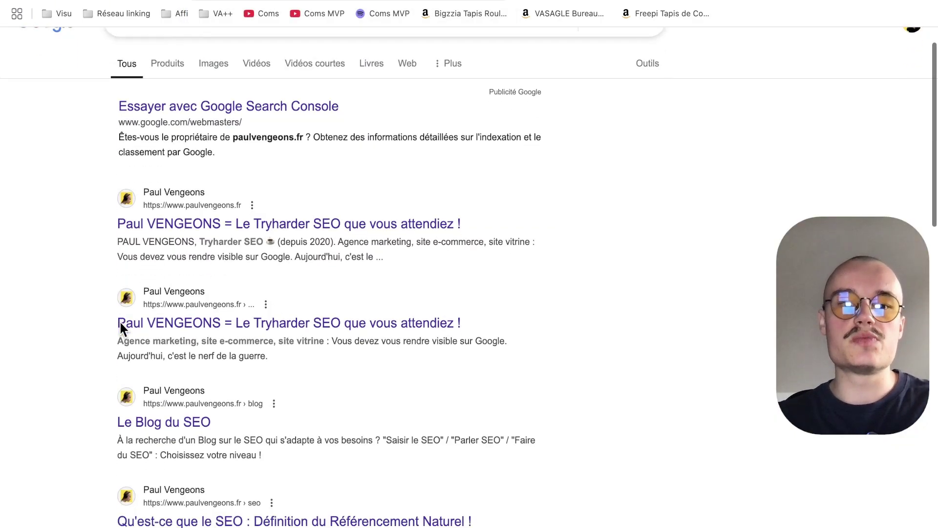
pyautogui.scroll(1, 120, 327)
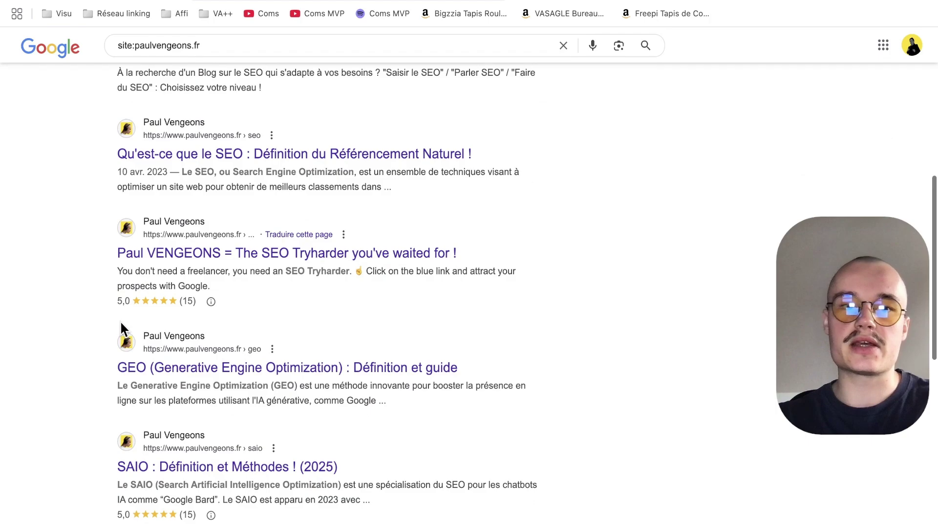
pyautogui.scroll(-6, 224, 331)
pyautogui.scroll(-2, 226, 336)
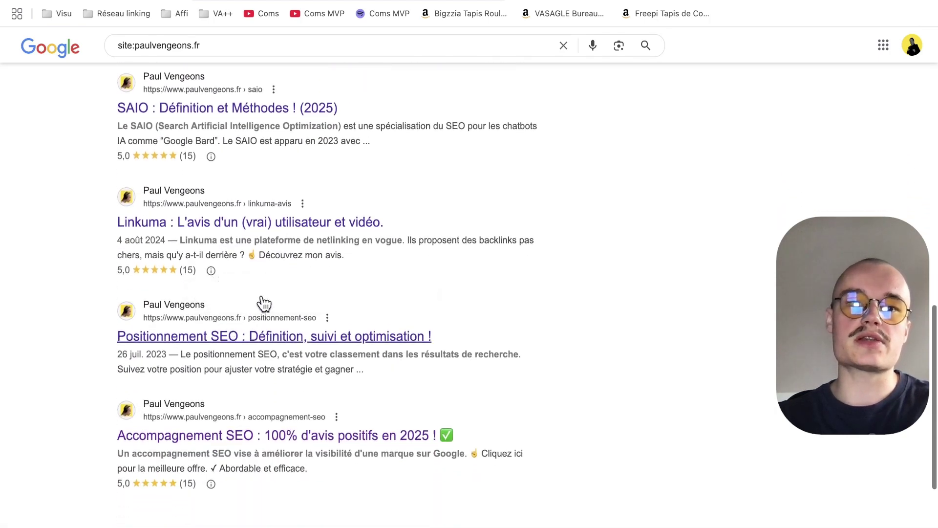
pyautogui.moveTo(97, 152); pyautogui.dragTo(193, 156)
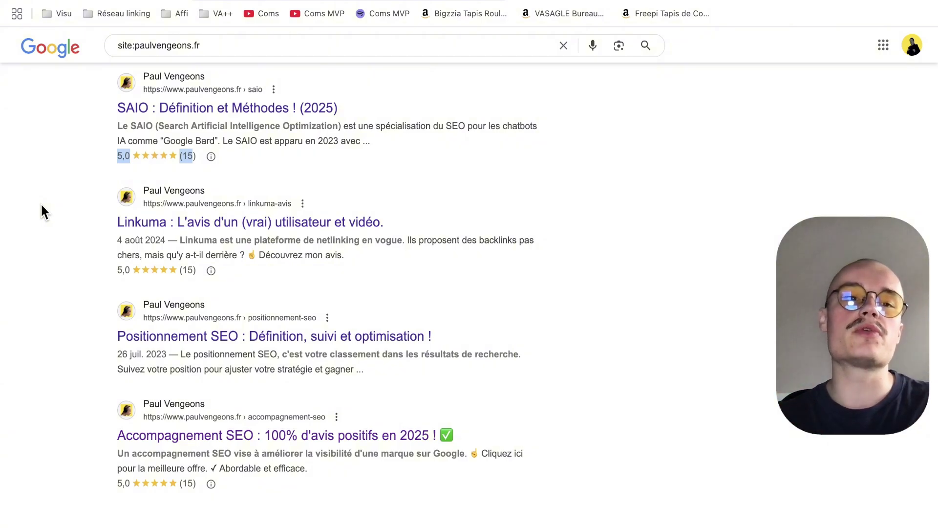
pyautogui.click(57, 172)
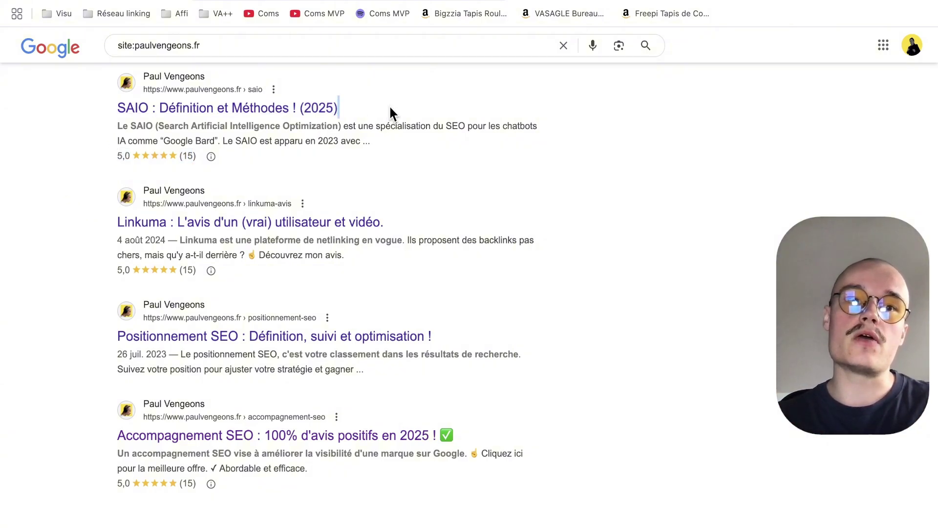
pyautogui.moveTo(390, 115); pyautogui.dragTo(102, 106)
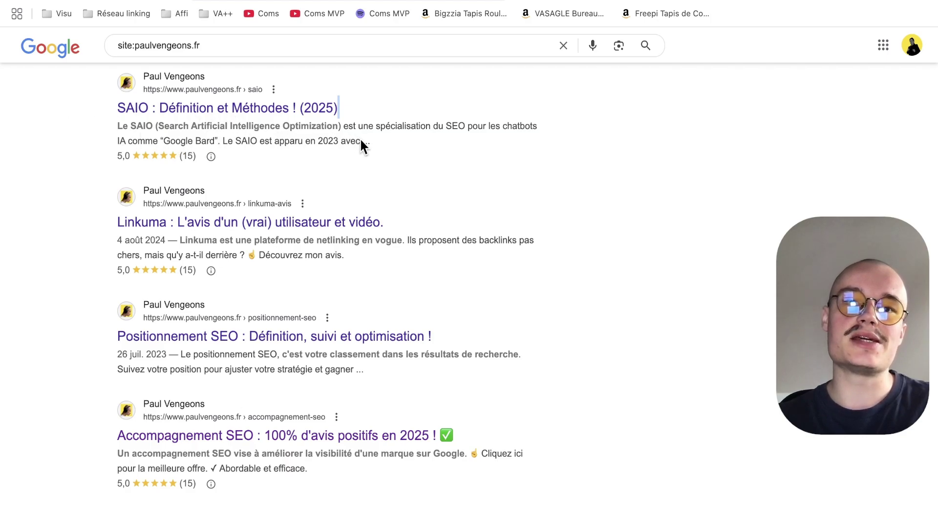
pyautogui.click(89, 161)
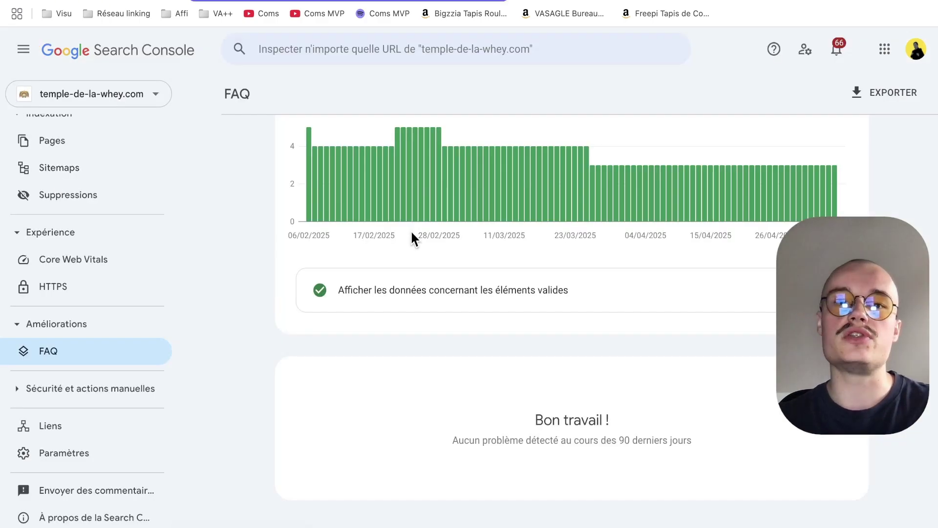
pyautogui.scroll(3, 287, 312)
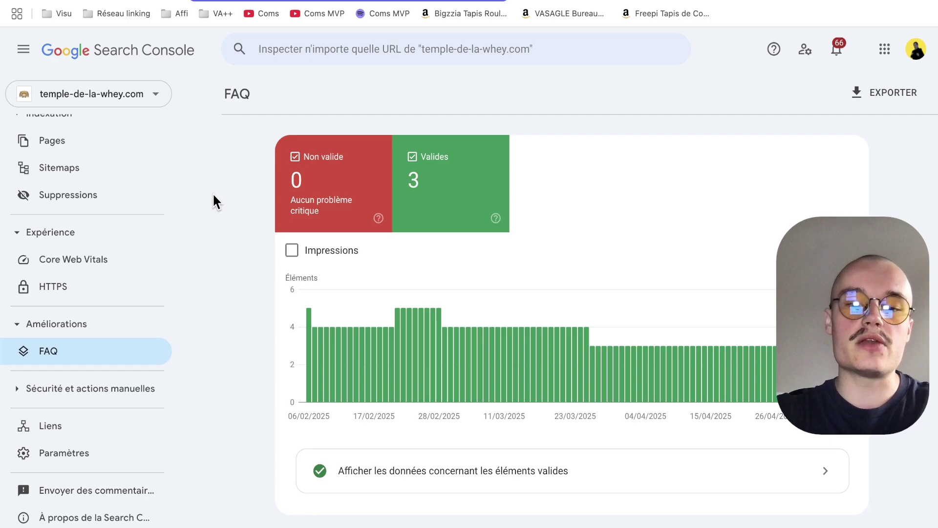
# - Open the "Test avec résultats enrichis" page at search.google.com/test/rich-results and show its address and URL test field
pyautogui.hotkey('ctrl', 't')
pyautogui.write('enrichu')
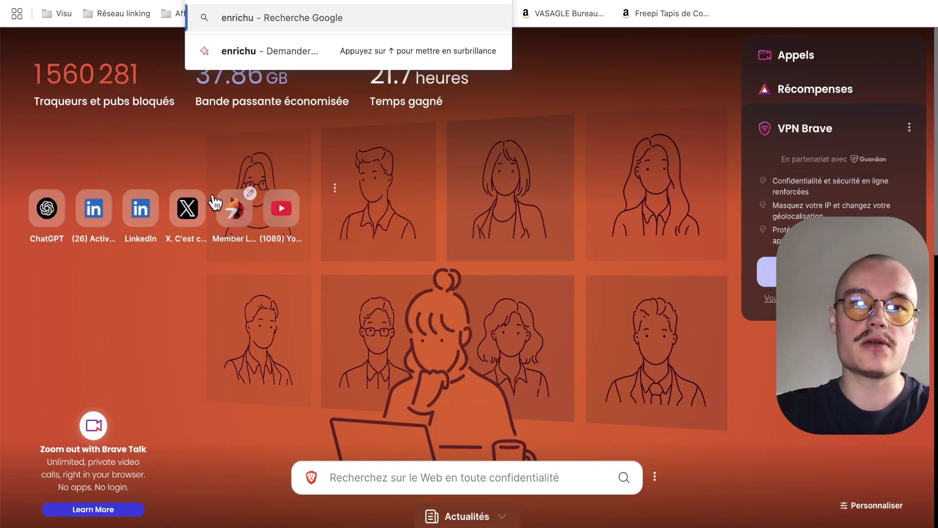
pyautogui.press('BackSpace')
pyautogui.click(251, 42)
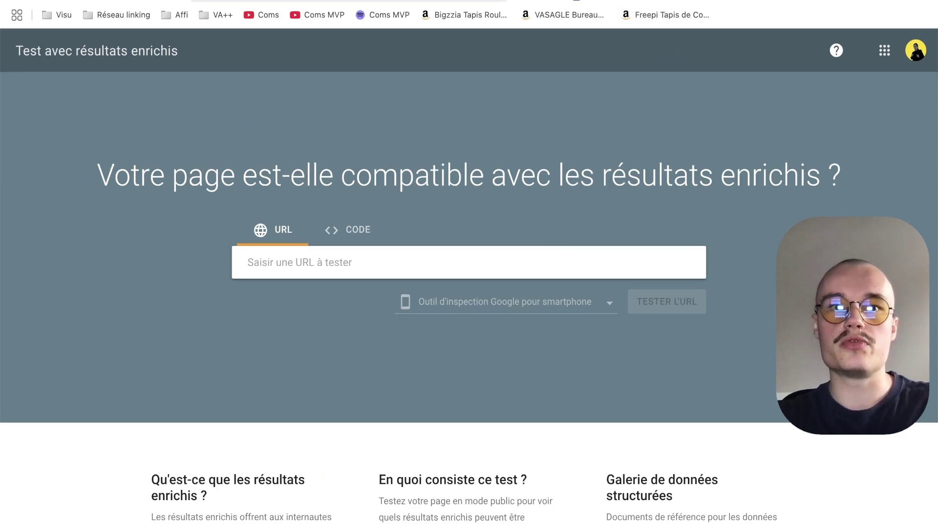
pyautogui.moveTo(600, 1)
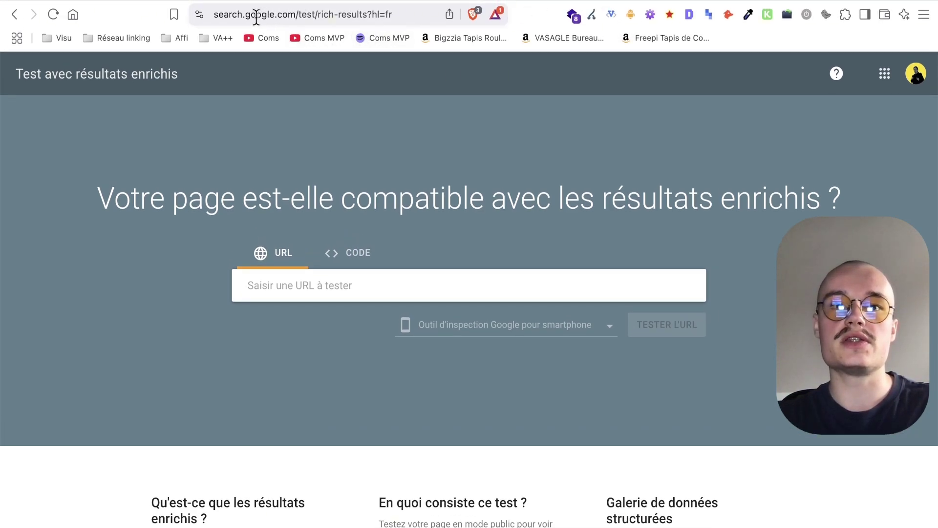
pyautogui.moveTo(256, 17); pyautogui.dragTo(540, 25)
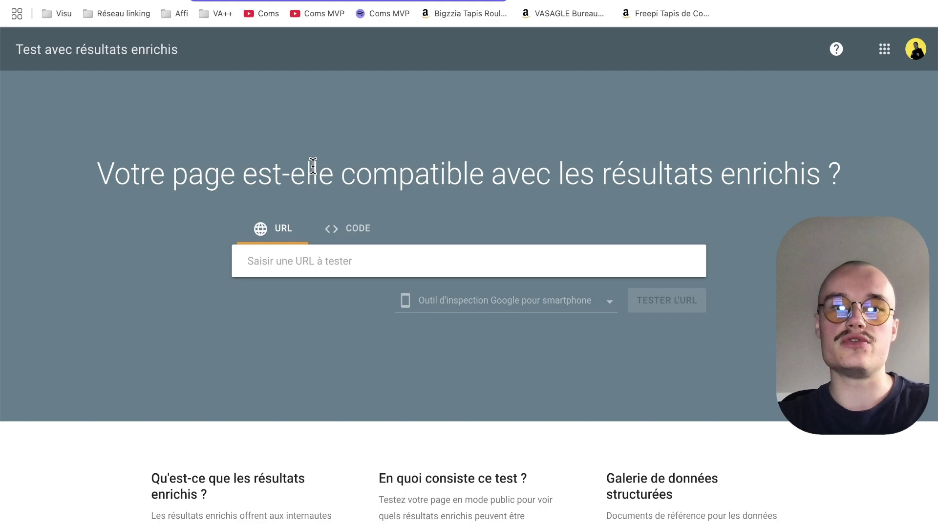
pyautogui.click(393, 267)
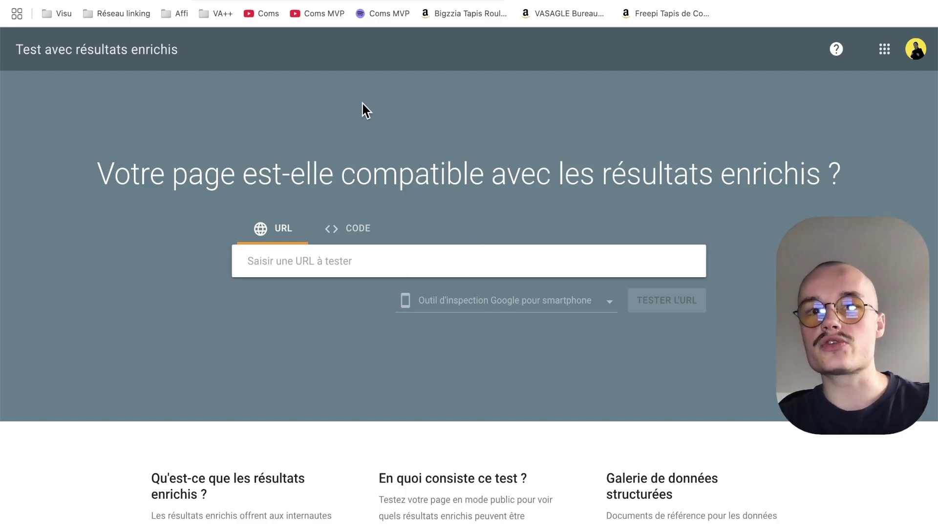
# - Return to Search Console and check "Actions manuelles" and "Problèmes de sécurité" under "Sécurité et actions manuelles"
pyautogui.hotkey('ctrl', 'Tab')
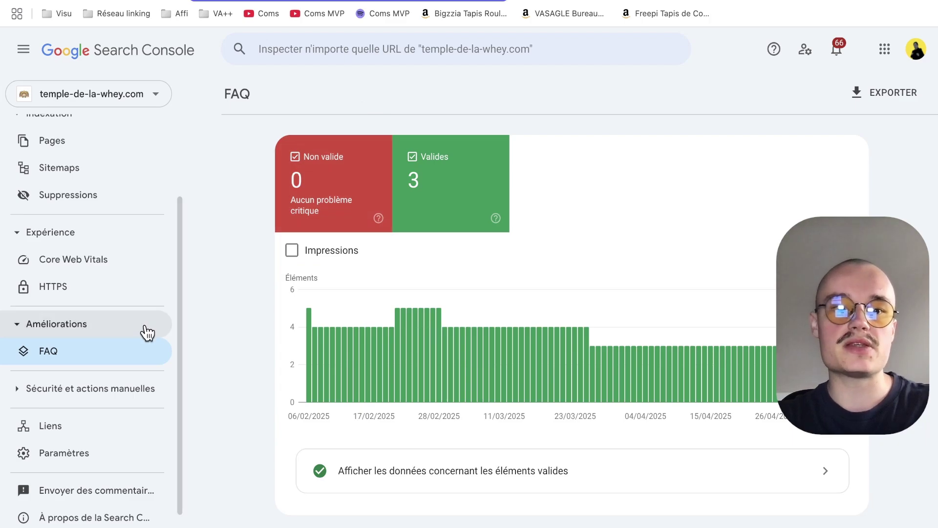
pyautogui.click(140, 388)
pyautogui.scroll(-2, 140, 397)
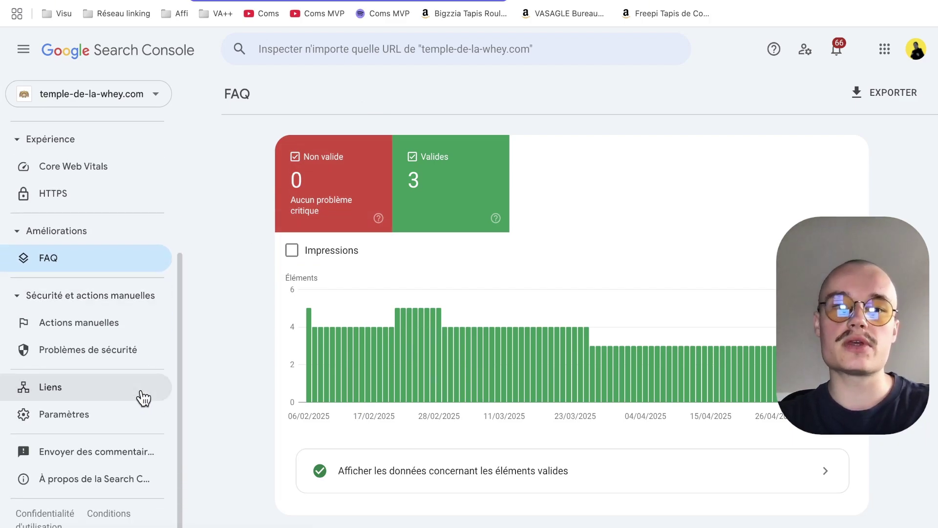
pyautogui.click(78, 322)
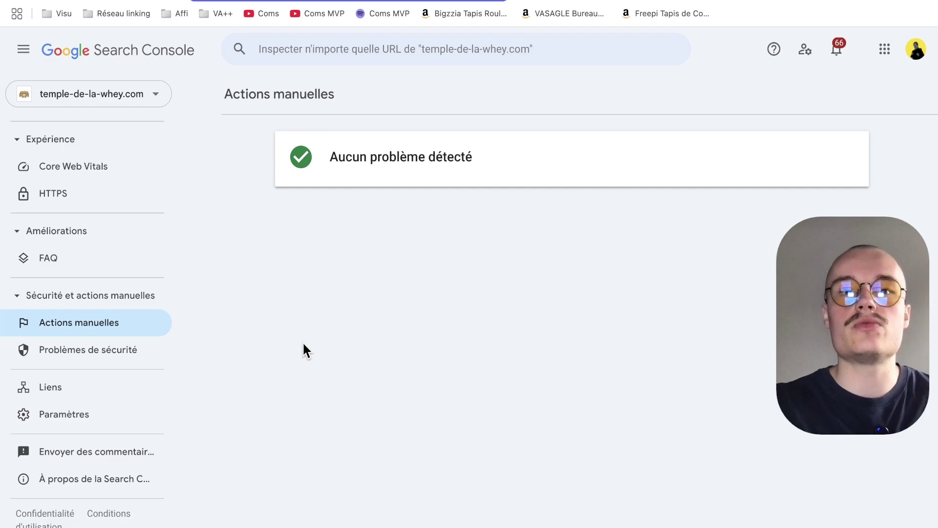
pyautogui.moveTo(288, 155); pyautogui.dragTo(532, 154)
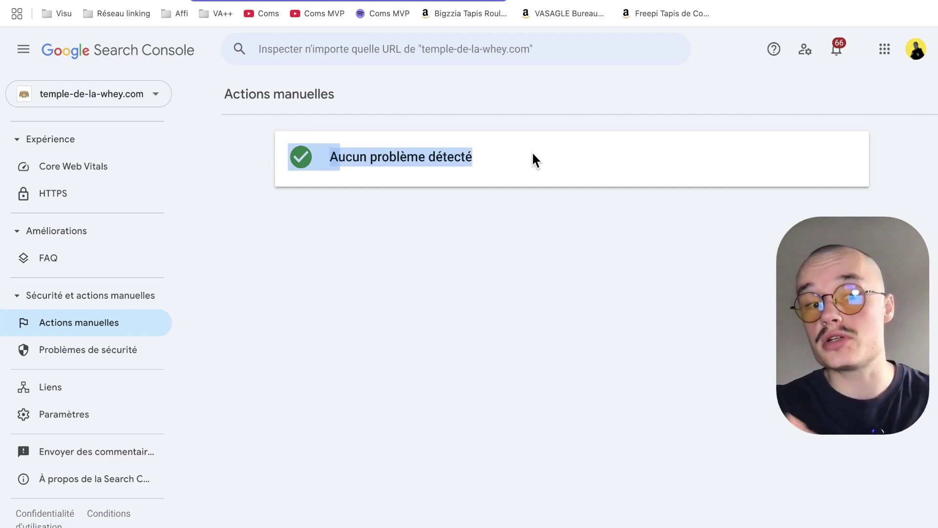
pyautogui.click(42, 355)
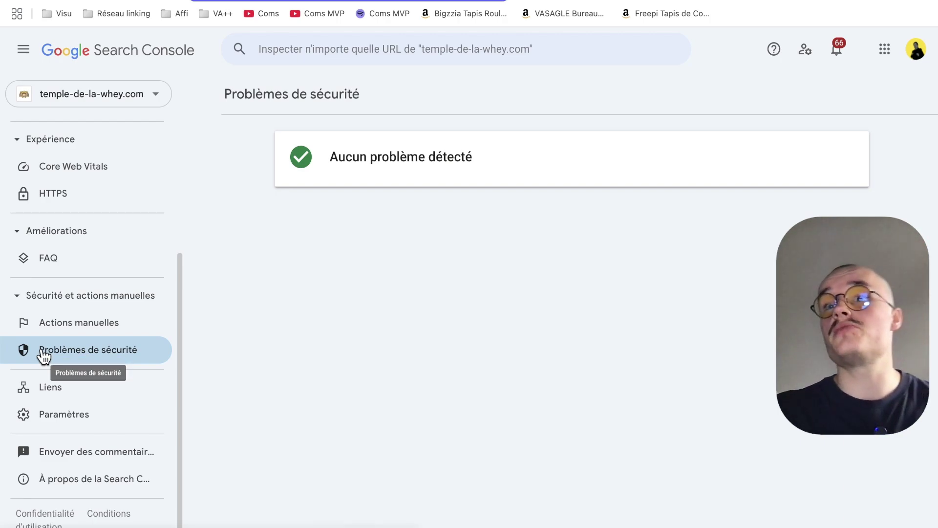
# - Open the Liens report and look through its external and internal link tables
pyautogui.click(51, 388)
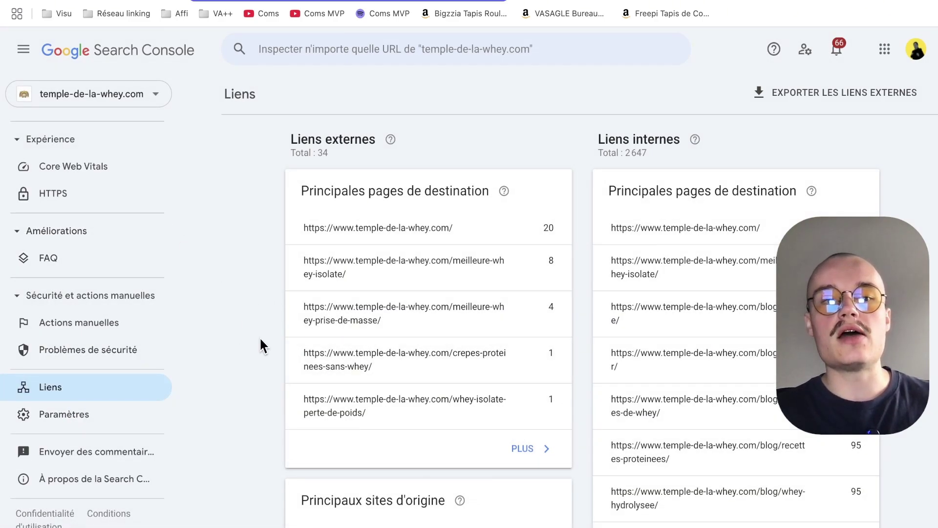
pyautogui.scroll(-2, 271, 310)
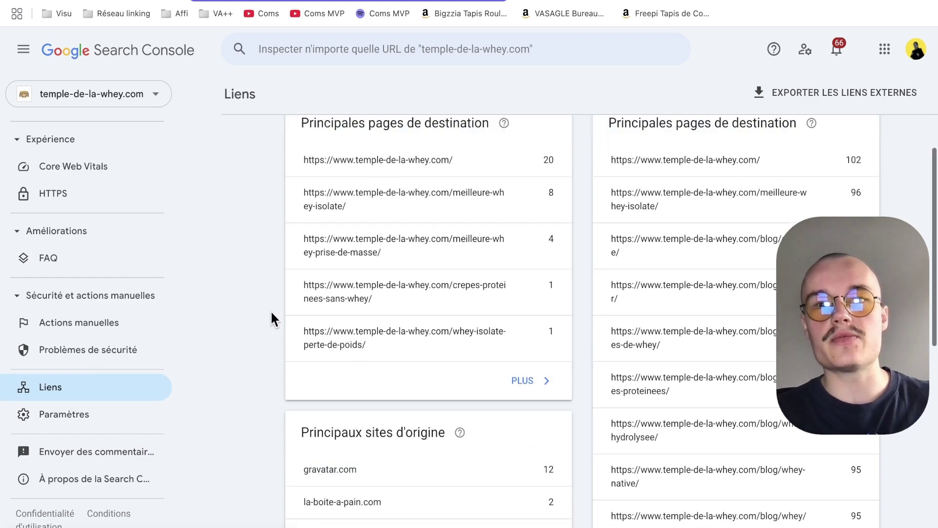
pyautogui.scroll(-8, 271, 310)
pyautogui.scroll(9, 270, 310)
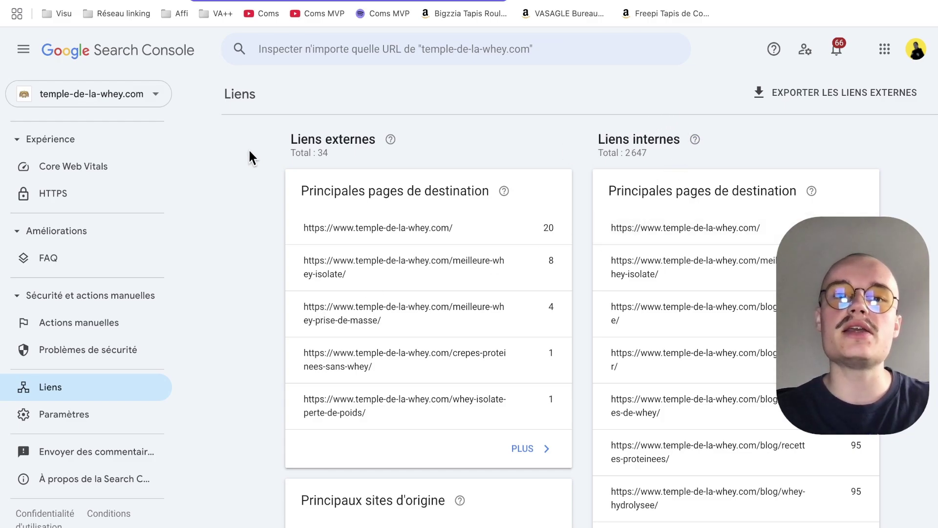
# - Examine the "Liens externes" total and highlight the "Principales pages de destination" heading beneath it
pyautogui.moveTo(250, 153); pyautogui.dragTo(488, 150)
pyautogui.click(265, 142)
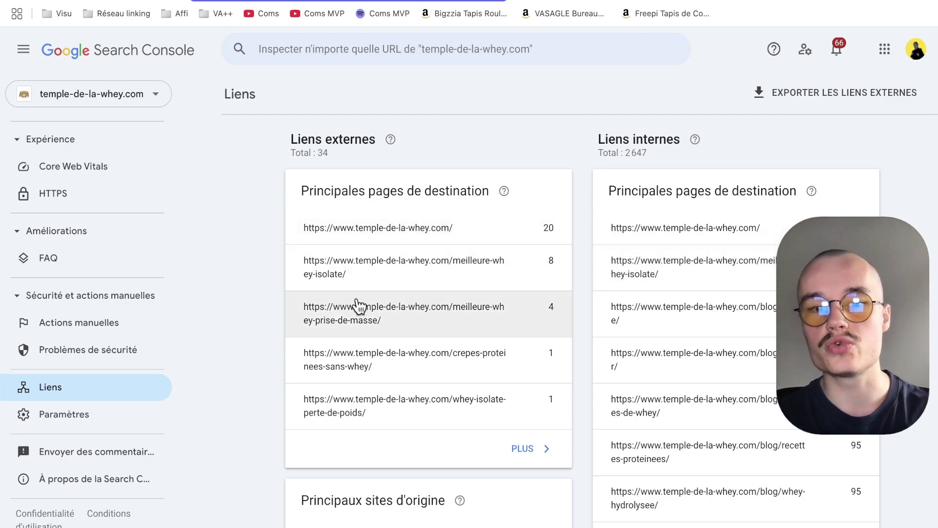
pyautogui.scroll(-4, 358, 306)
pyautogui.scroll(4, 358, 299)
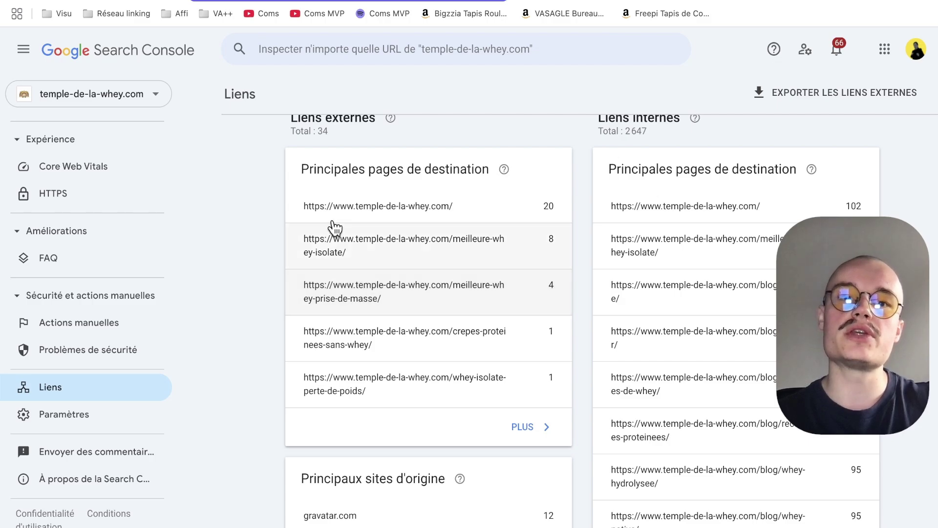
pyautogui.moveTo(280, 158); pyautogui.dragTo(502, 186)
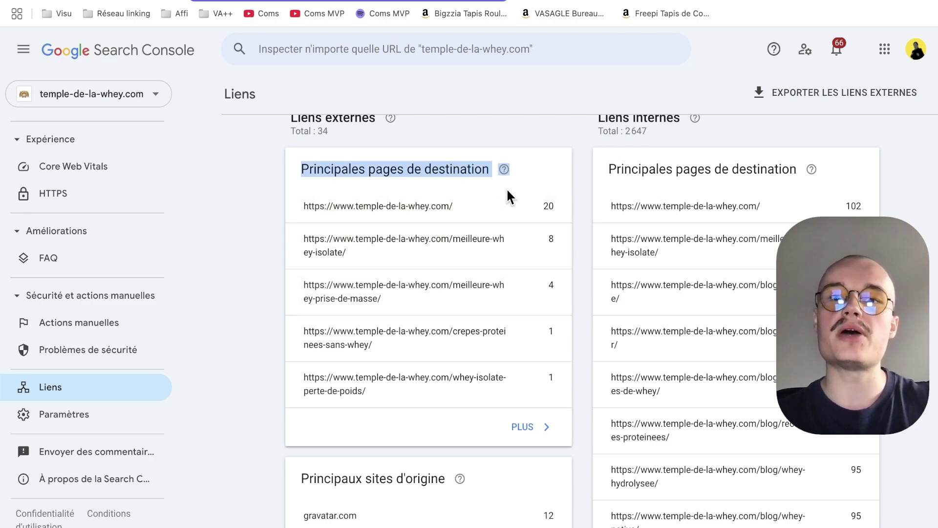
# - Compare the "Liens externes" and "Liens internes" tables of the Liens report, including their main destination pages
pyautogui.scroll(1, 265, 208)
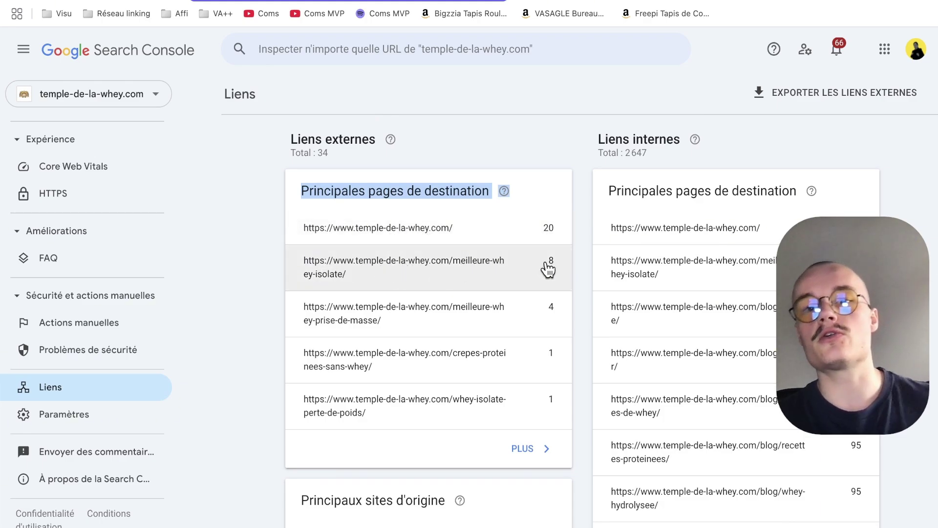
pyautogui.scroll(-2, 552, 269)
pyautogui.scroll(2, 553, 271)
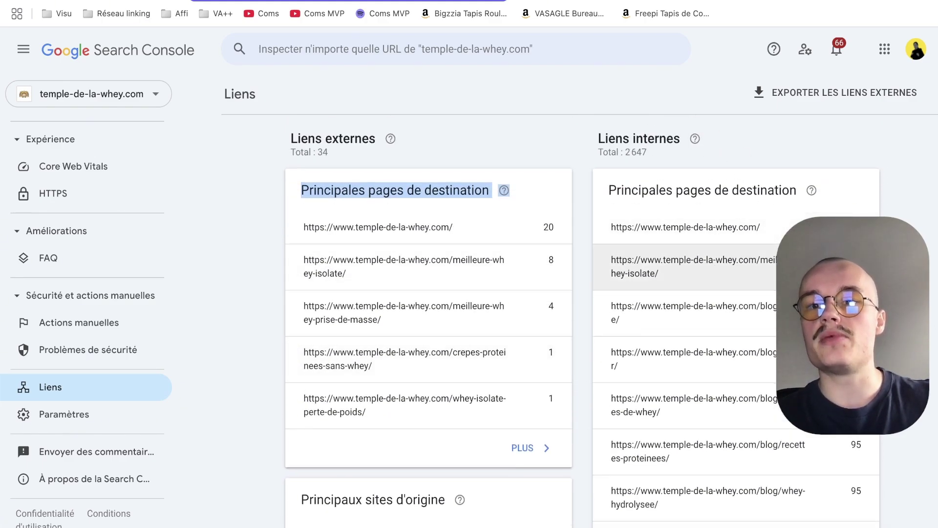
pyautogui.scroll(-3, 711, 269)
pyautogui.scroll(-5, 765, 429)
pyautogui.scroll(-4, 764, 427)
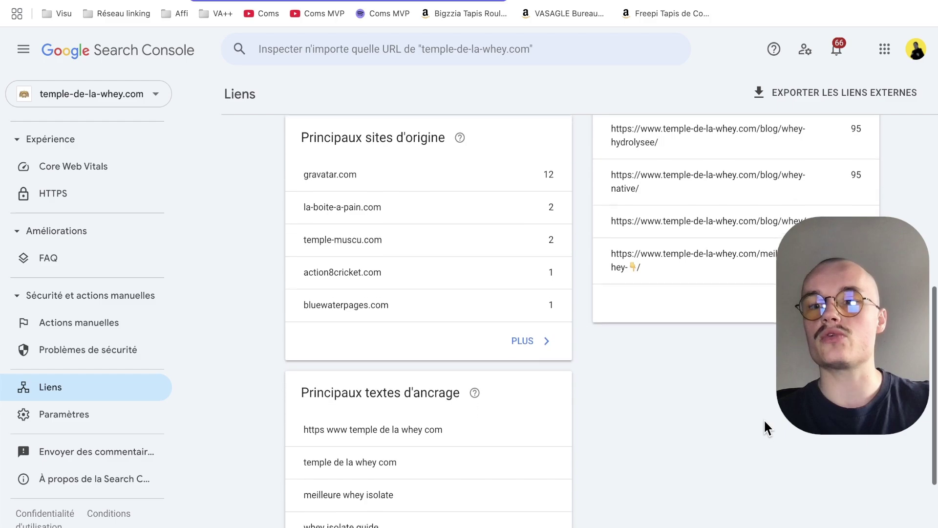
pyautogui.scroll(9, 764, 418)
pyautogui.scroll(2, 769, 332)
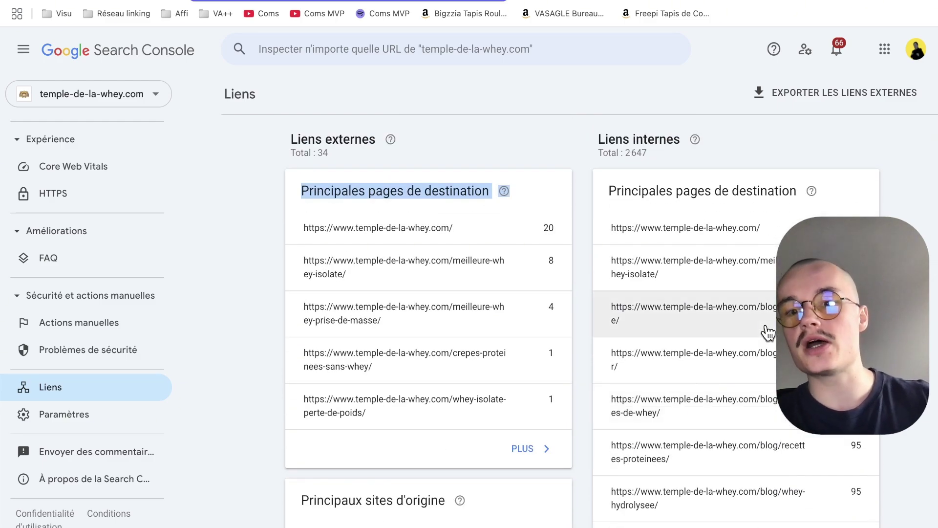
# - Examine the "Principaux sites d'origine" and "Principaux textes d'ancrage" tables in the Liens report
pyautogui.scroll(-6, 767, 333)
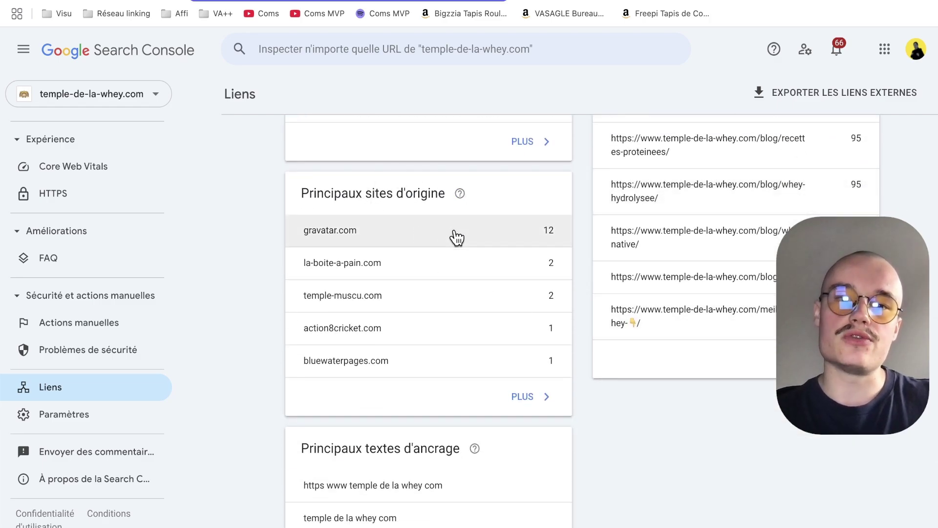
pyautogui.scroll(-2, 457, 238)
pyautogui.scroll(2, 457, 238)
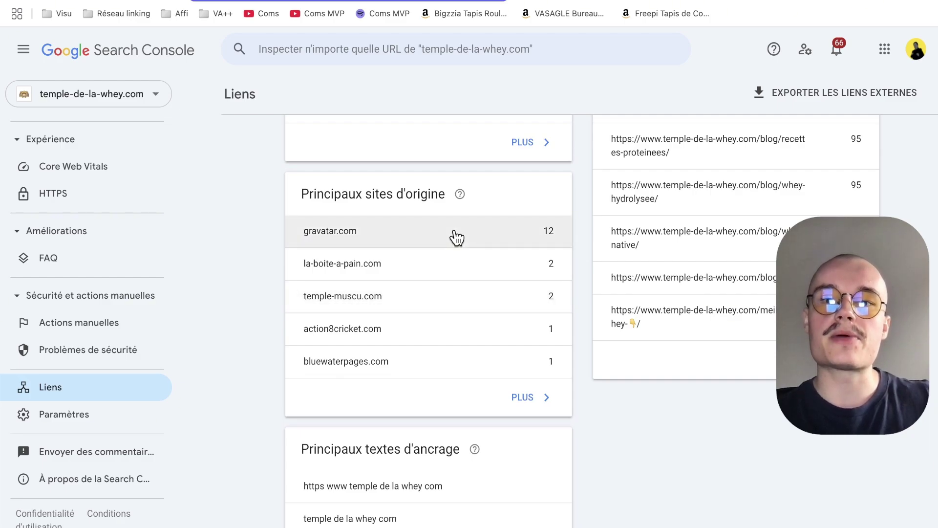
pyautogui.scroll(1, 457, 238)
pyautogui.scroll(1, 457, 238)
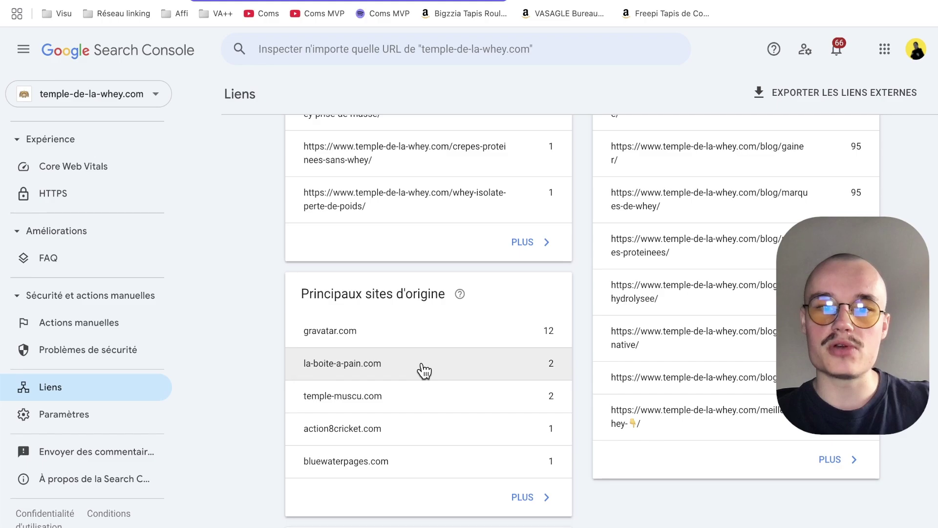
pyautogui.scroll(-5, 303, 426)
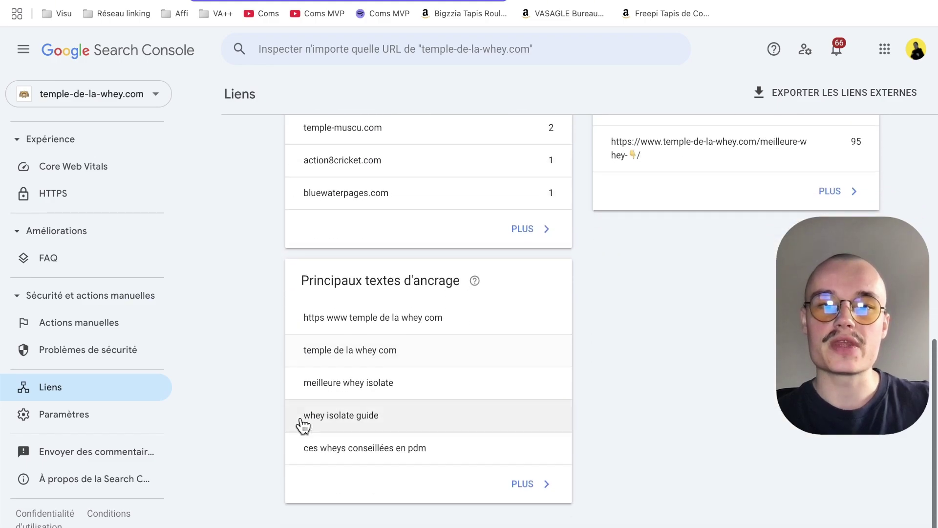
pyautogui.moveTo(473, 274)
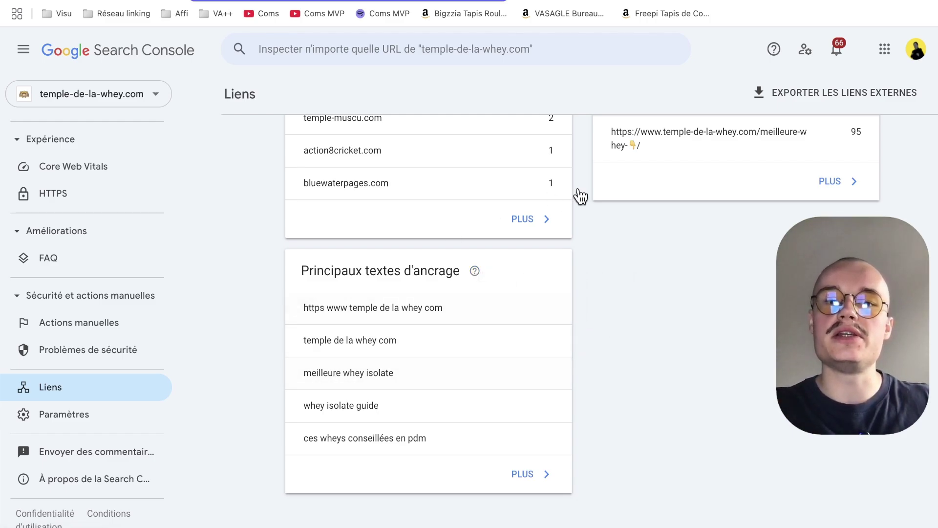
# - View the full list of external "Principales pages de destination" and return to the Liens overview
pyautogui.scroll(10, 621, 383)
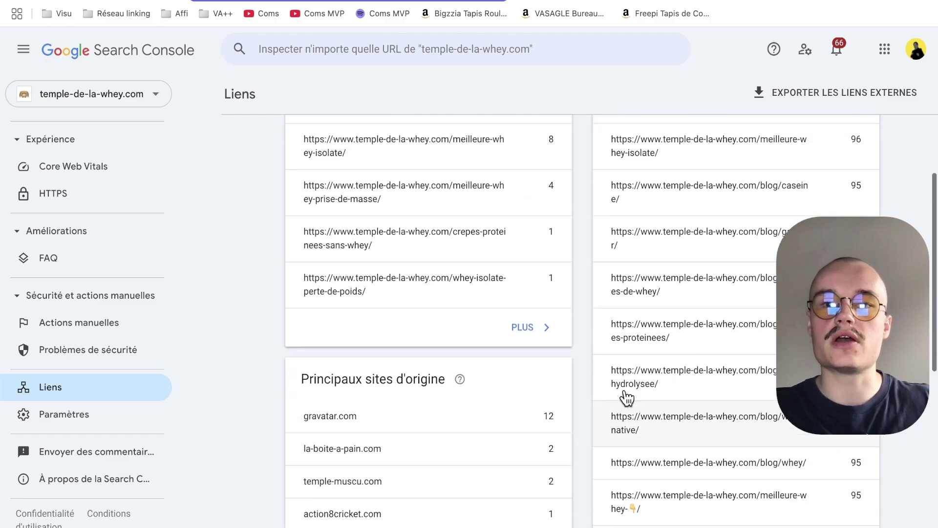
pyautogui.scroll(-1, 626, 399)
pyautogui.scroll(1, 625, 398)
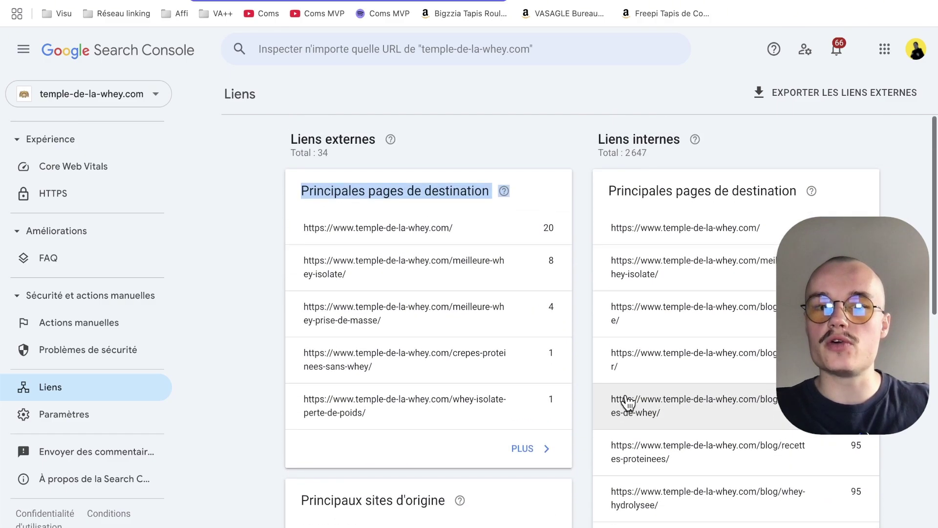
pyautogui.click(527, 448)
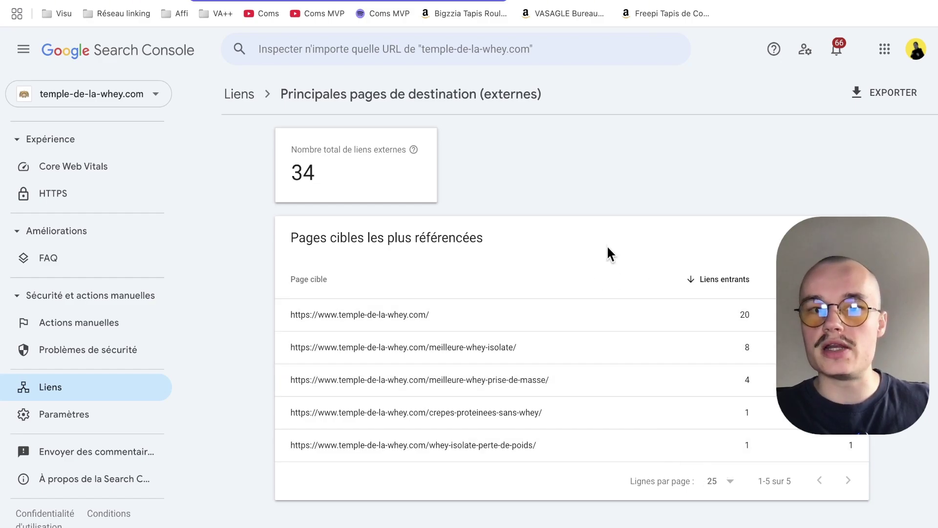
pyautogui.click(239, 95)
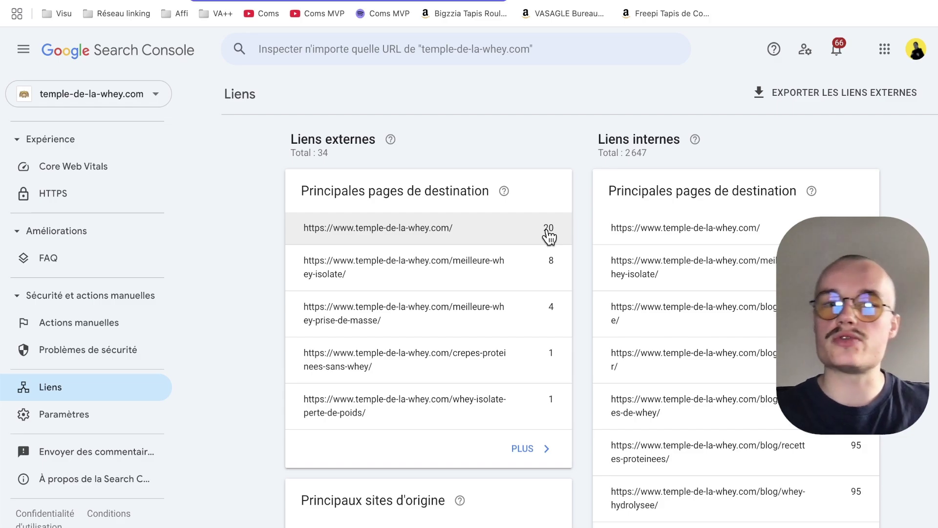
# - Look through the full "Principaux sites d'origine" list, then return to Liens and review the anchor text table
pyautogui.scroll(-1, 549, 236)
pyautogui.scroll(-6, 491, 249)
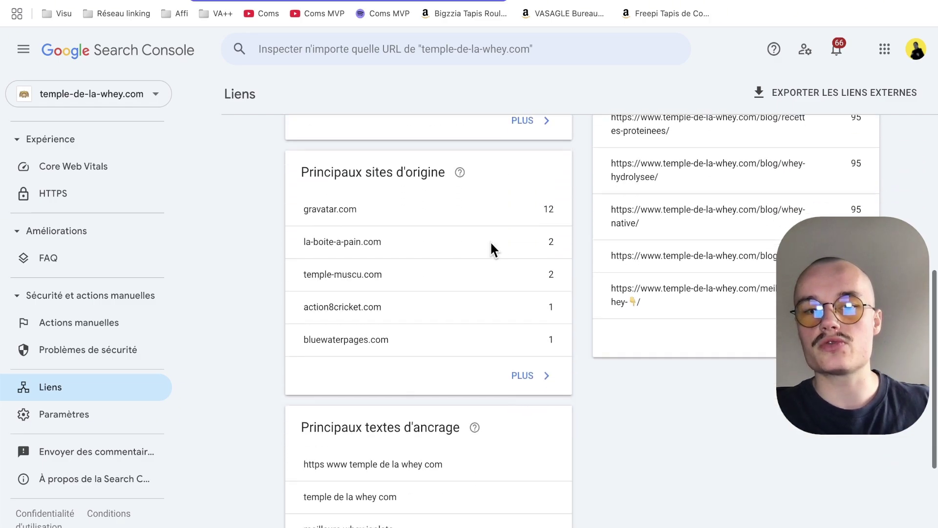
pyautogui.click(526, 348)
pyautogui.scroll(-7, 604, 351)
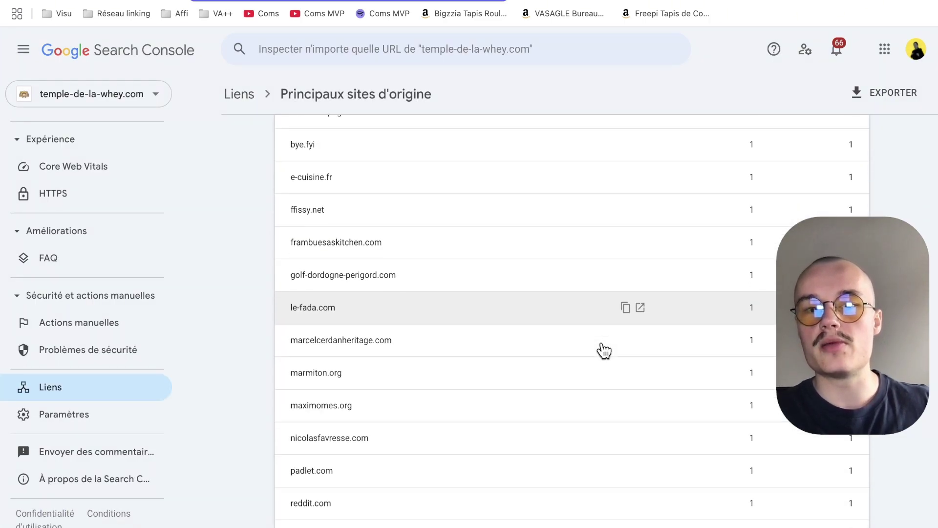
pyautogui.scroll(7, 602, 350)
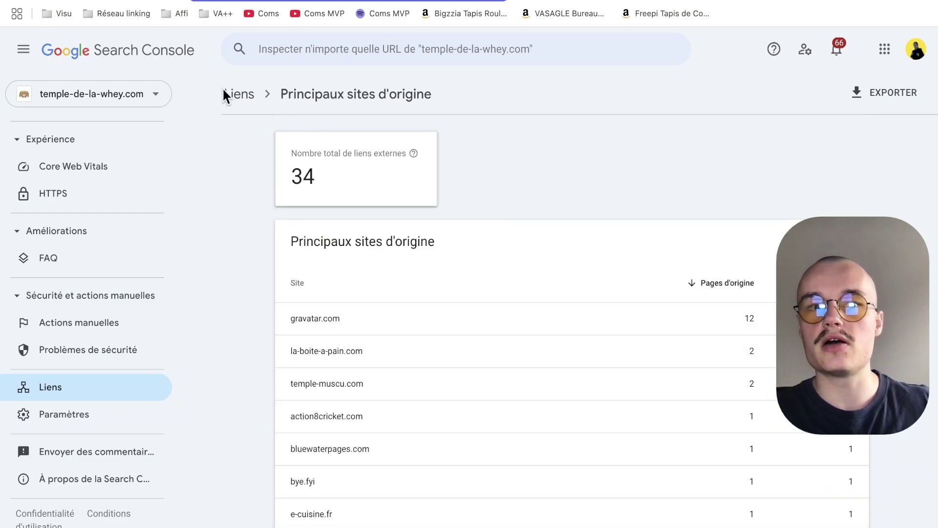
pyautogui.click(239, 95)
pyautogui.scroll(-7, 386, 230)
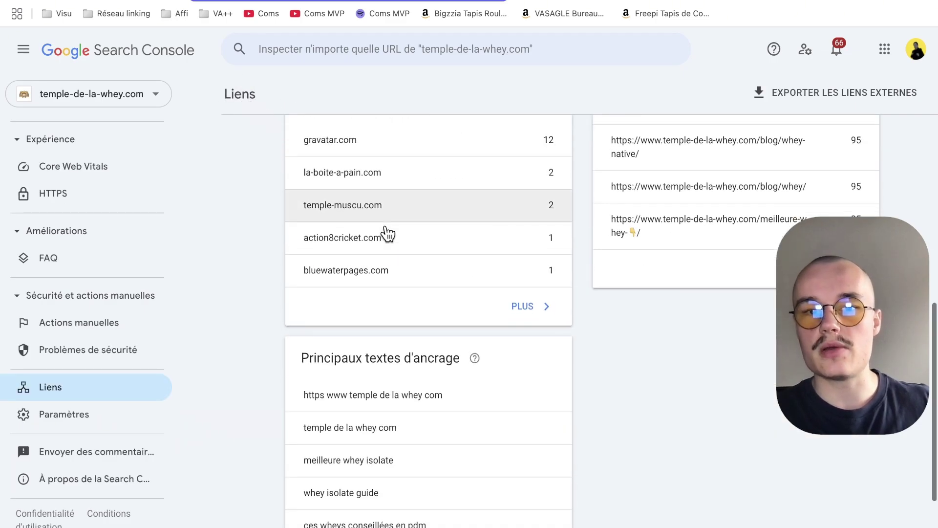
pyautogui.scroll(-3, 388, 231)
pyautogui.scroll(7, 386, 233)
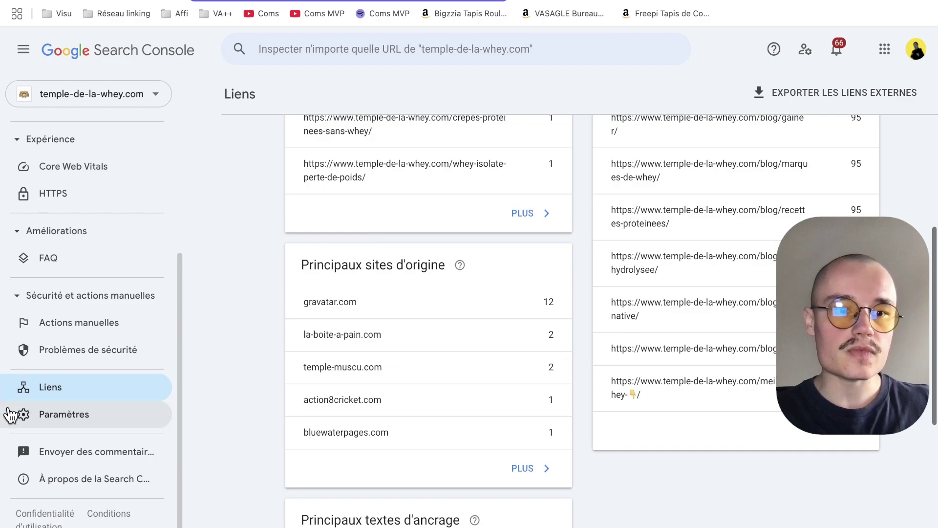
# - Open the property's Paramètres page and point out the "Validation de la propriété" entry
pyautogui.click(9, 414)
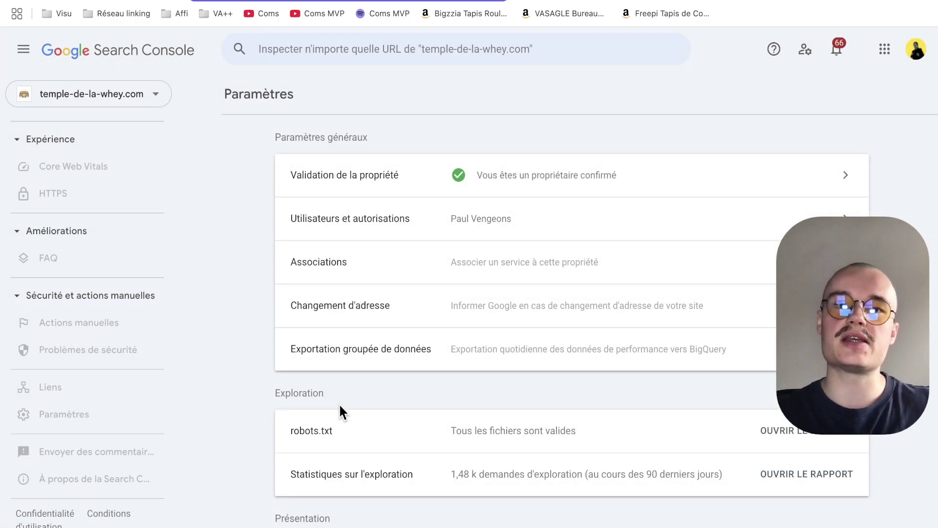
pyautogui.moveTo(268, 175); pyautogui.dragTo(687, 186)
pyautogui.click(616, 118)
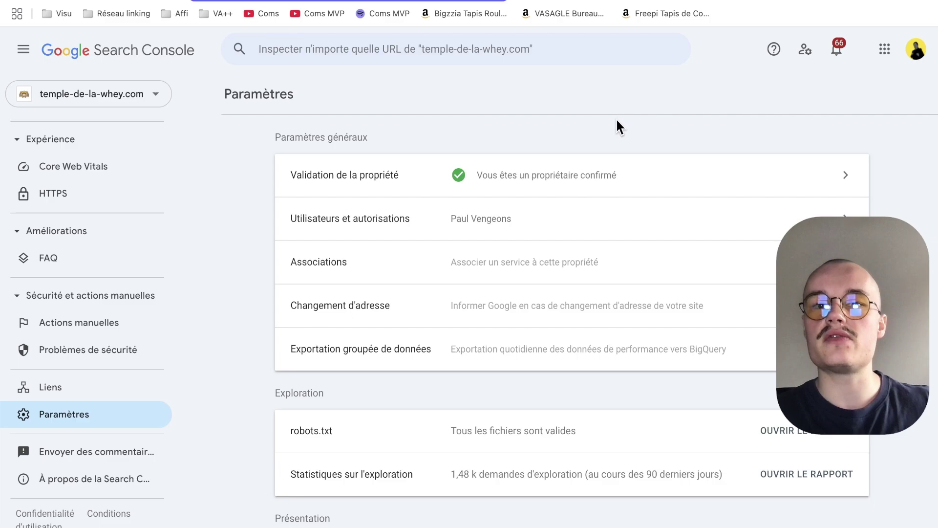
# - Show the "Ajouter un utilisateur" form under "Utilisateurs et autorisations", dismiss it without adding anyone, and return to Paramètres
pyautogui.click(478, 226)
pyautogui.click(360, 232)
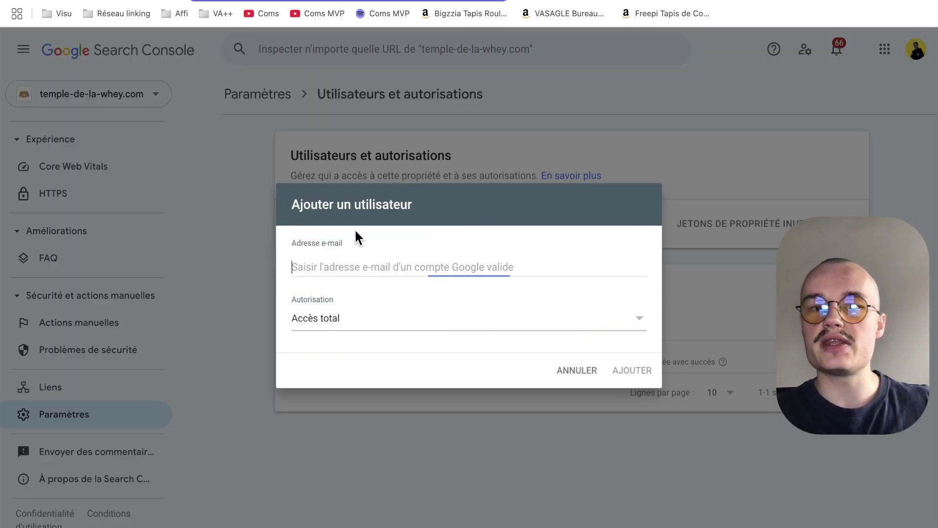
pyautogui.click(262, 287)
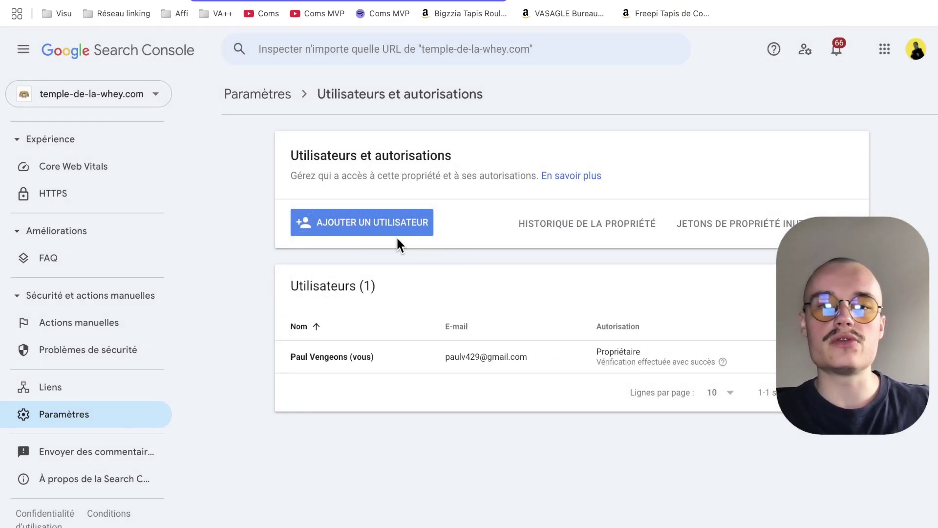
pyautogui.click(314, 221)
pyautogui.click(276, 151)
pyautogui.click(257, 103)
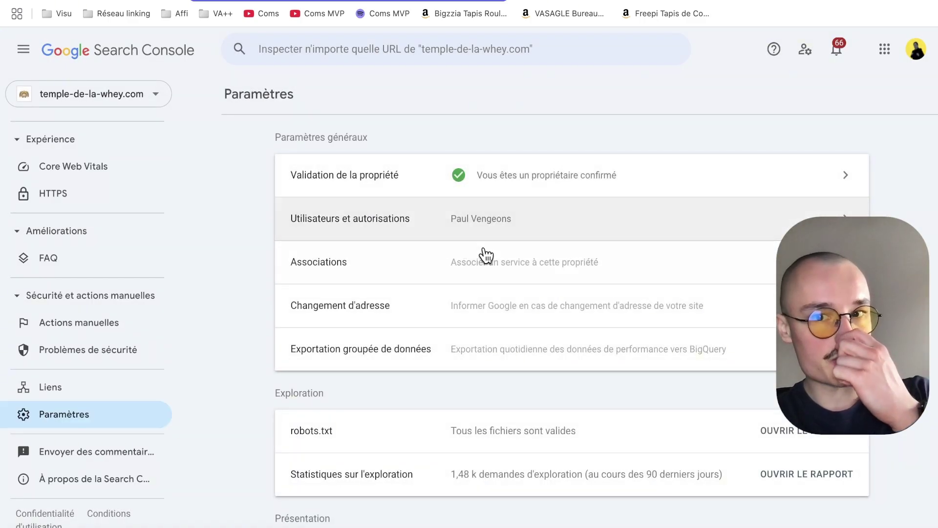
# - View Associations and highlight Google Analytics, then return to Paramètres and highlight "Exportation groupée de données"
pyautogui.click(479, 263)
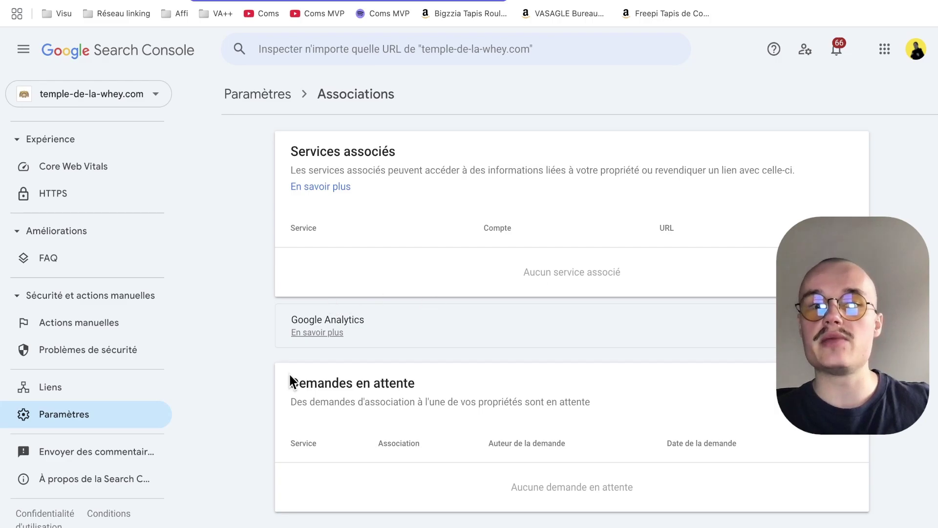
pyautogui.moveTo(271, 317); pyautogui.dragTo(419, 317)
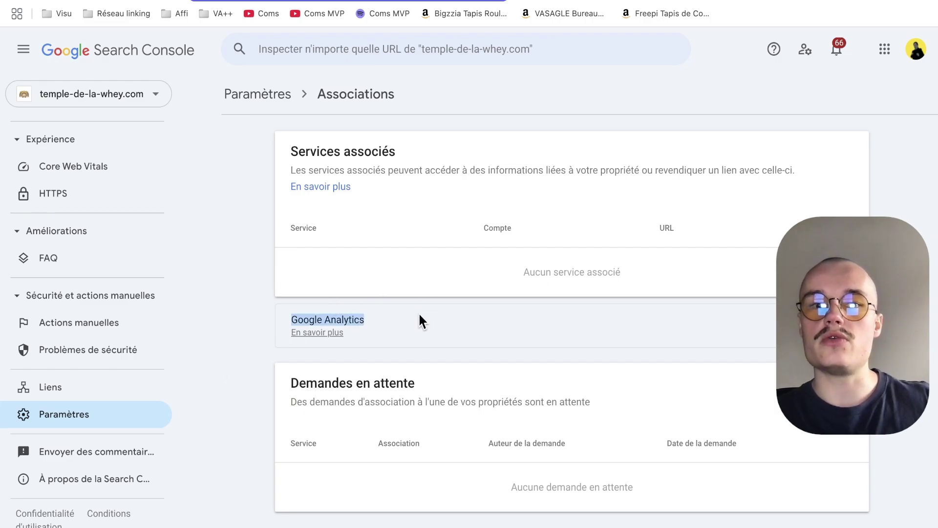
pyautogui.click(259, 97)
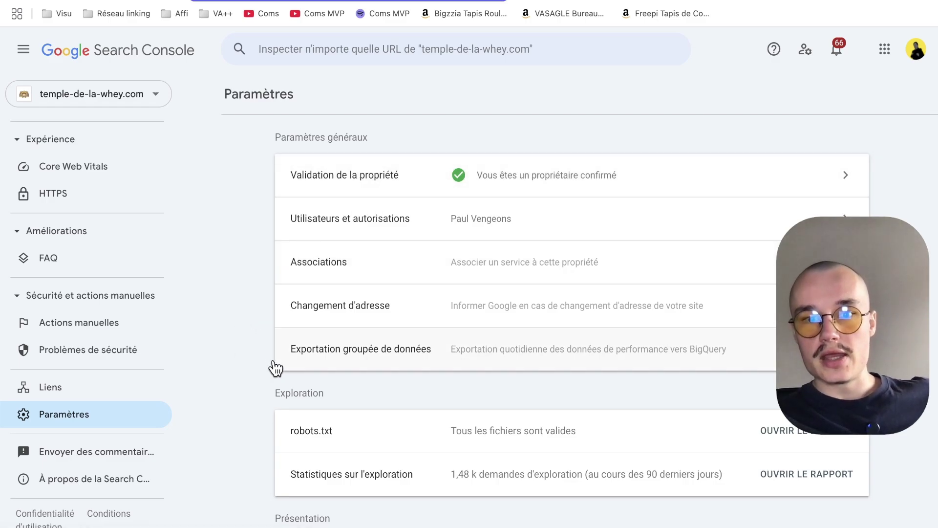
pyautogui.moveTo(276, 368); pyautogui.dragTo(448, 353)
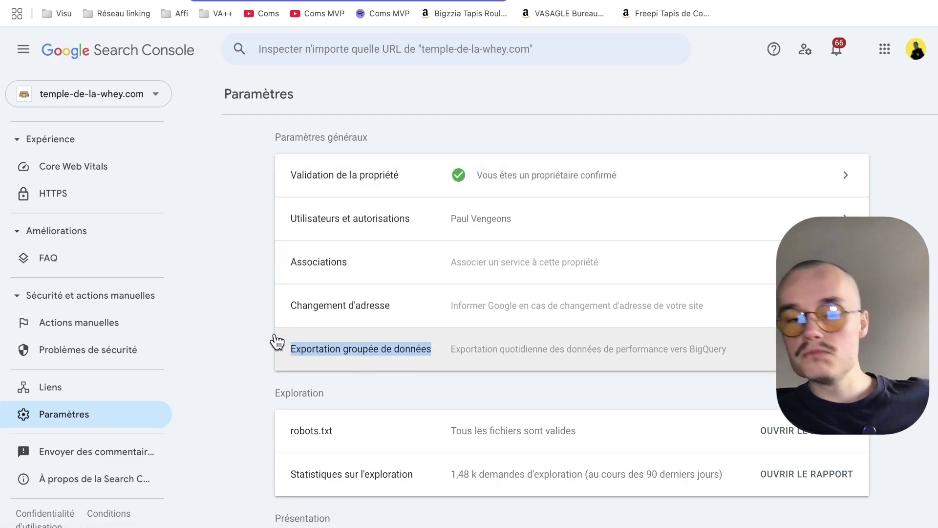
pyautogui.click(257, 345)
# - Open the robots.txt report, review its listed files, and return to Paramètres
pyautogui.scroll(-2, 250, 345)
pyautogui.scroll(-1, 251, 348)
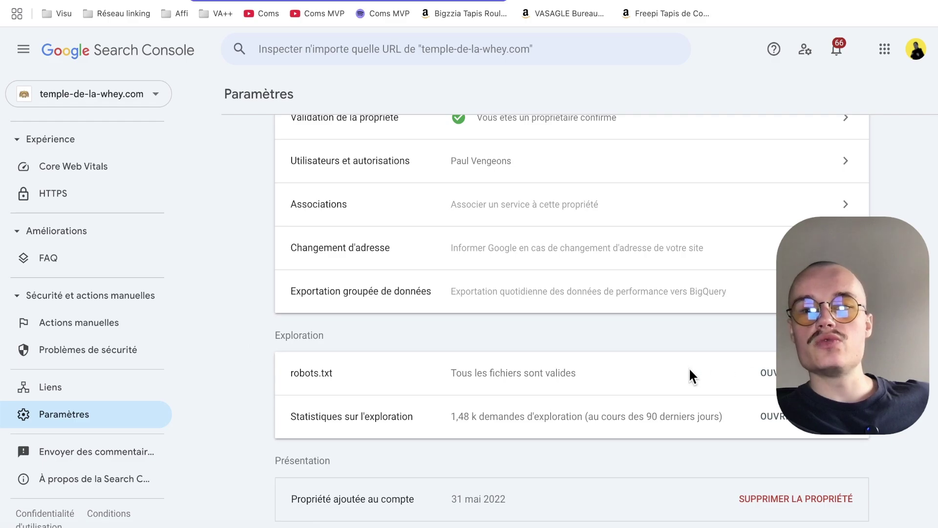
pyautogui.click(768, 373)
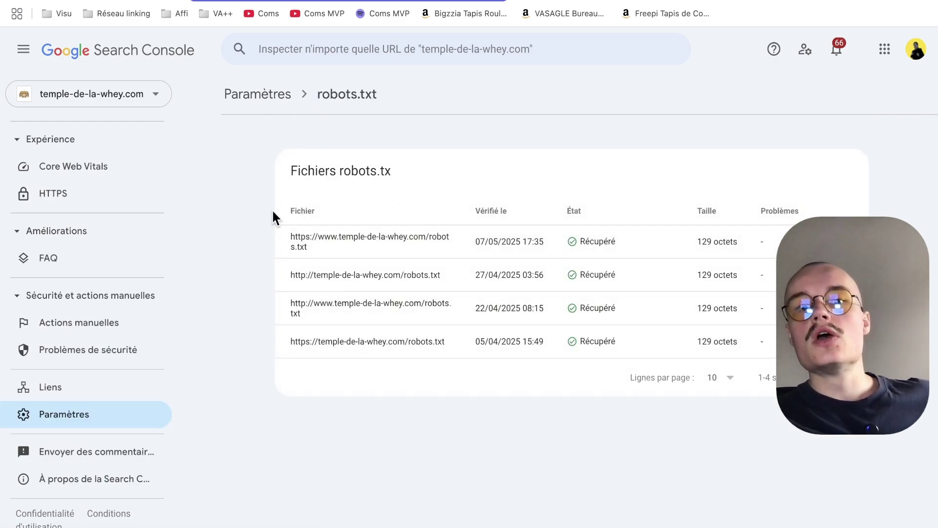
pyautogui.moveTo(262, 230); pyautogui.dragTo(242, 297)
pyautogui.click(242, 299)
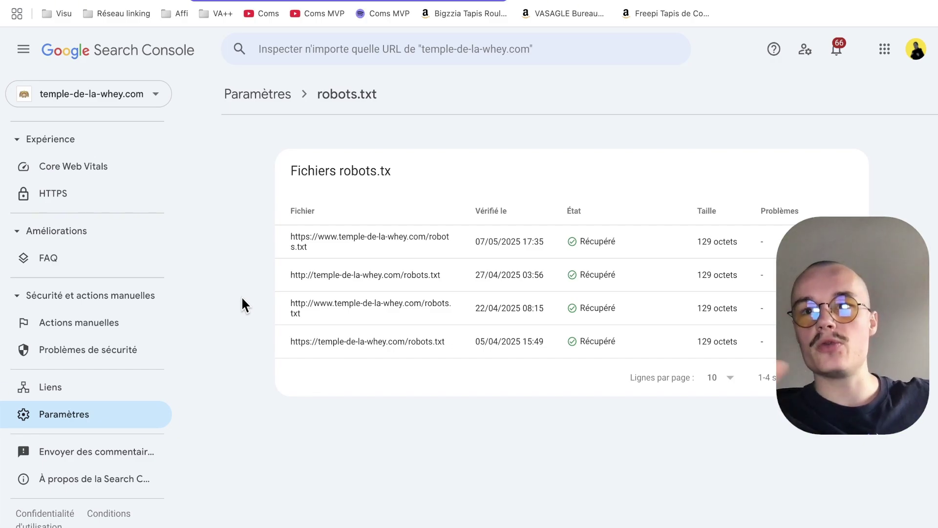
pyautogui.click(260, 97)
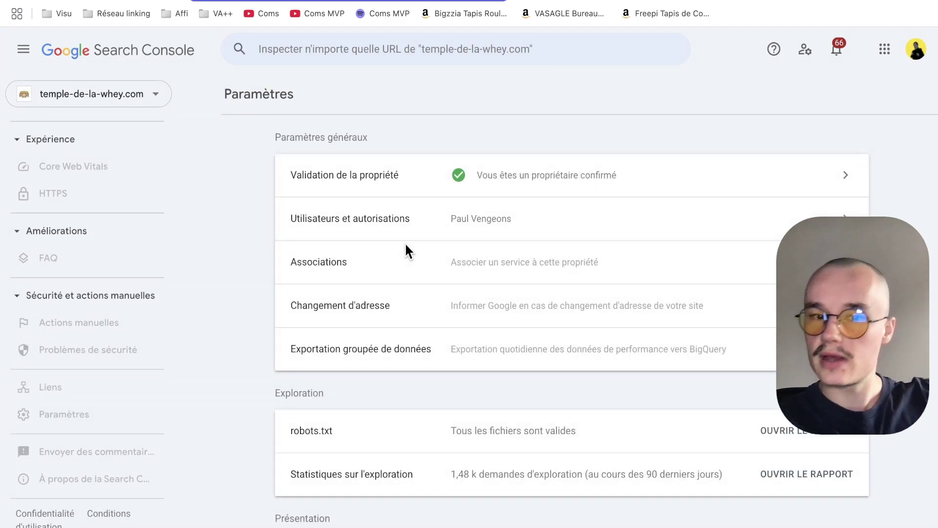
# - Open the "Statistiques sur l'exploration" report and examine its crawl request chart and Hôtes table
pyautogui.scroll(-2, 608, 476)
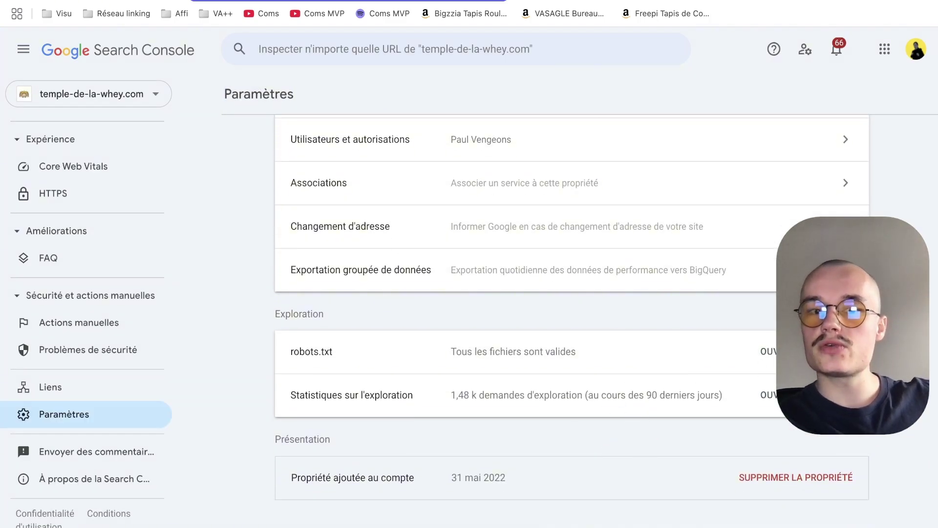
pyautogui.click(601, 396)
pyautogui.scroll(-5, 565, 372)
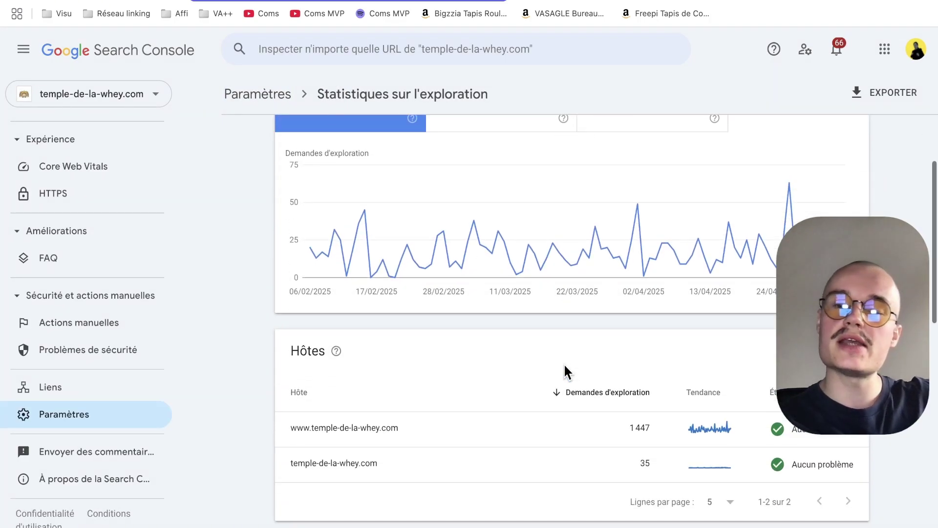
pyautogui.scroll(3, 564, 362)
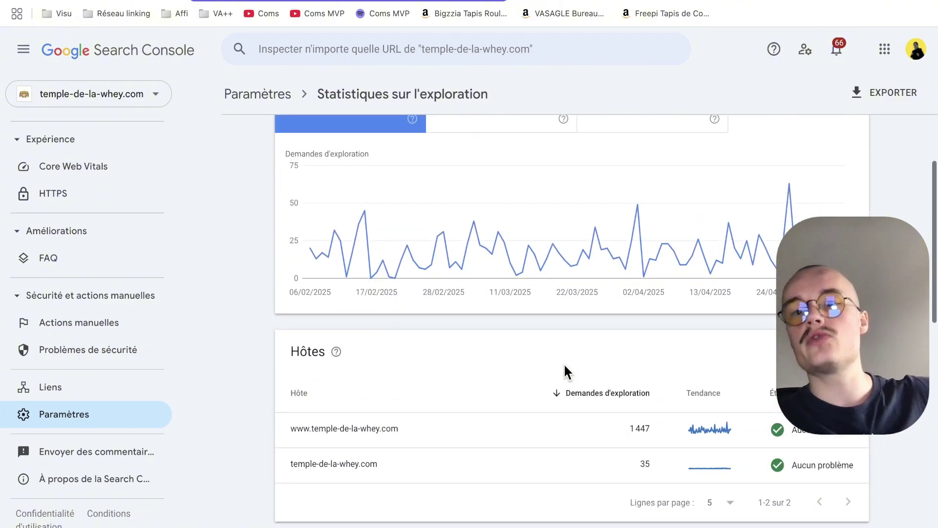
pyautogui.scroll(3, 444, 277)
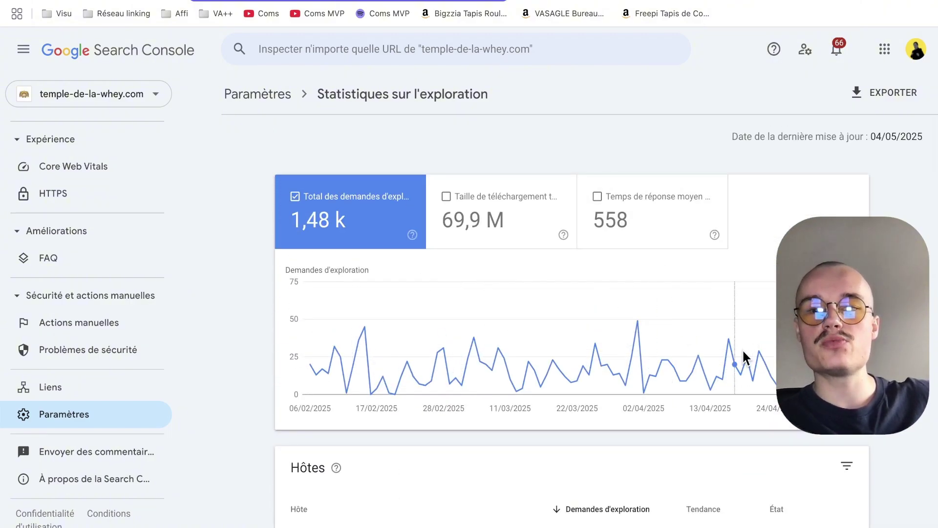
pyautogui.moveTo(790, 306)
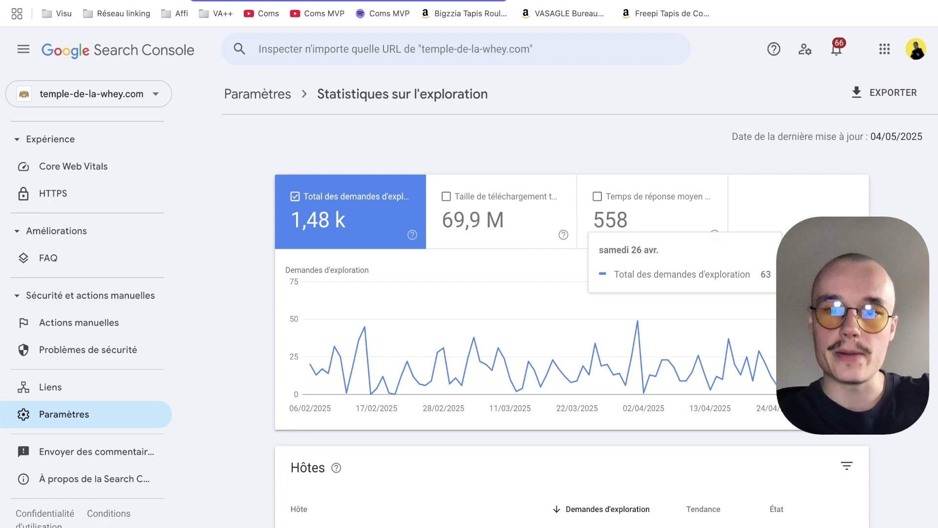
pyautogui.scroll(-1, 606, 293)
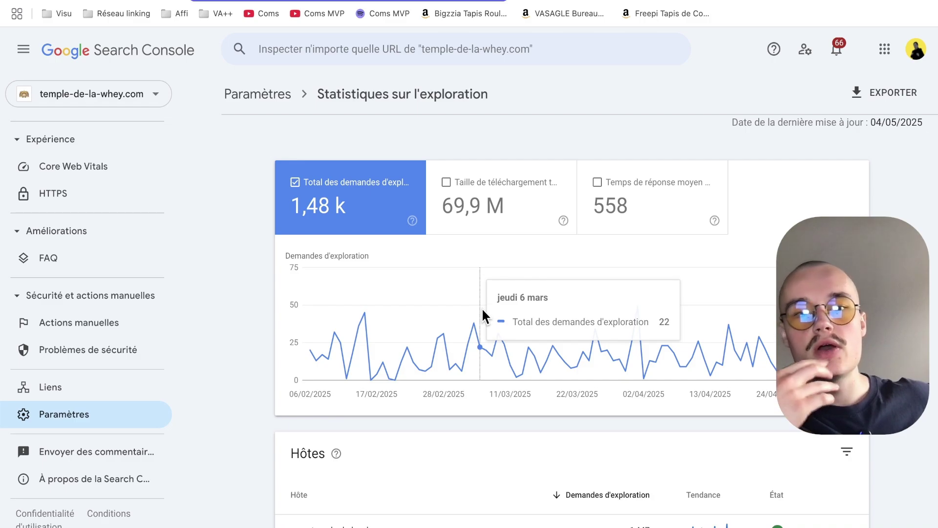
pyautogui.scroll(-4, 483, 311)
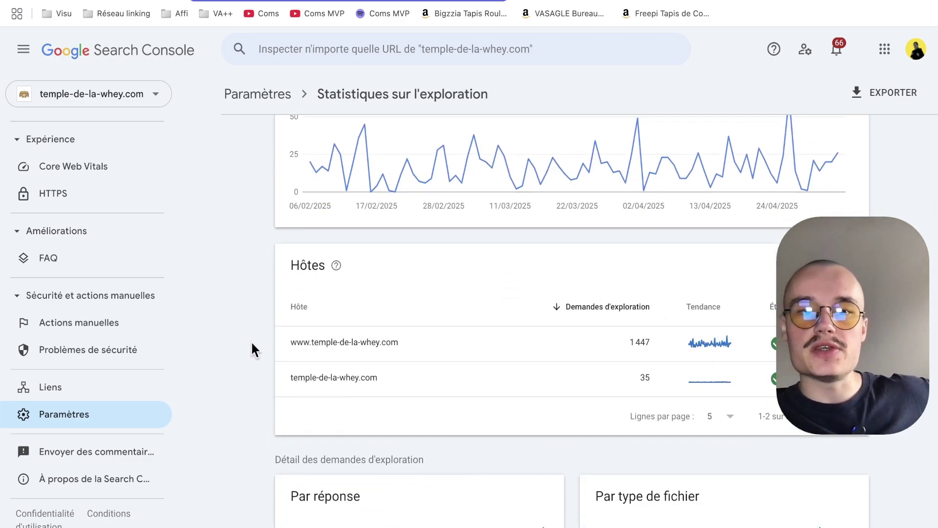
pyautogui.moveTo(251, 349); pyautogui.dragTo(476, 404)
pyautogui.click(226, 351)
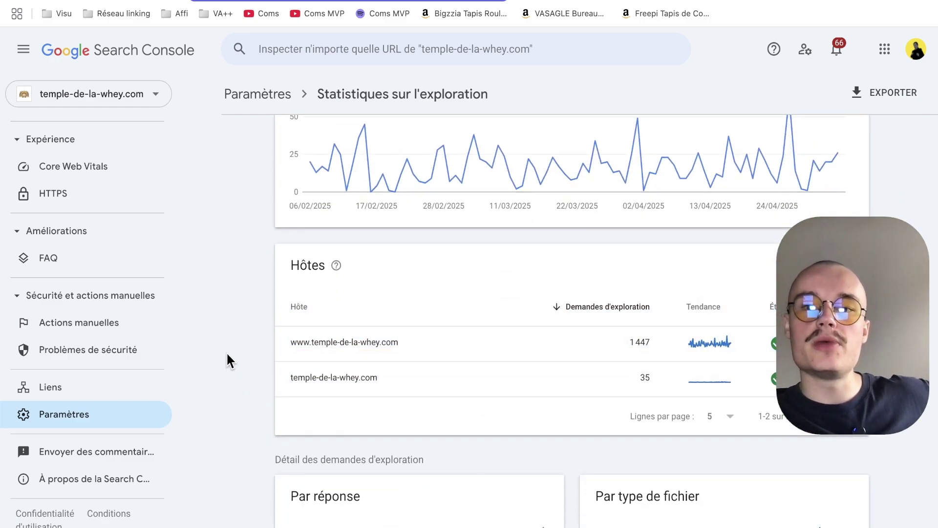
pyautogui.moveTo(254, 342); pyautogui.dragTo(374, 379)
# - Review the crawl breakdowns by response, file type, objective and Googlebot type, and highlight the Par objectif entries Actualisation and Découverte
pyautogui.scroll(-6, 376, 378)
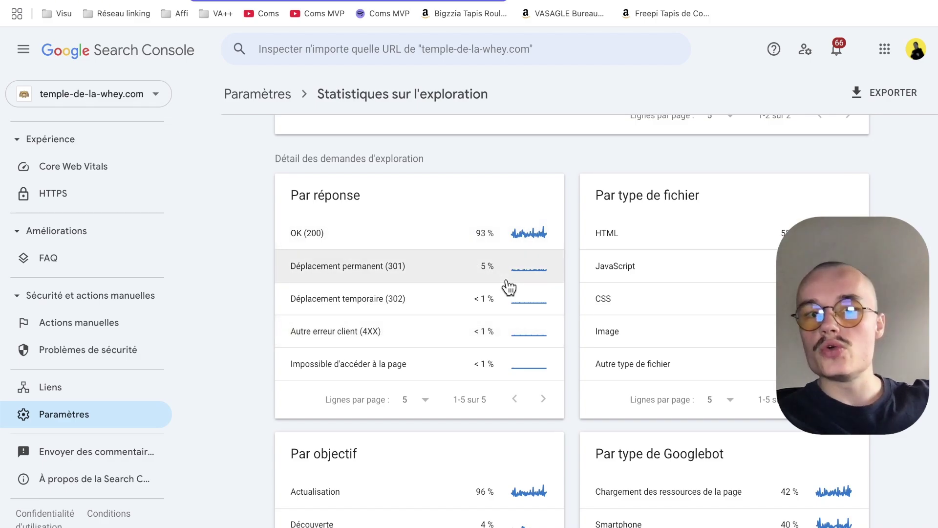
pyautogui.scroll(-2, 509, 288)
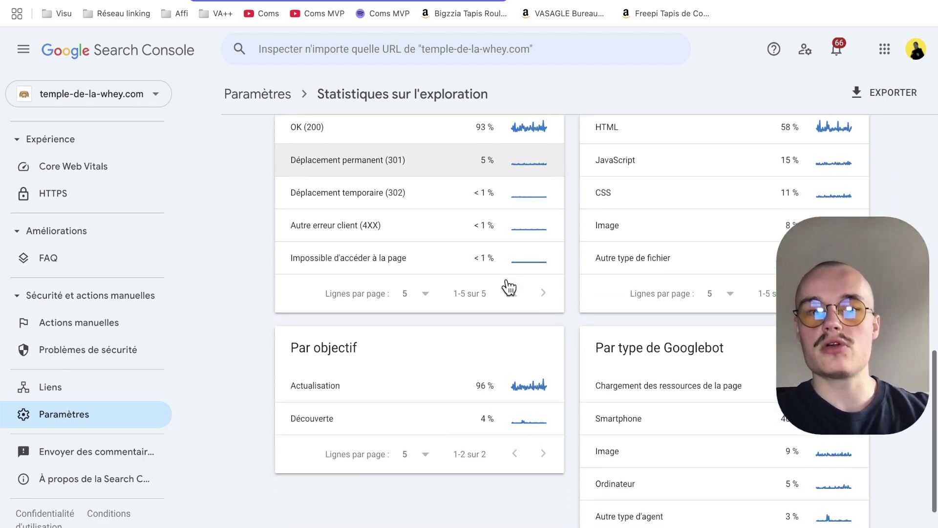
pyautogui.scroll(-1, 509, 287)
pyautogui.scroll(1, 508, 287)
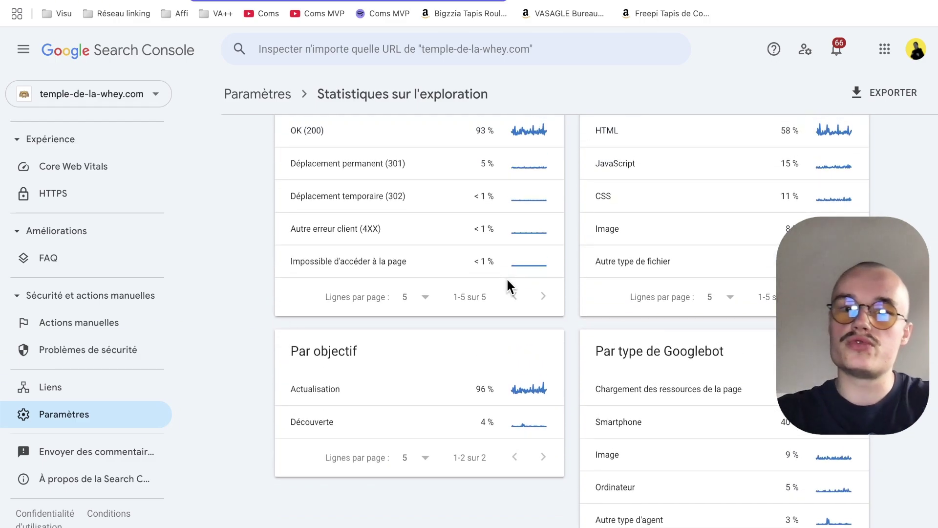
pyautogui.scroll(-2, 507, 281)
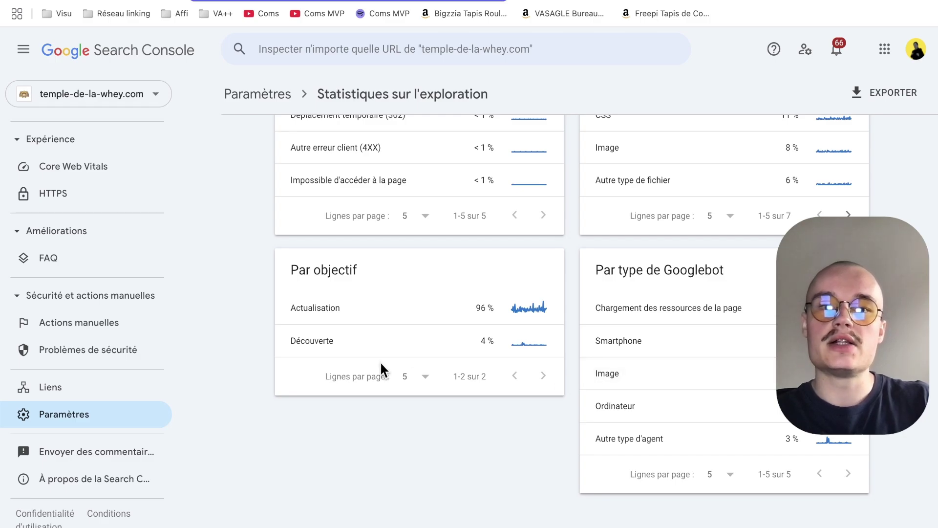
pyautogui.scroll(2, 381, 369)
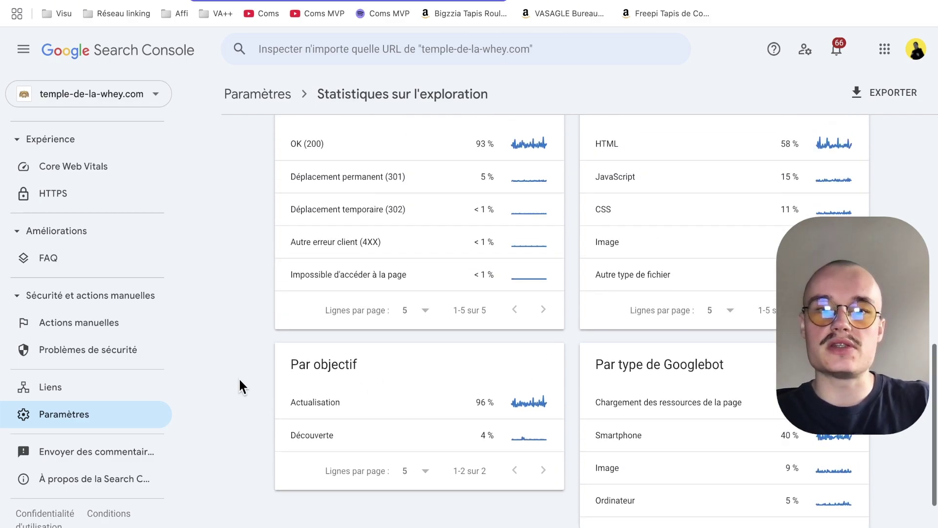
pyautogui.moveTo(268, 357); pyautogui.dragTo(386, 444)
pyautogui.click(250, 428)
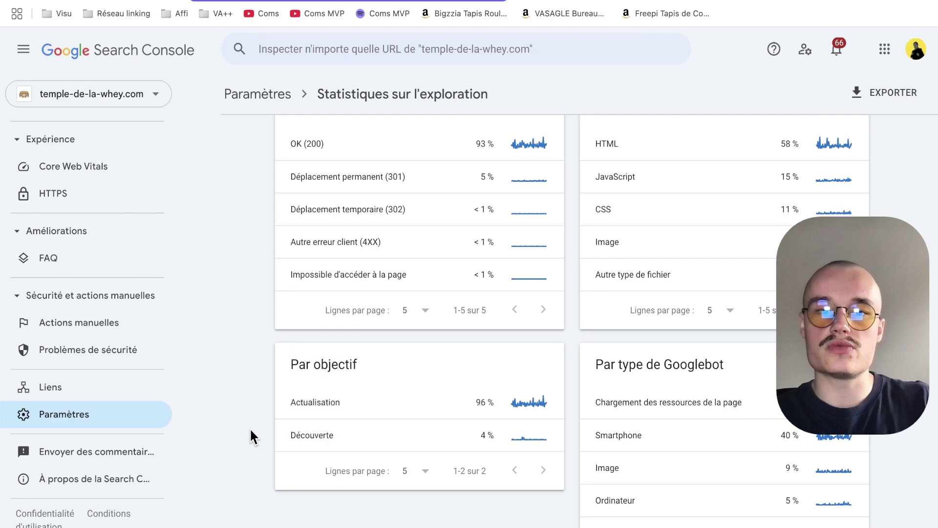
pyautogui.click(396, 437)
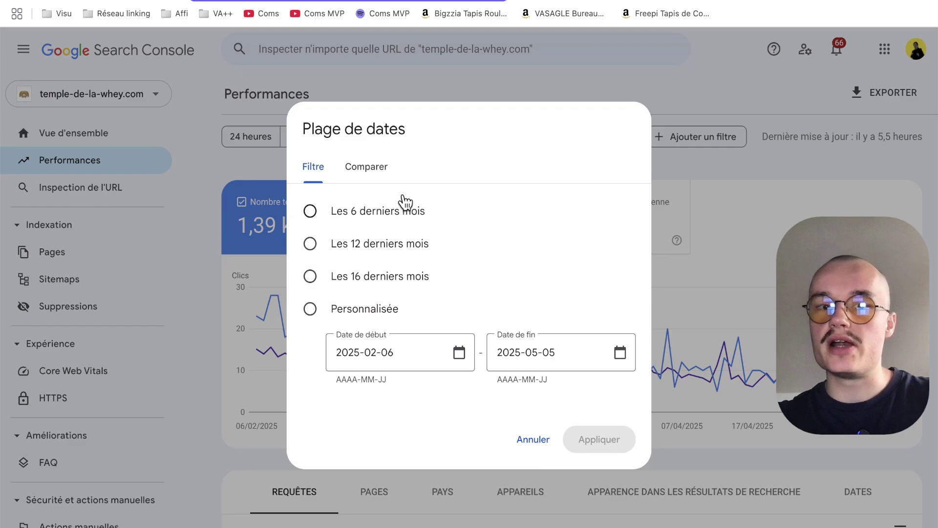
# - Show the "Les 16 derniers mois" filter and the 28-day comparison with the previous period in Plage de dates, and cancel without applying
pyautogui.click(335, 284)
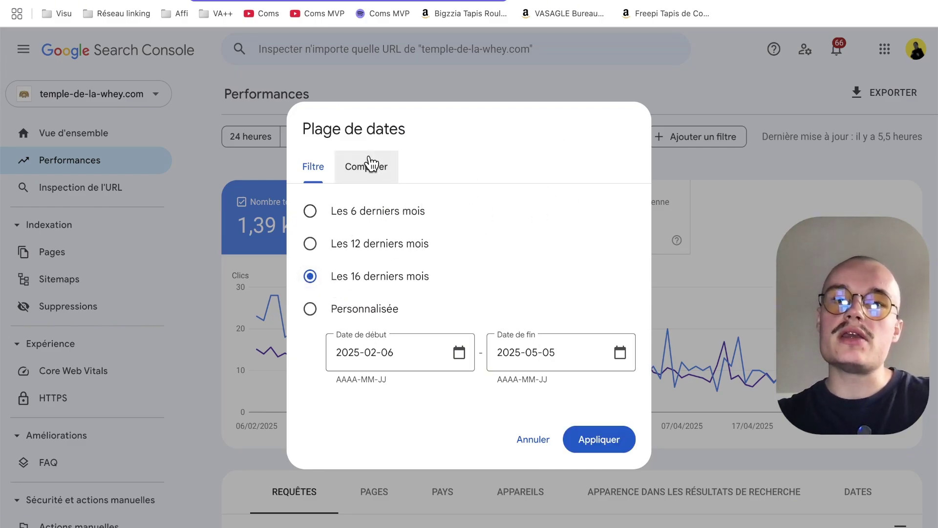
pyautogui.click(387, 177)
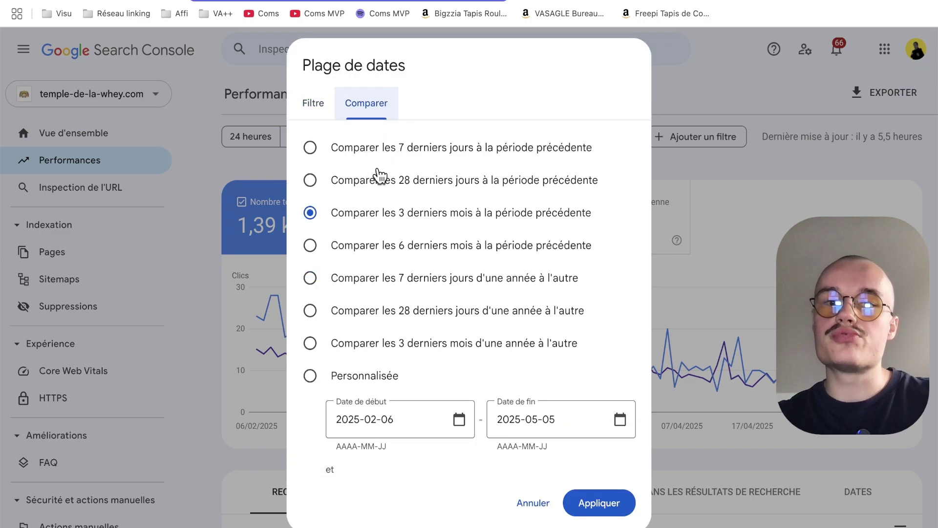
pyautogui.click(410, 188)
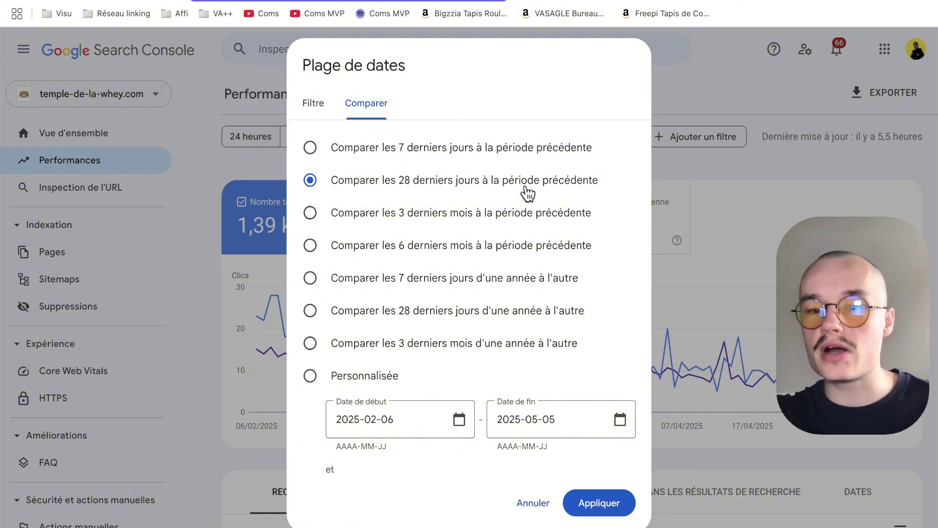
pyautogui.click(532, 503)
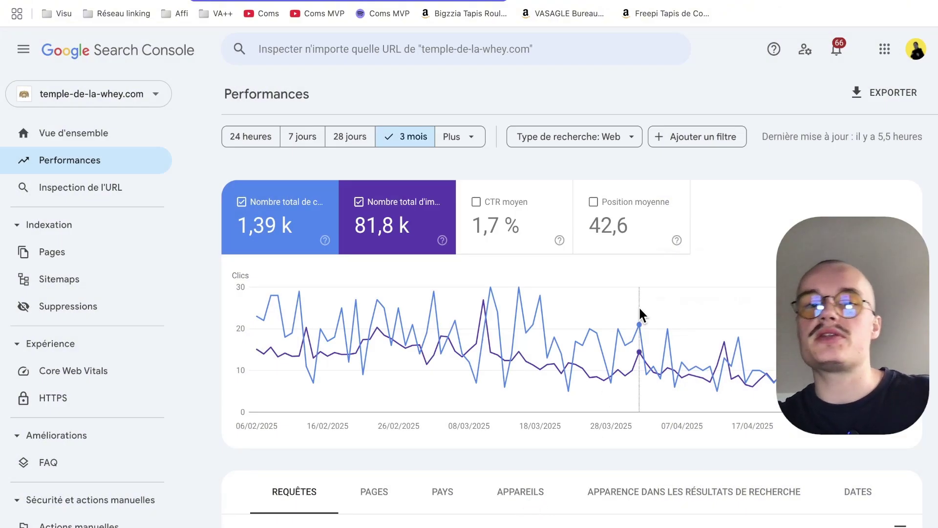
# - Display the Position moyenne metric on the Performances chart, examine its curve, and hide it again
pyautogui.moveTo(639, 306)
pyautogui.scroll(-1, 638, 306)
pyautogui.scroll(1, 638, 306)
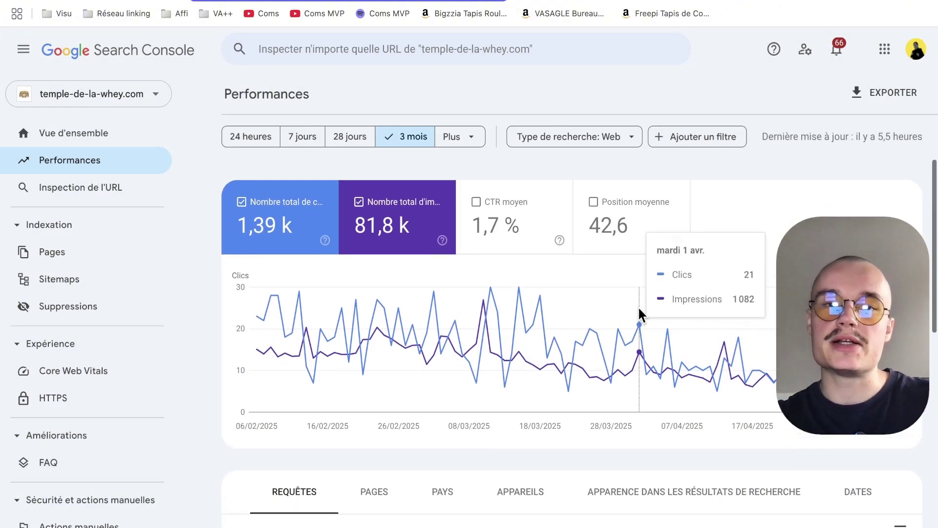
pyautogui.scroll(-2, 468, 165)
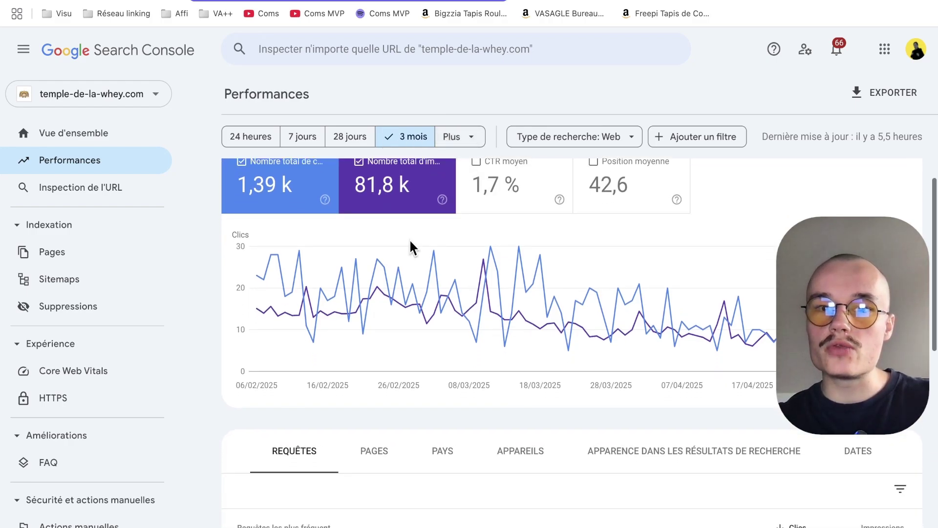
pyautogui.scroll(2, 726, 312)
pyautogui.click(601, 241)
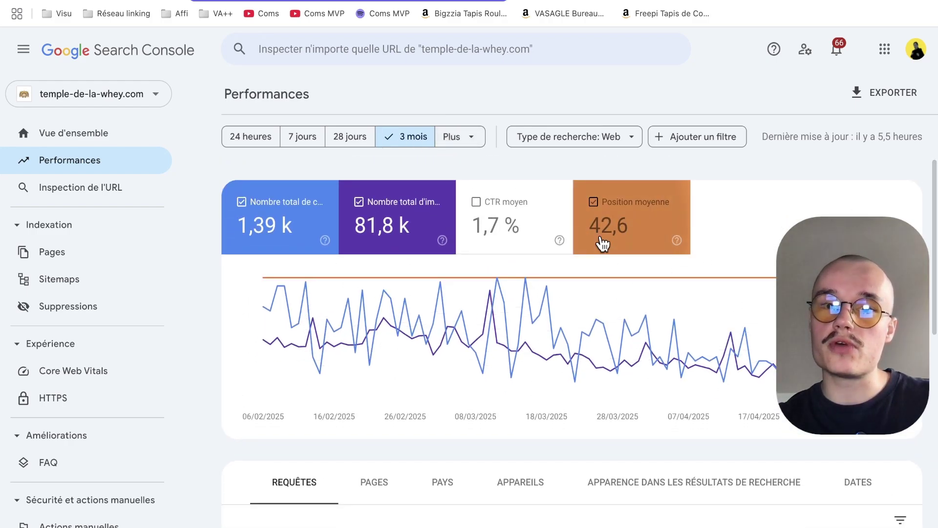
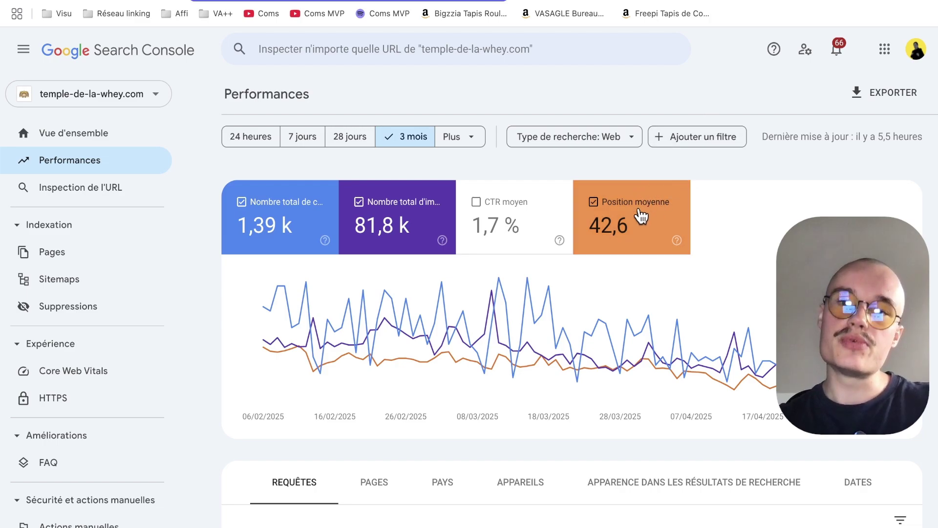
pyautogui.scroll(-1, 741, 259)
pyautogui.scroll(1, 741, 259)
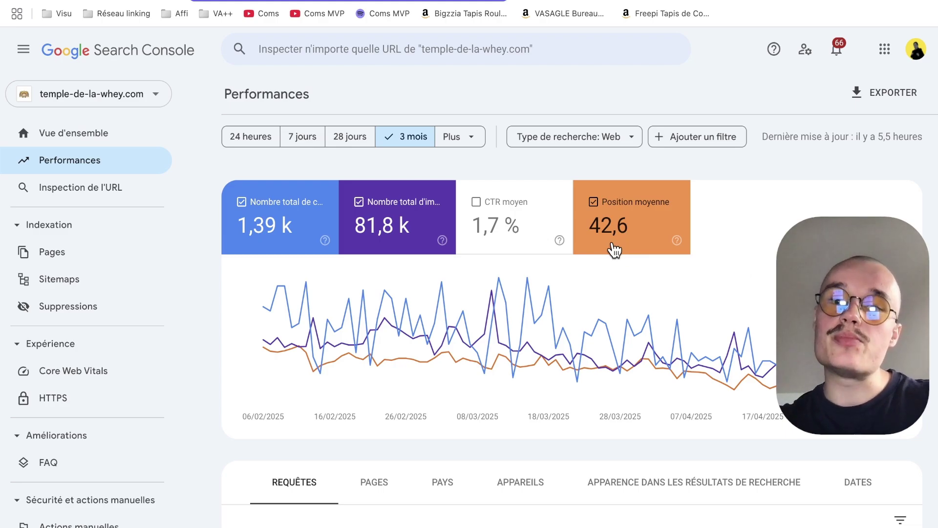
pyautogui.scroll(-2, 609, 237)
pyautogui.scroll(2, 609, 239)
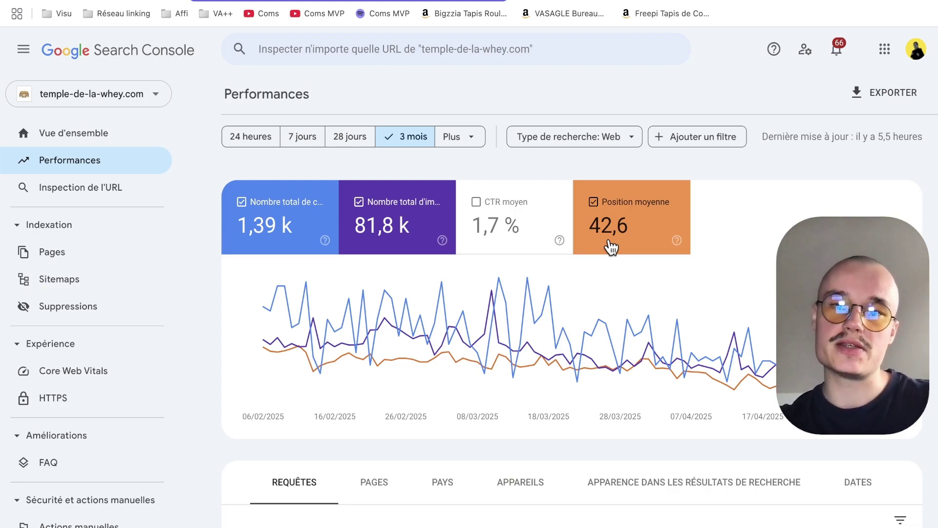
pyautogui.click(611, 247)
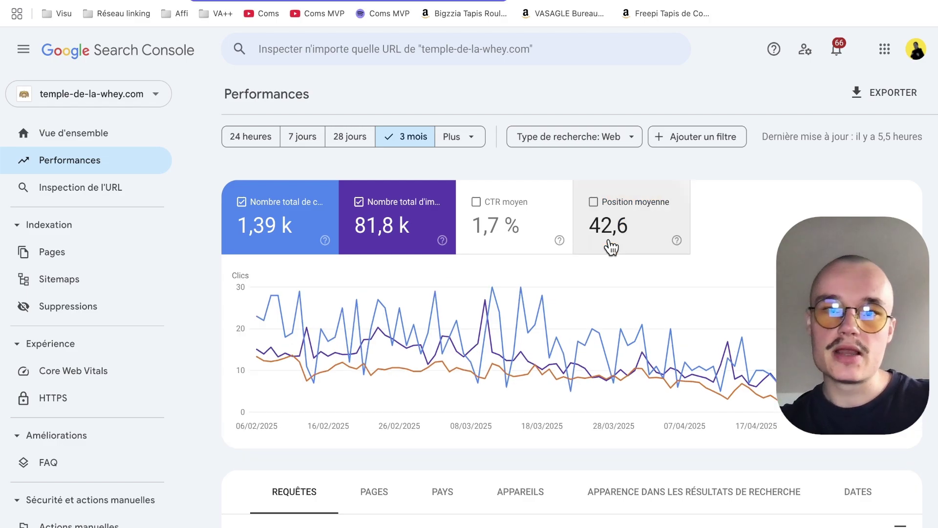
# - View the Performances data broken down by Requêtes, Pages and Pays
pyautogui.scroll(-3, 735, 238)
pyautogui.scroll(-3, 734, 236)
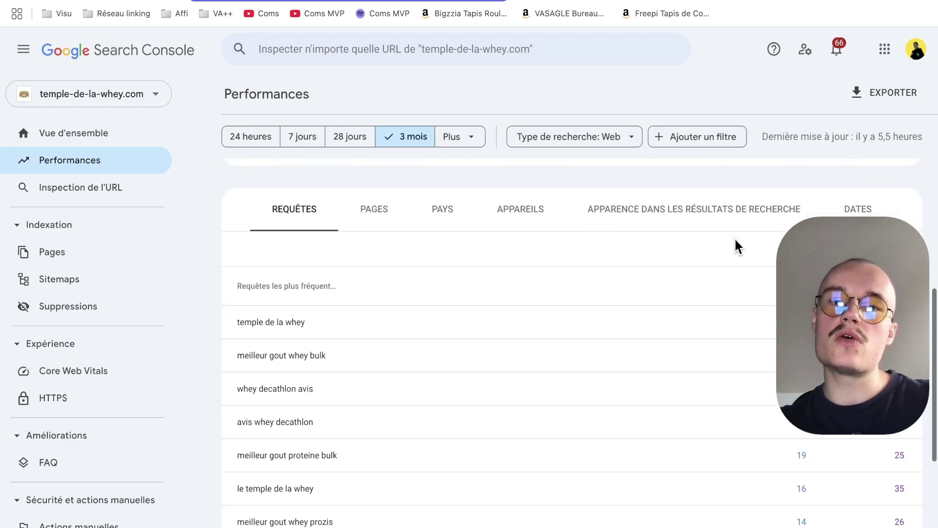
pyautogui.scroll(-1, 735, 239)
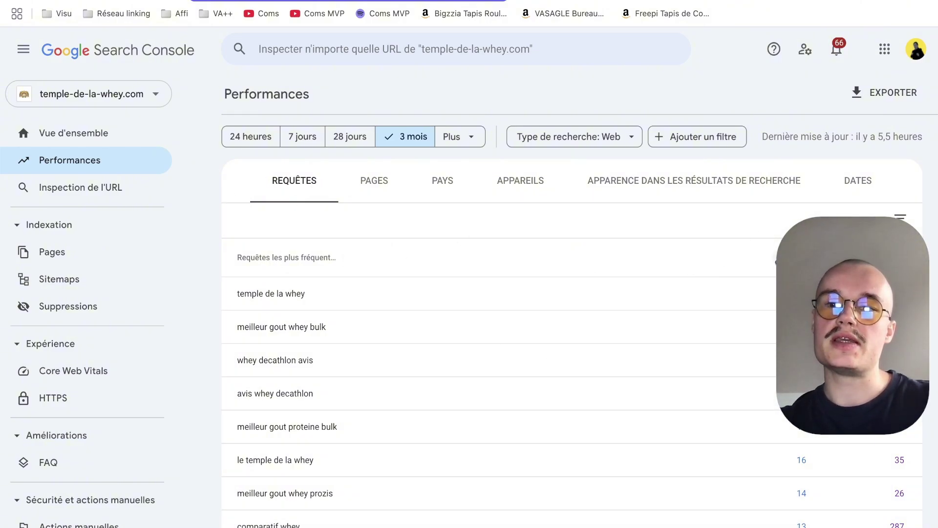
pyautogui.click(377, 189)
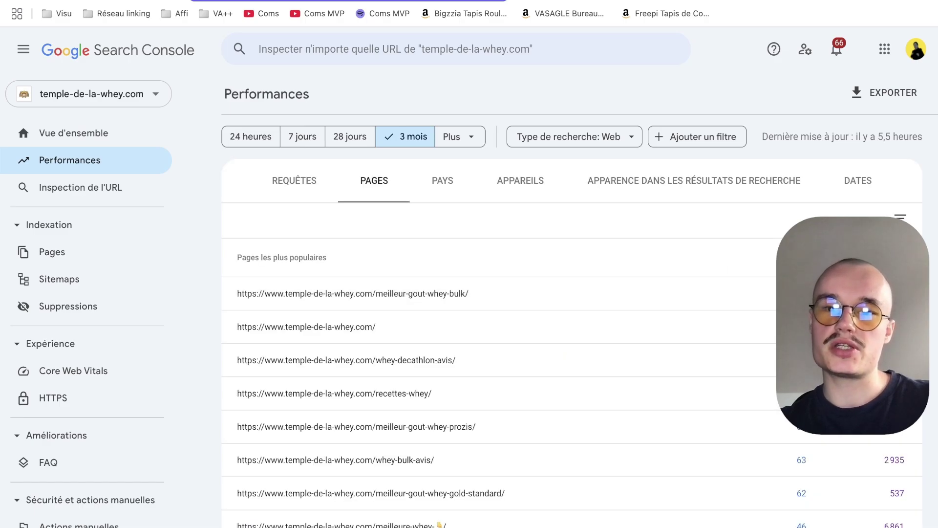
pyautogui.click(450, 185)
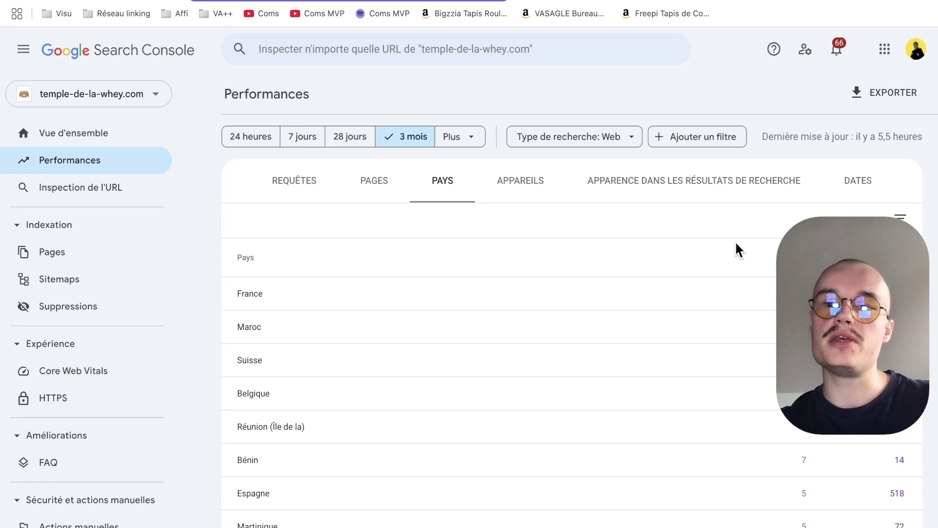
# - View the breakdowns by Appareils and by Apparence dans les résultats de recherche
pyautogui.click(543, 182)
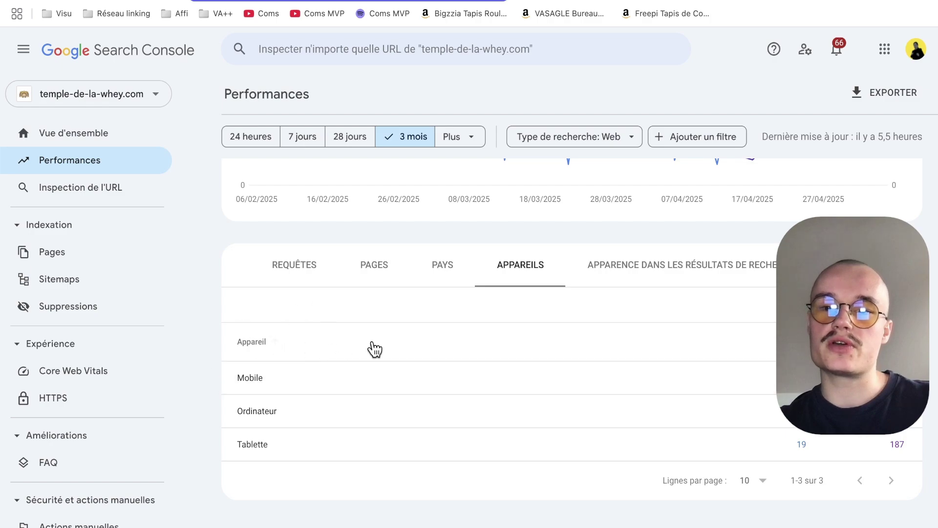
pyautogui.click(639, 266)
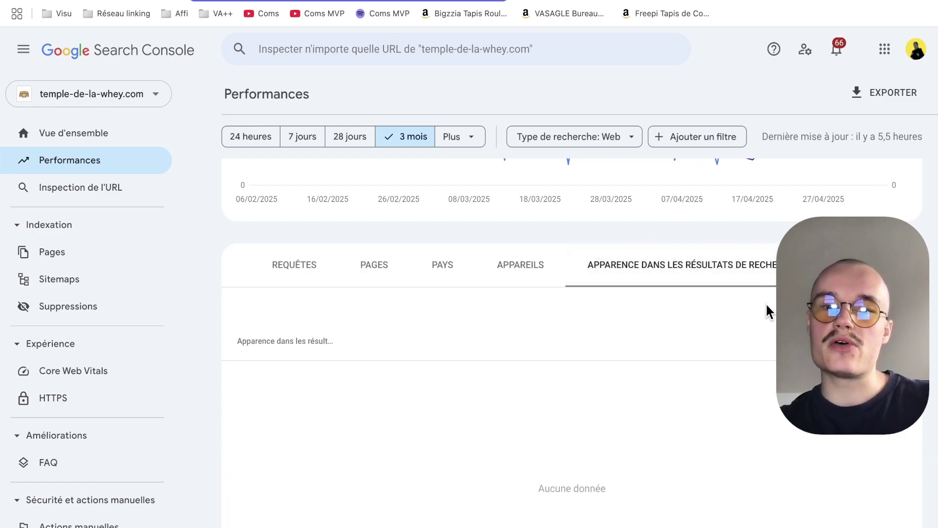
pyautogui.scroll(-1, 767, 306)
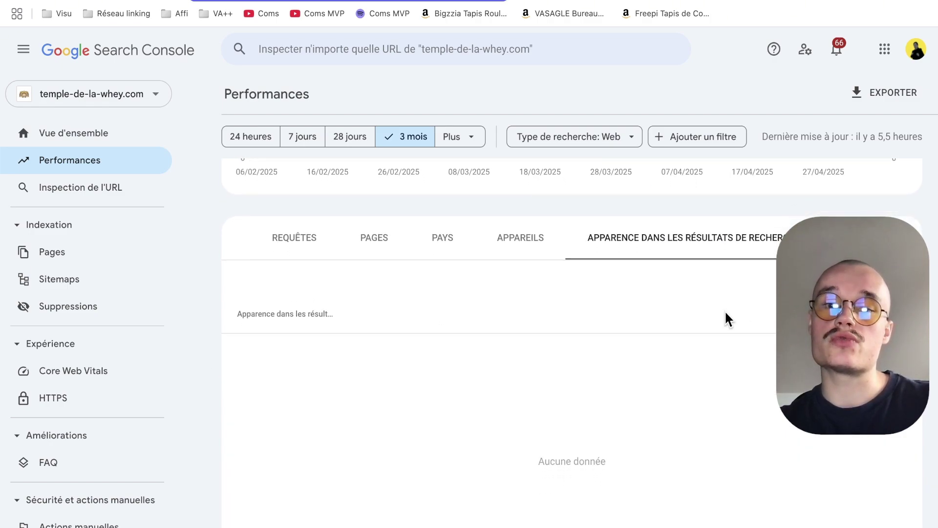
# - Show the breakdown by Dates, sort it by descending clicks, and highlight the entry 15 mars 2025
pyautogui.click(865, 237)
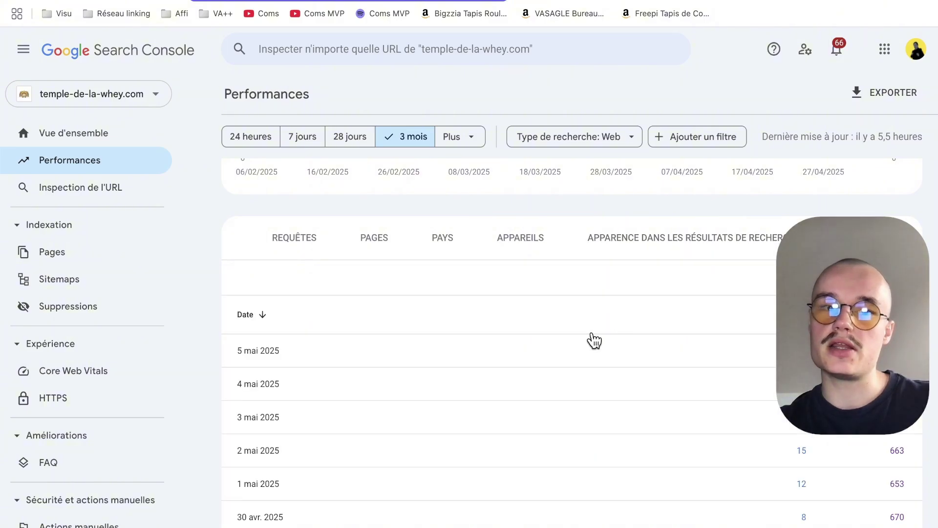
pyautogui.scroll(-1, 594, 341)
pyautogui.click(766, 296)
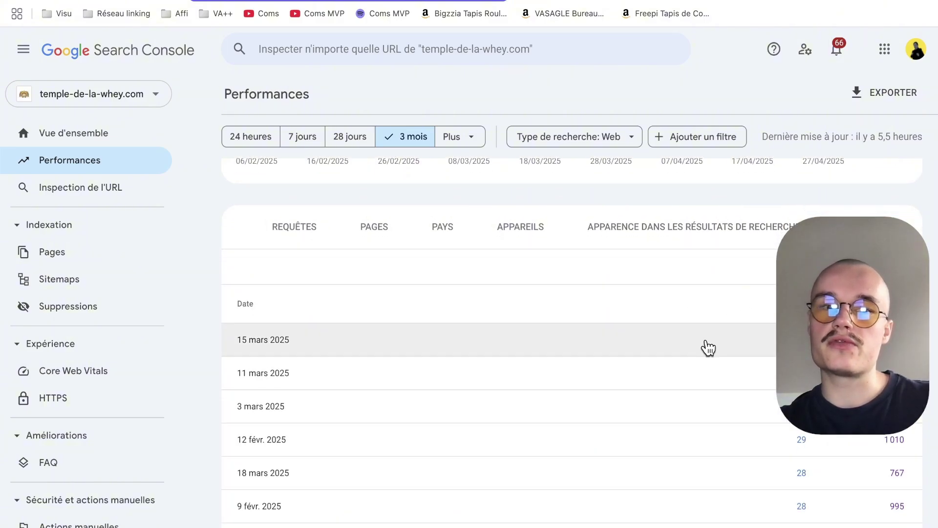
pyautogui.moveTo(222, 341); pyautogui.dragTo(453, 341)
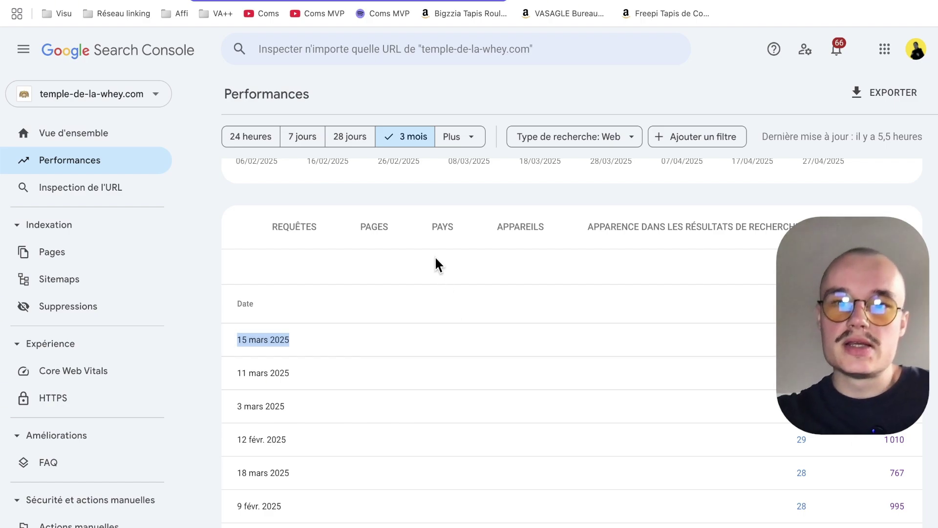
# - Return to the Requêtes breakdown, point out Pages, and go back to Requêtes
pyautogui.click(288, 240)
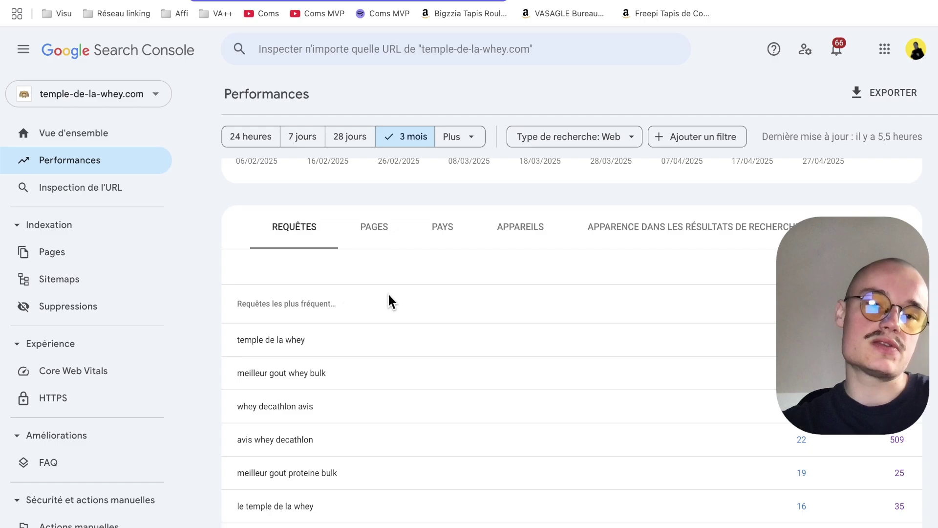
pyautogui.click(377, 243)
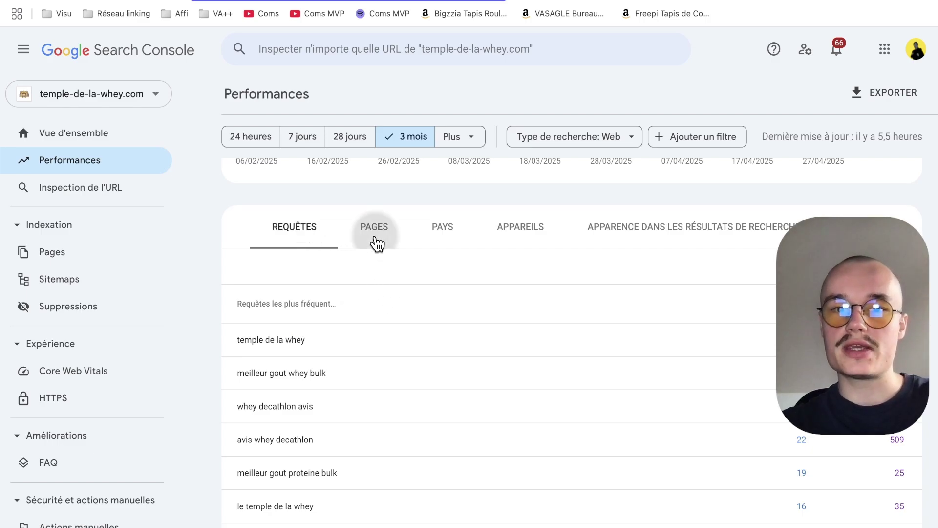
pyautogui.click(309, 241)
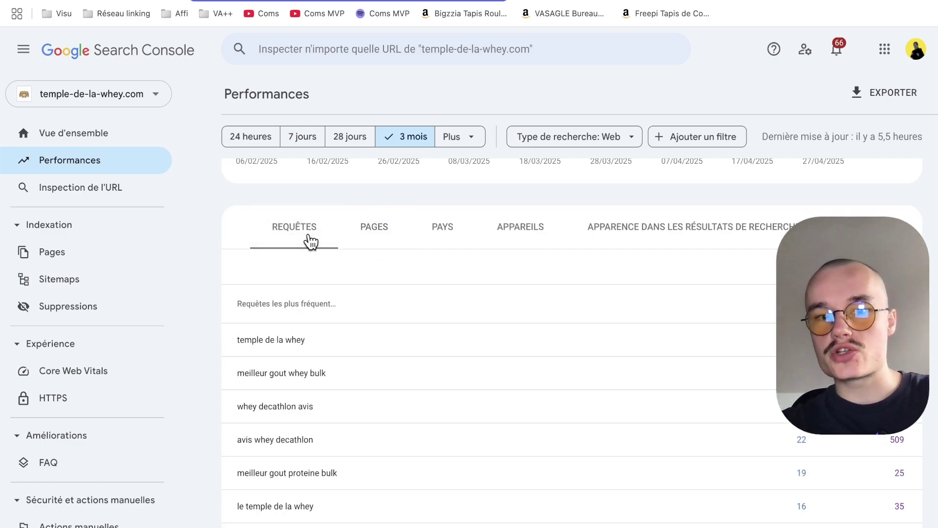
# - Show the Pages breakdown, look through the most popular URLs, and return to the Requêtes breakdown
pyautogui.click(364, 243)
pyautogui.scroll(5, 364, 244)
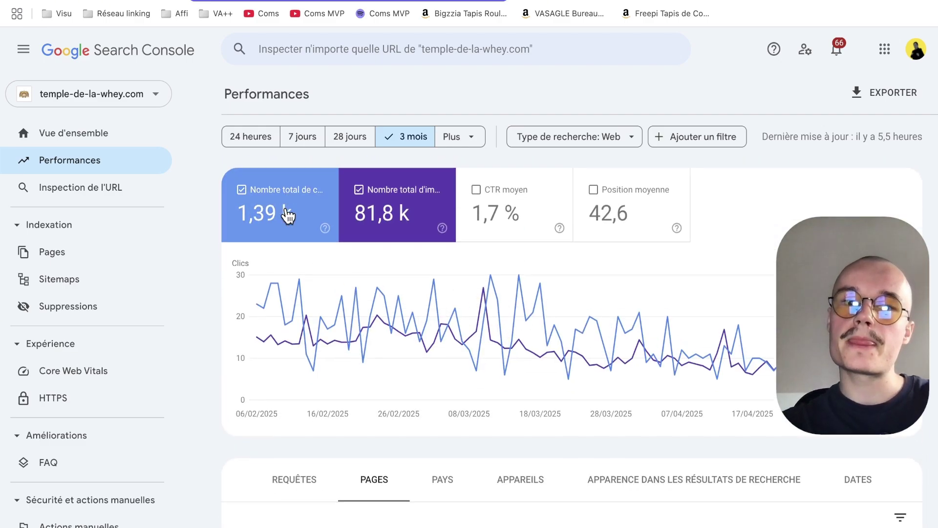
pyautogui.scroll(-2, 352, 269)
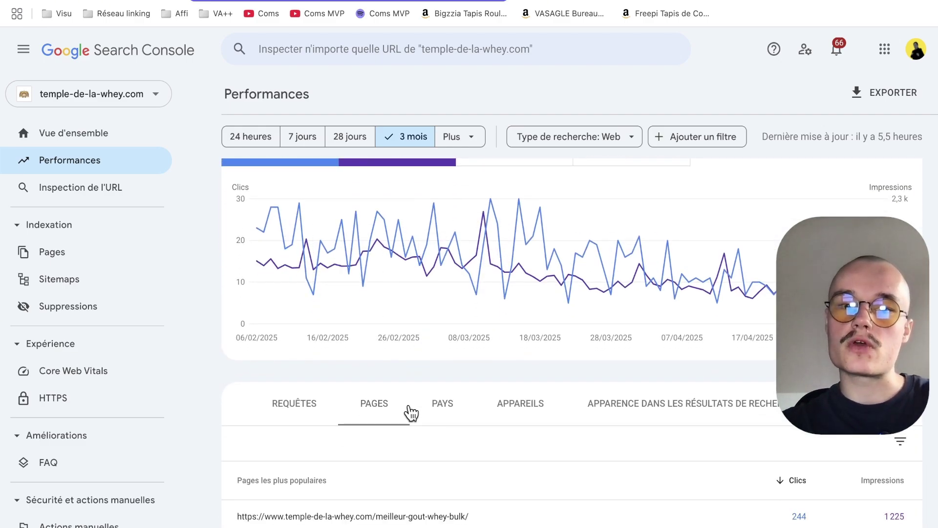
pyautogui.scroll(-7, 410, 413)
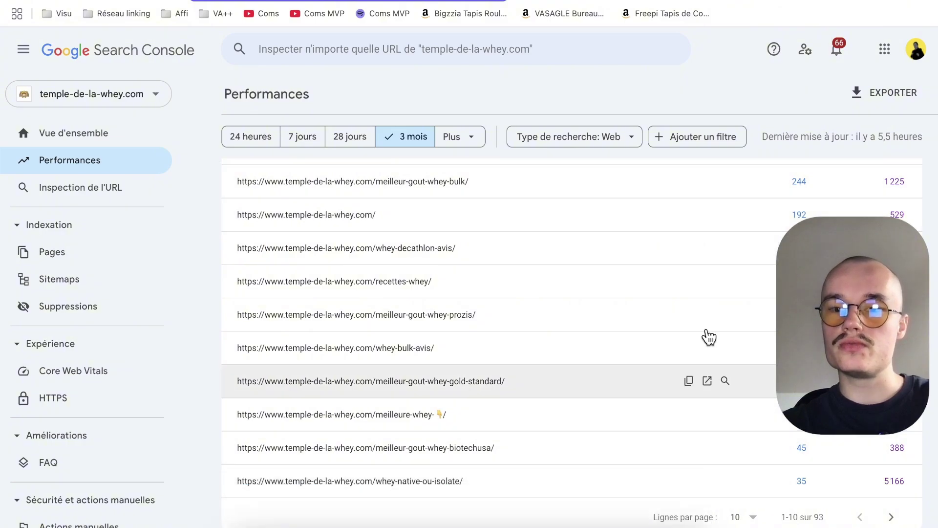
pyautogui.scroll(7, 545, 384)
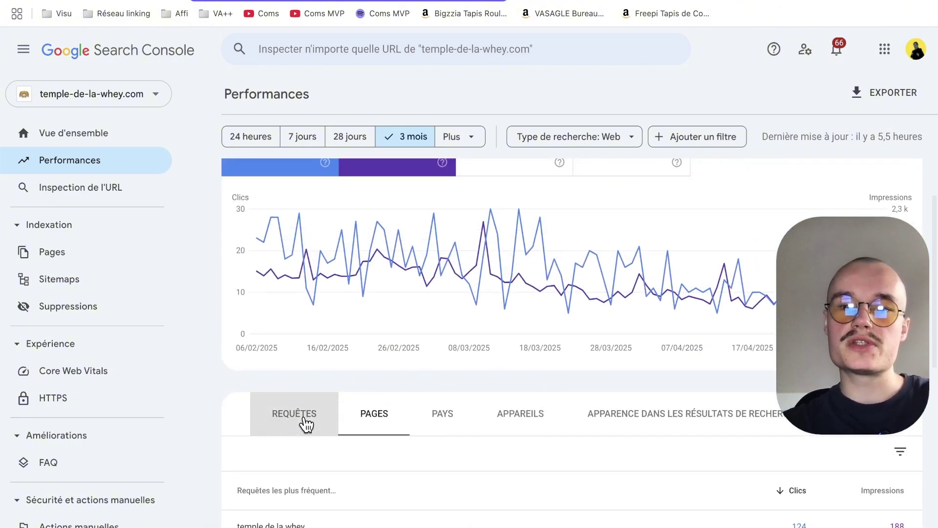
# - Look through the most frequent queries in the Requêtes breakdown together with the clicks and impressions chart
pyautogui.scroll(2, 574, 401)
pyautogui.scroll(-8, 573, 401)
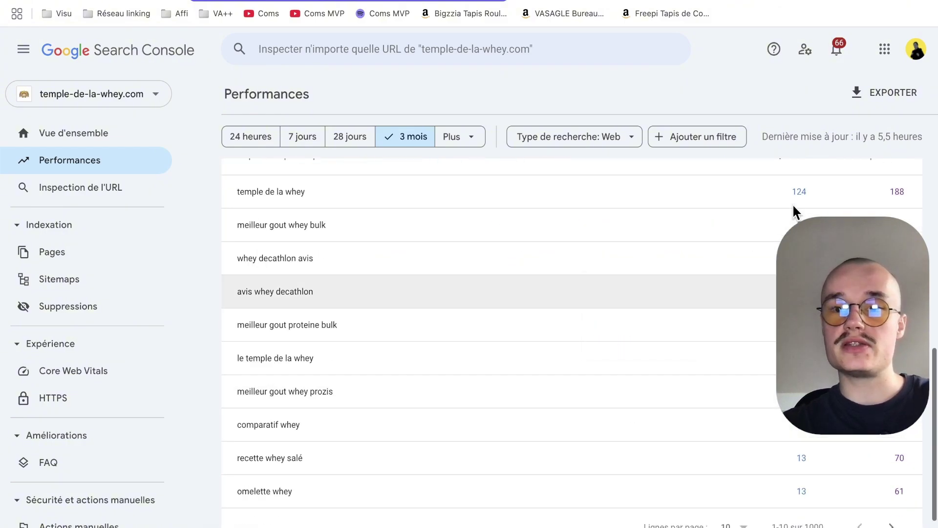
pyautogui.scroll(5, 518, 333)
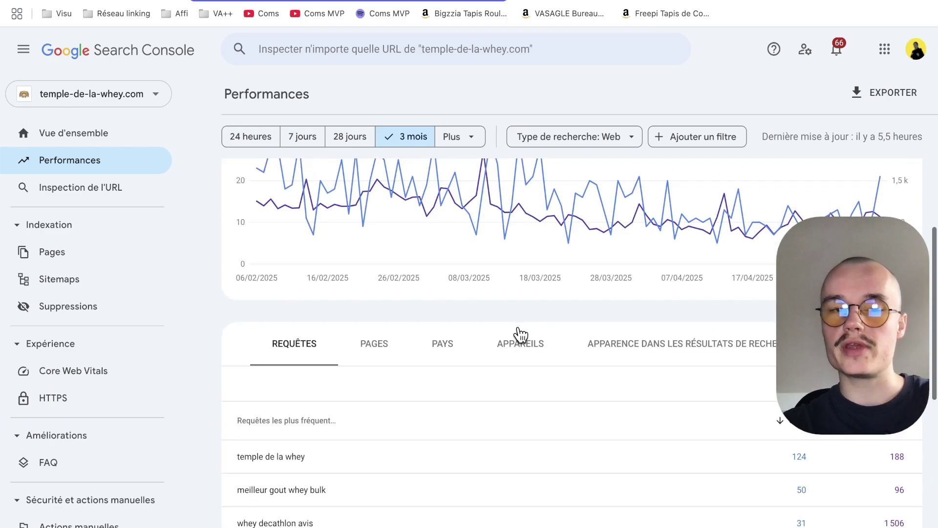
pyautogui.scroll(3, 519, 333)
pyautogui.scroll(-4, 518, 331)
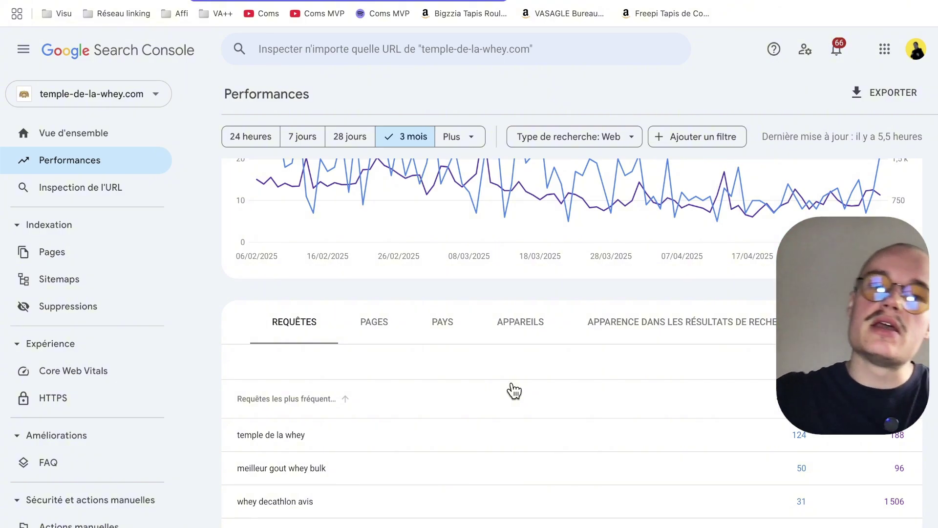
pyautogui.scroll(-3, 823, 434)
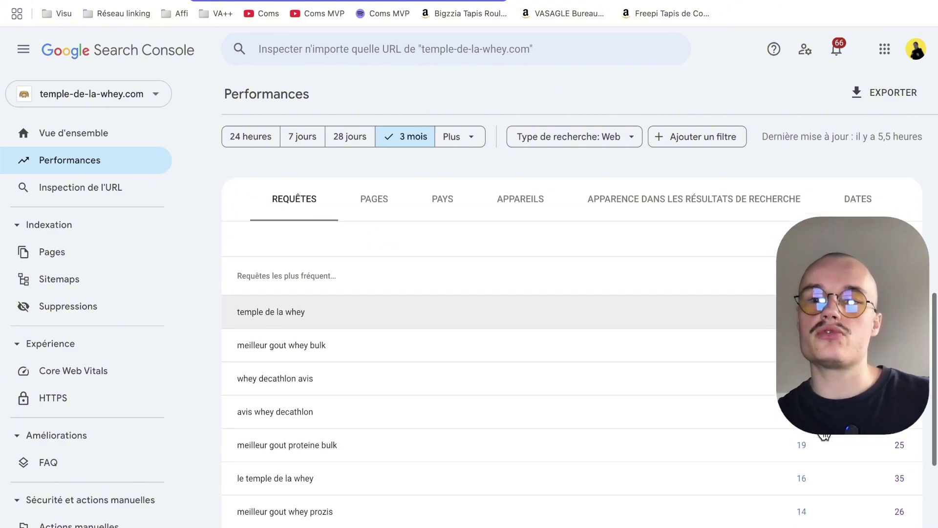
pyautogui.scroll(6, 740, 337)
pyautogui.scroll(-2, 490, 281)
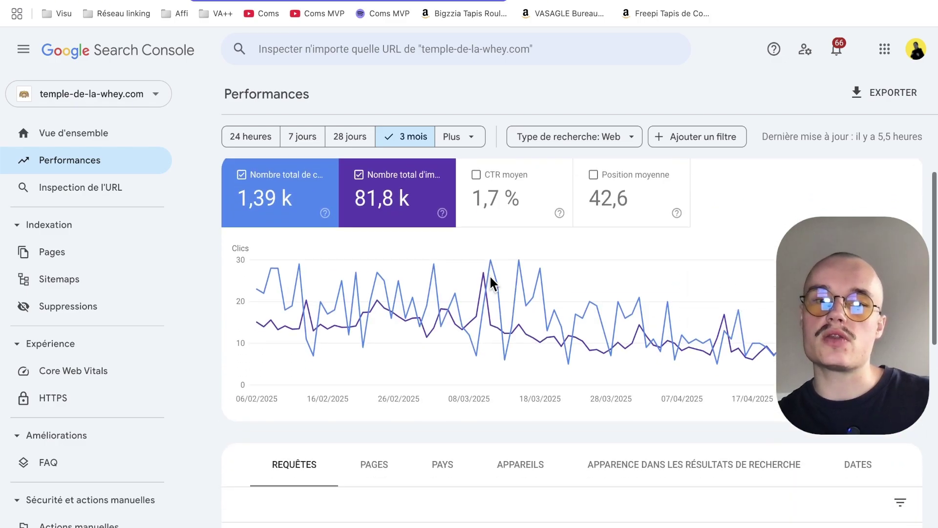
# - Alternate between the Pages and Requêtes breakdowns to compare them, ending on Requêtes
pyautogui.click(371, 409)
pyautogui.click(289, 423)
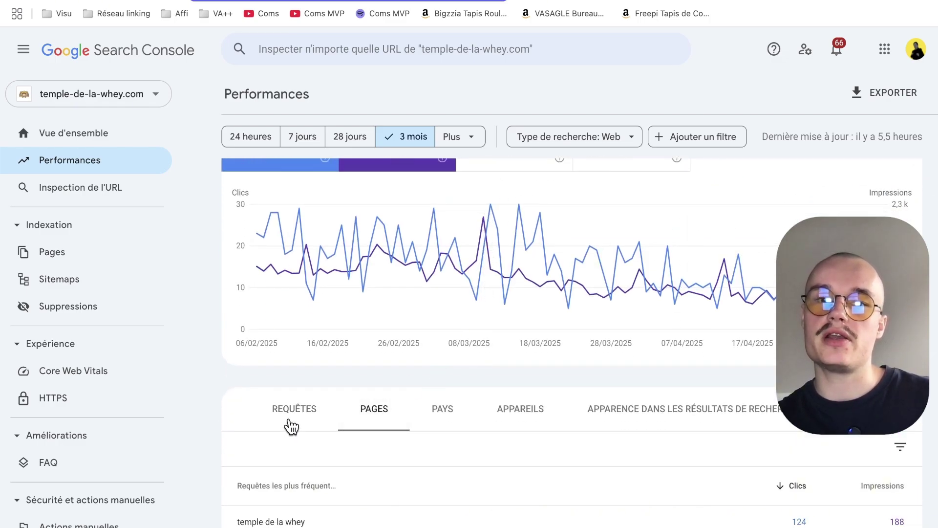
pyautogui.scroll(2, 474, 402)
pyautogui.scroll(-6, 473, 402)
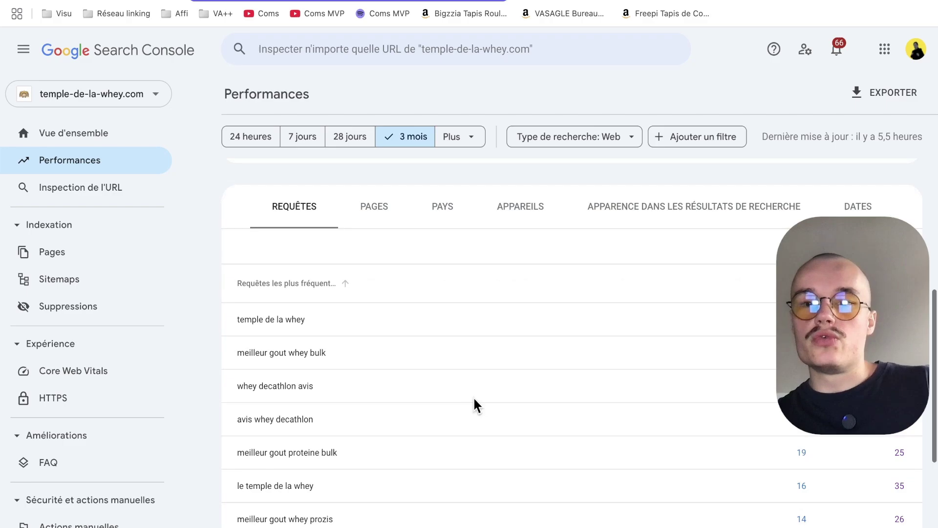
pyautogui.click(388, 215)
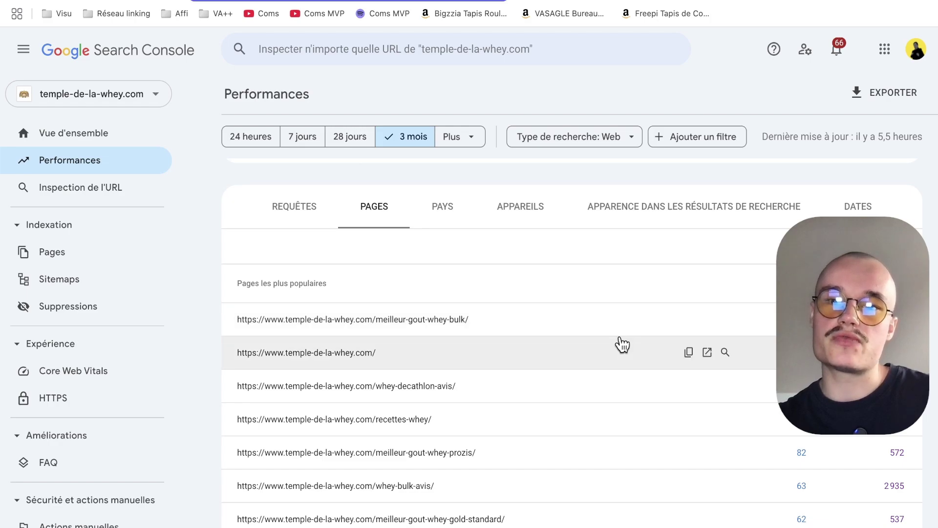
pyautogui.click(304, 205)
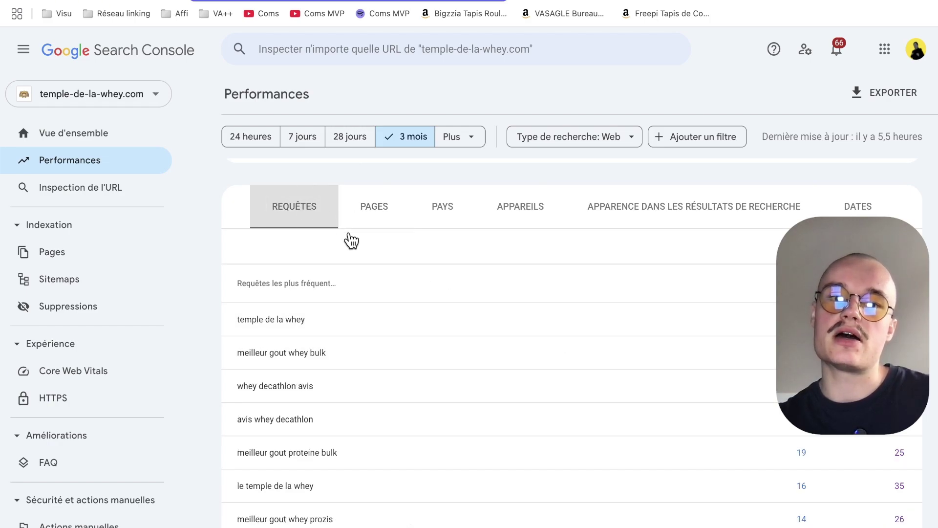
# - From the Pages breakdown, filter the report to the meilleur-gout-whey-bulk page and review the queries it ranks for
pyautogui.click(375, 217)
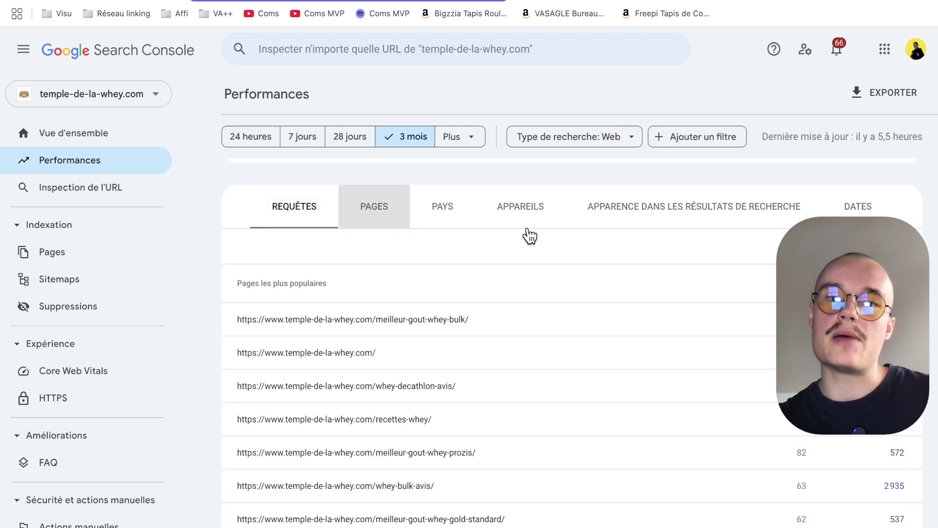
pyautogui.click(367, 323)
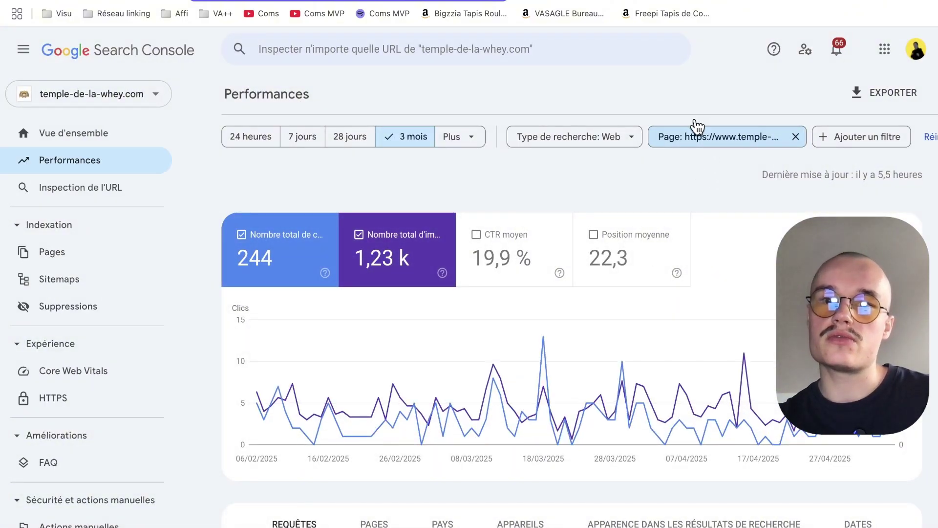
pyautogui.scroll(-2, 518, 294)
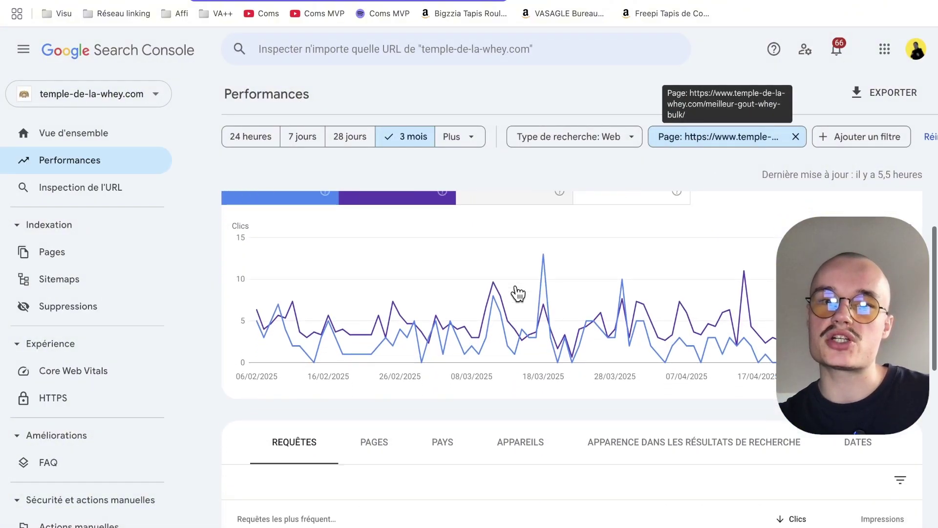
pyautogui.scroll(-5, 413, 365)
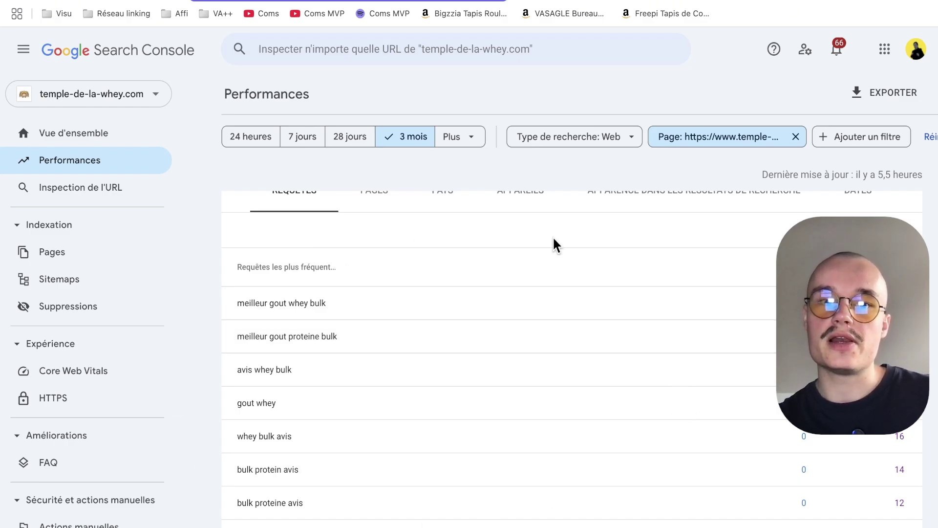
# - Set the date range to Les 16 derniers mois for the filtered page and inspect its clicks and impressions chart
pyautogui.scroll(6, 497, 410)
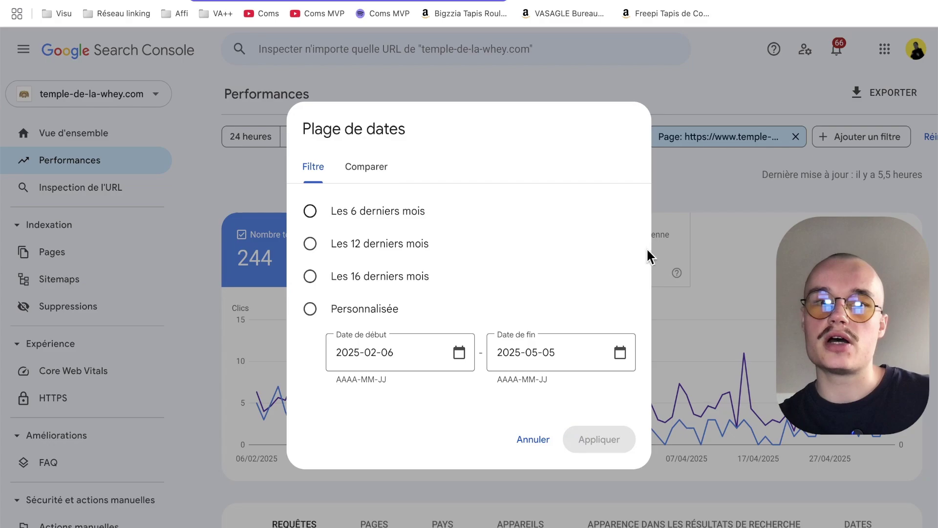
pyautogui.click(421, 277)
pyautogui.click(601, 440)
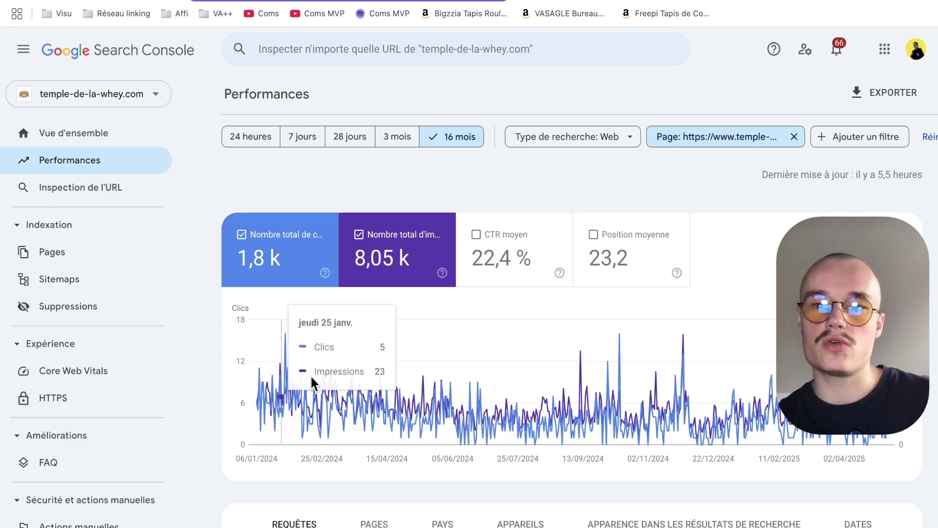
pyautogui.scroll(-1, 424, 369)
pyautogui.scroll(1, 424, 369)
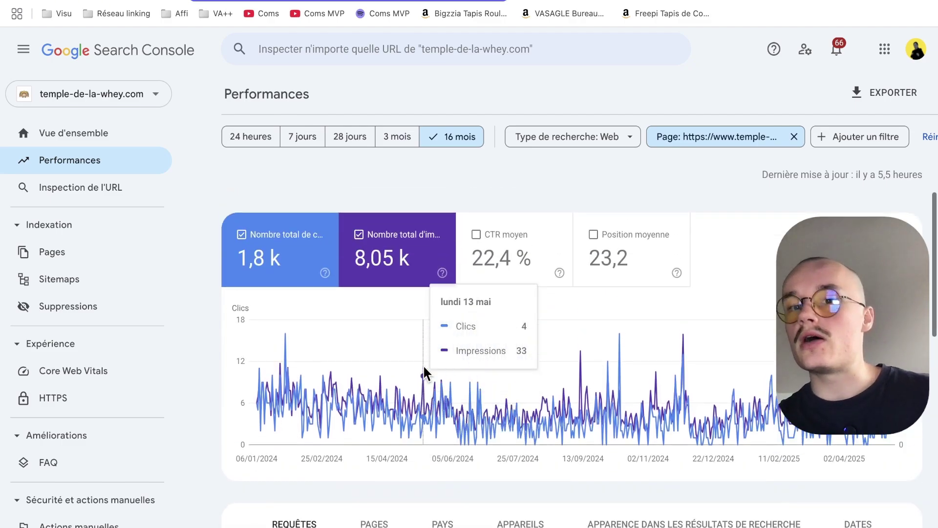
# - Clear the page filter and limit the 3-month report to queries containing "bulk"
pyautogui.click(793, 137)
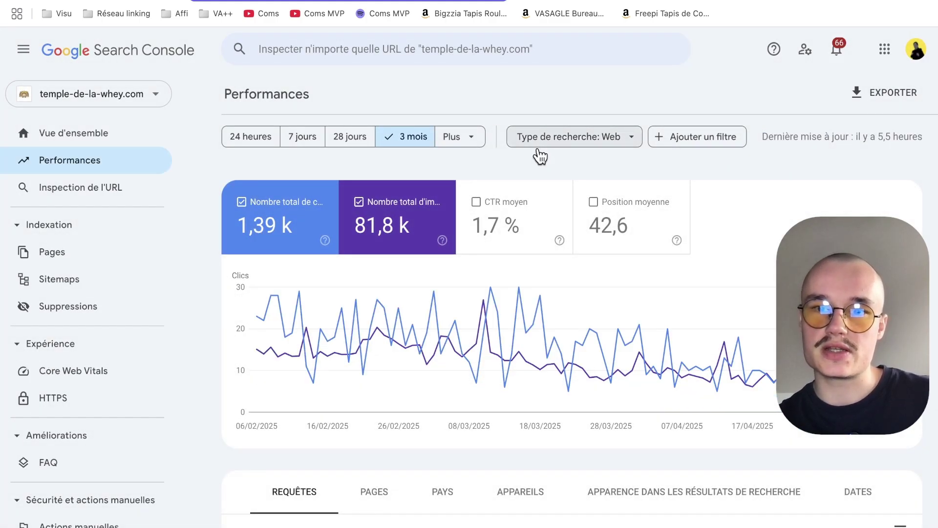
pyautogui.click(696, 150)
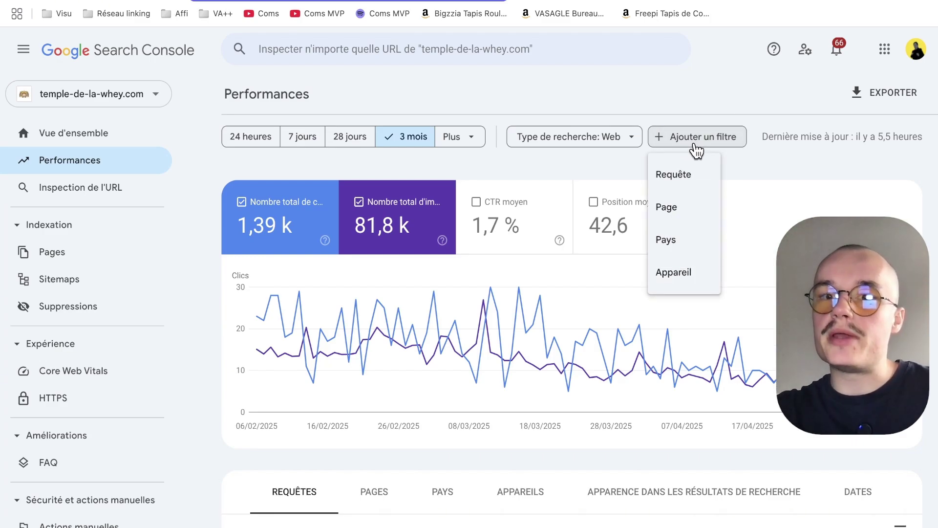
pyautogui.click(681, 179)
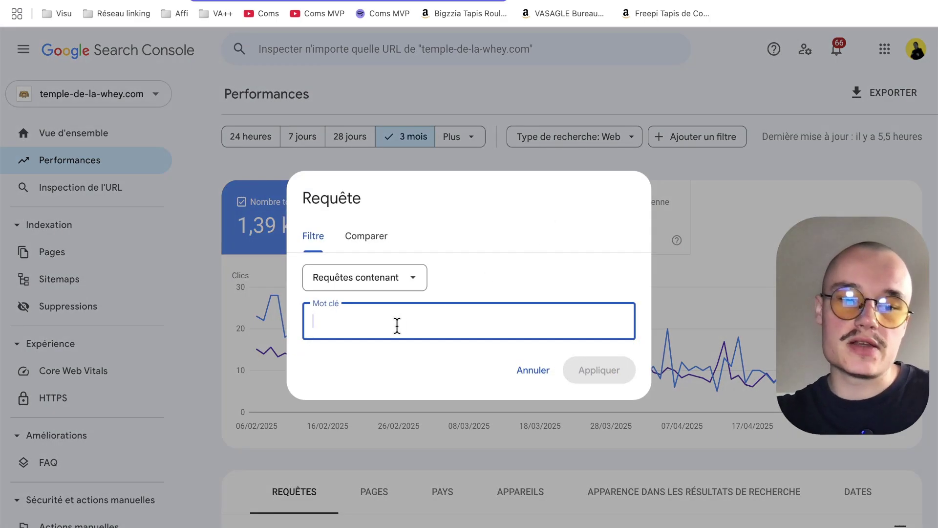
pyautogui.write('w')
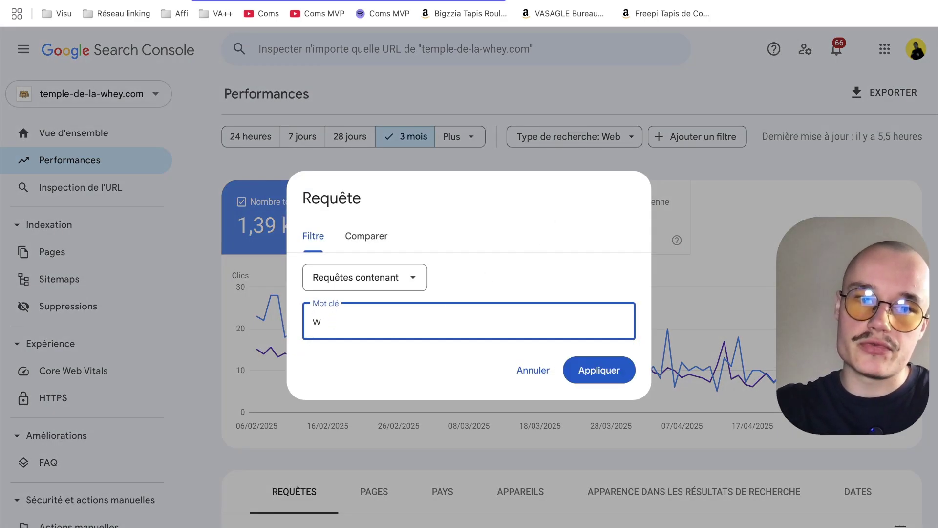
pyautogui.press('BackSpace')
pyautogui.write('bulk')
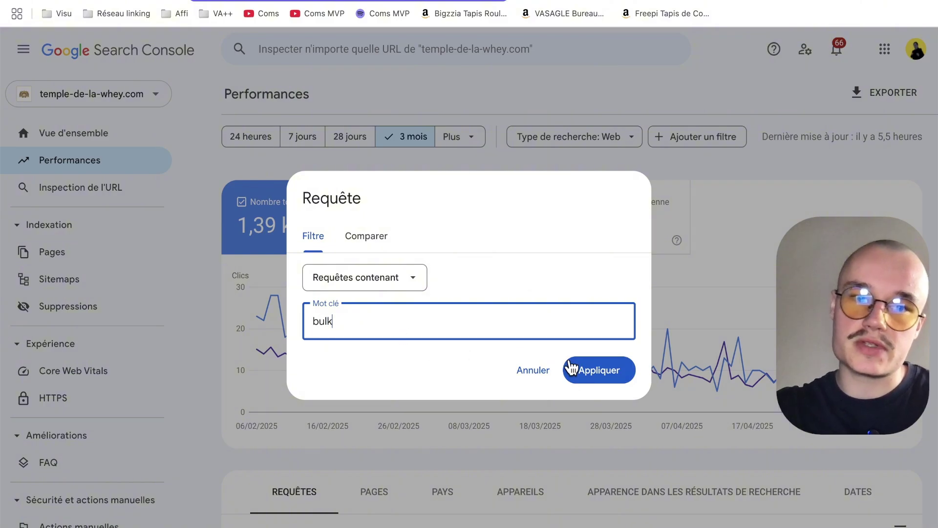
pyautogui.click(610, 370)
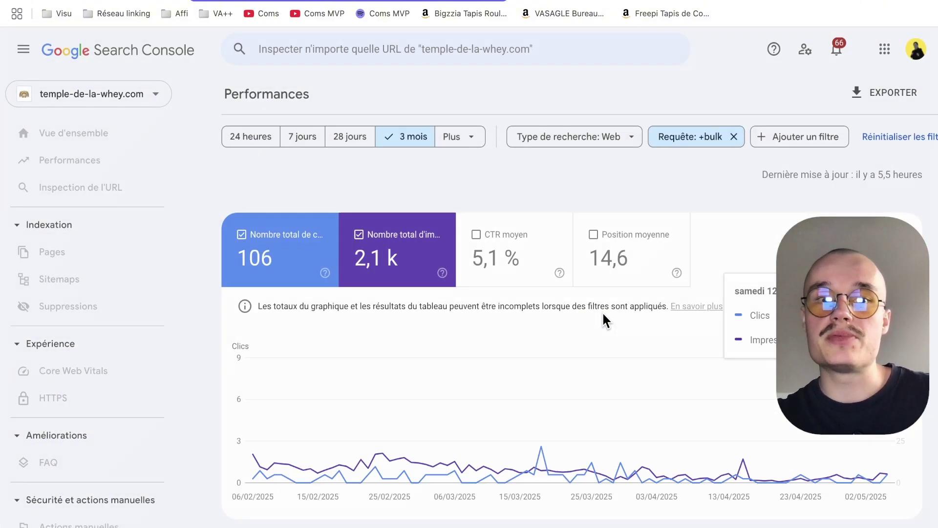
# - Review the queries containing "bulk", then the pages that appear for them
pyautogui.scroll(-5, 603, 314)
pyautogui.scroll(-2, 603, 316)
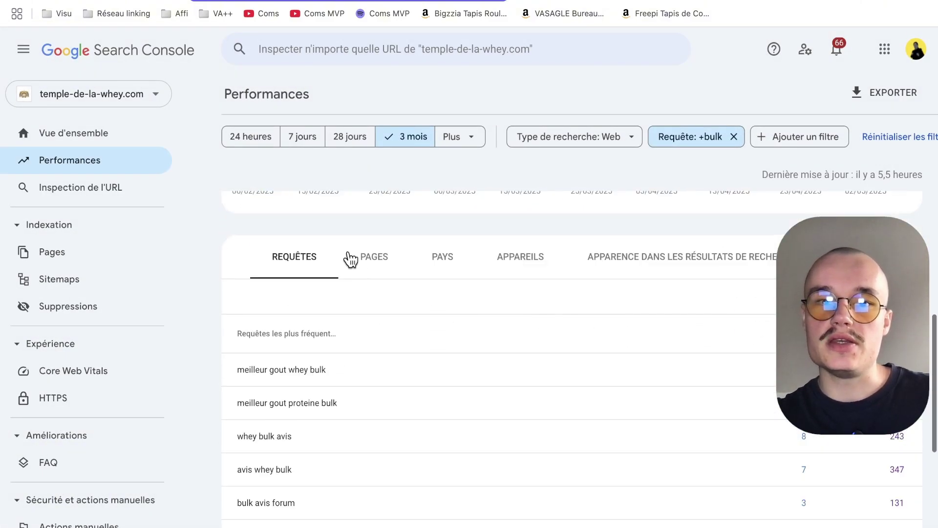
pyautogui.click(356, 258)
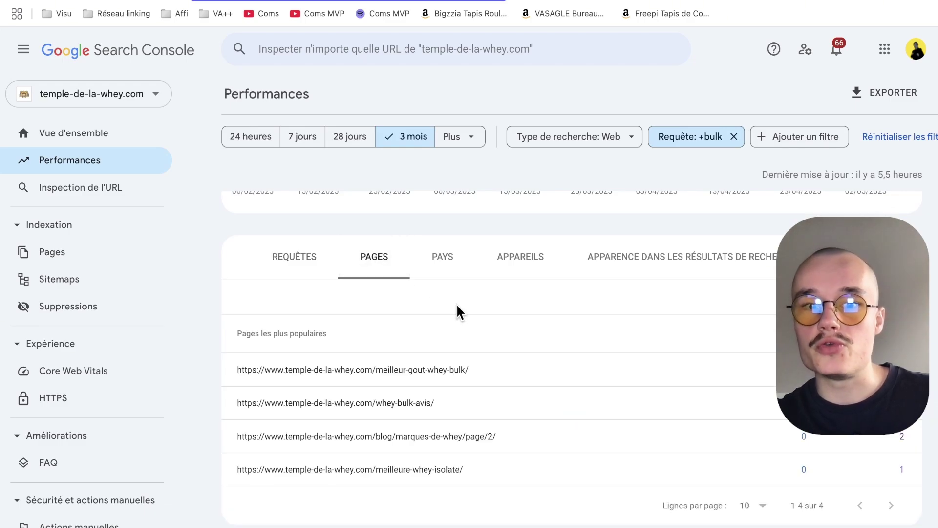
pyautogui.scroll(-1, 456, 313)
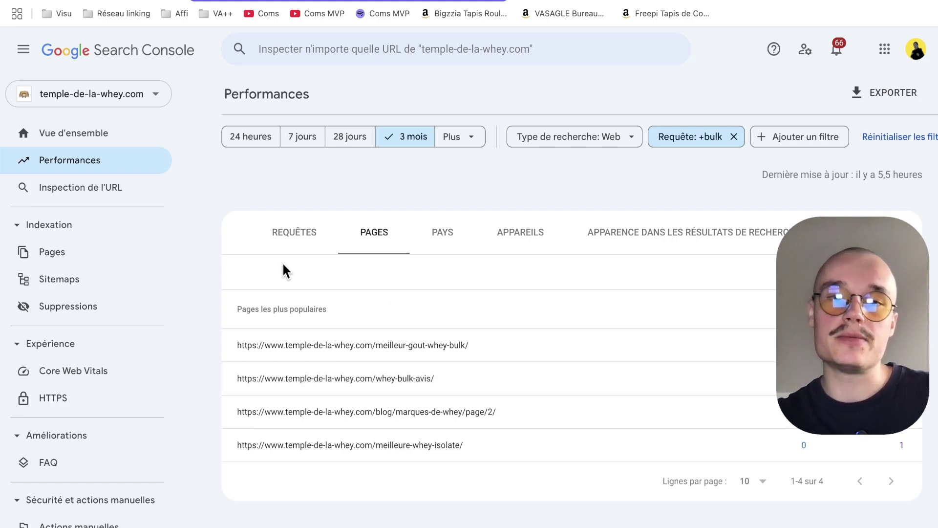
# - Remove the "bulk" query filter to show the Performances data for the whole site
pyautogui.scroll(6, 283, 268)
pyautogui.click(733, 137)
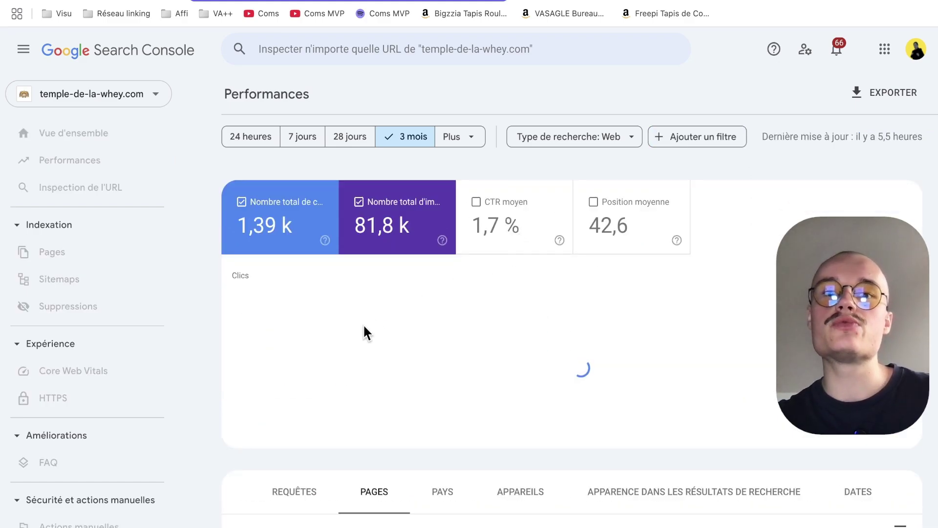
pyautogui.scroll(-2, 529, 296)
pyautogui.scroll(2, 530, 295)
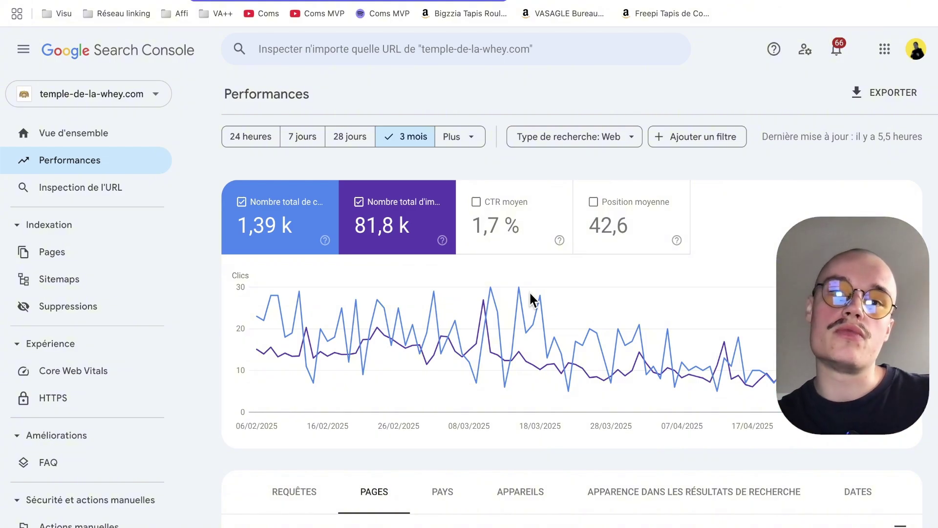
pyautogui.click(471, 139)
pyautogui.click(709, 219)
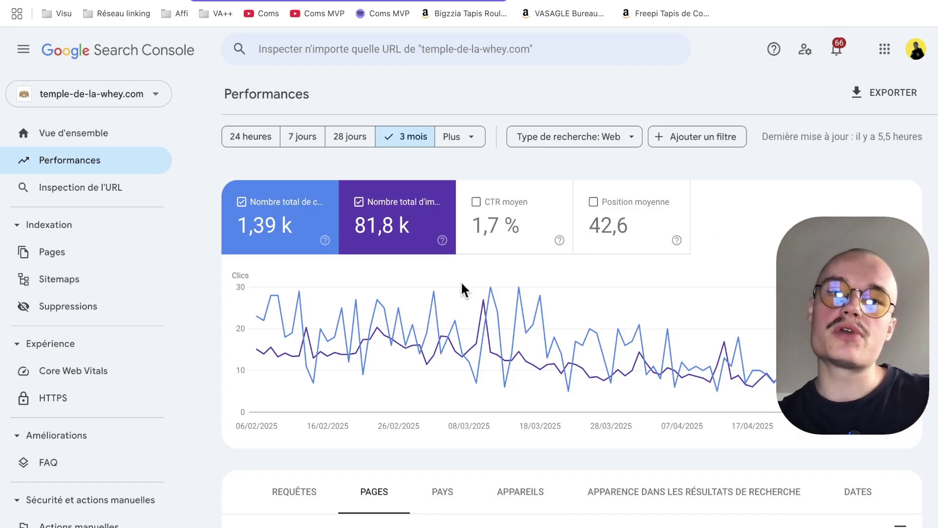
pyautogui.scroll(-1, 460, 280)
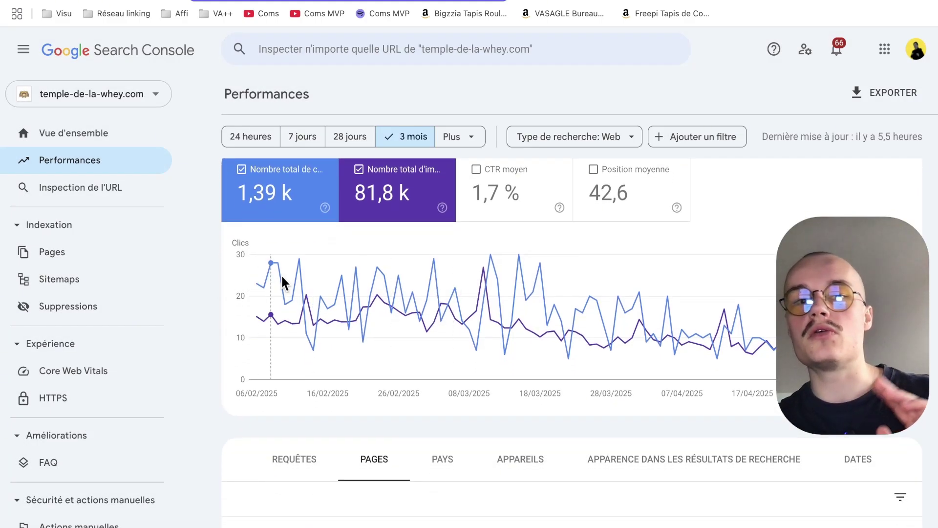
pyautogui.scroll(1, 365, 285)
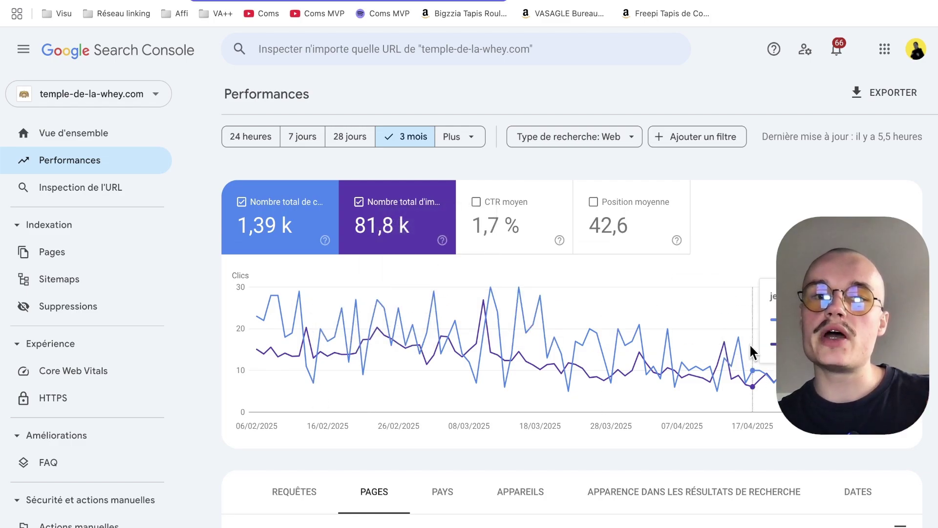
# - Set the report's date range to Les 16 derniers mois for the whole site
pyautogui.click(465, 139)
pyautogui.click(370, 287)
pyautogui.press('Return')
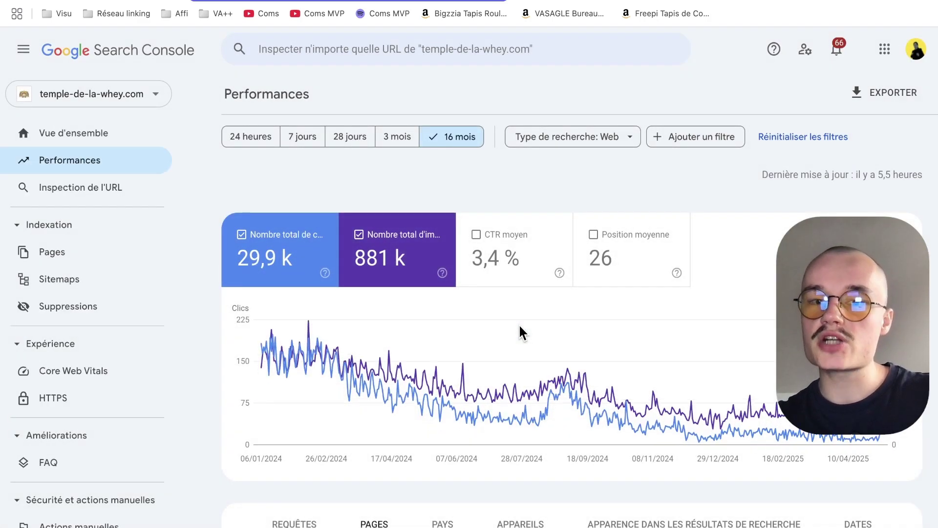
# - Examine the clicks and impressions curves on the 16-month Performances chart
pyautogui.moveTo(421, 326)
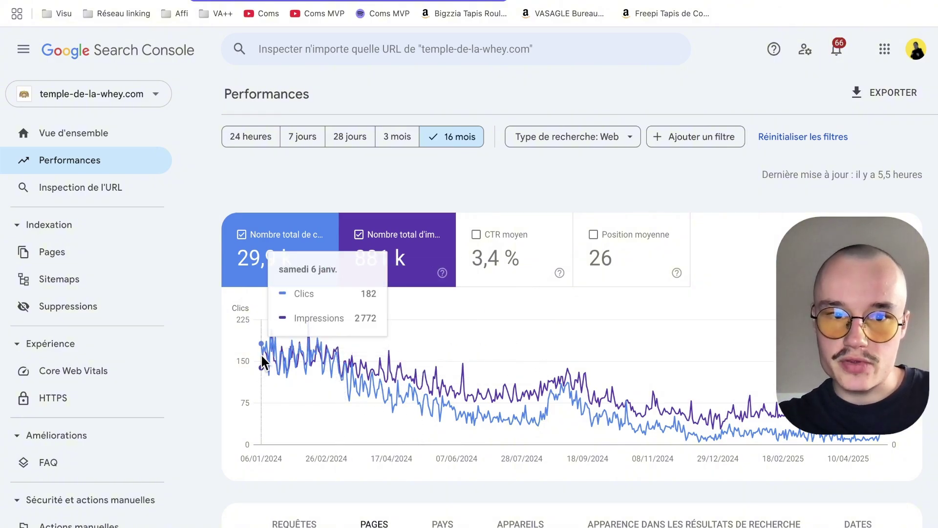
pyautogui.moveTo(337, 359)
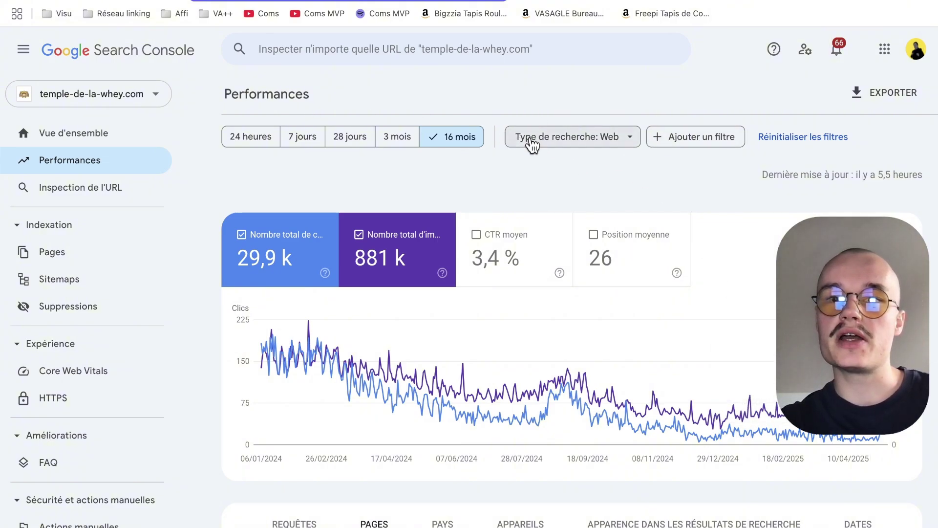
pyautogui.click(679, 138)
pyautogui.click(576, 172)
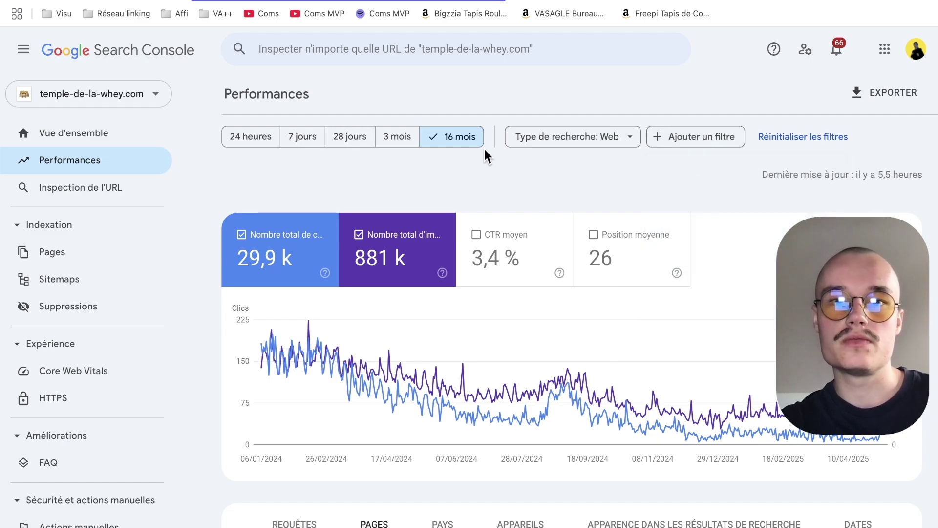
# - Switch the report's date range to a custom (Personnalisée) comparison of two periods
pyautogui.click(447, 133)
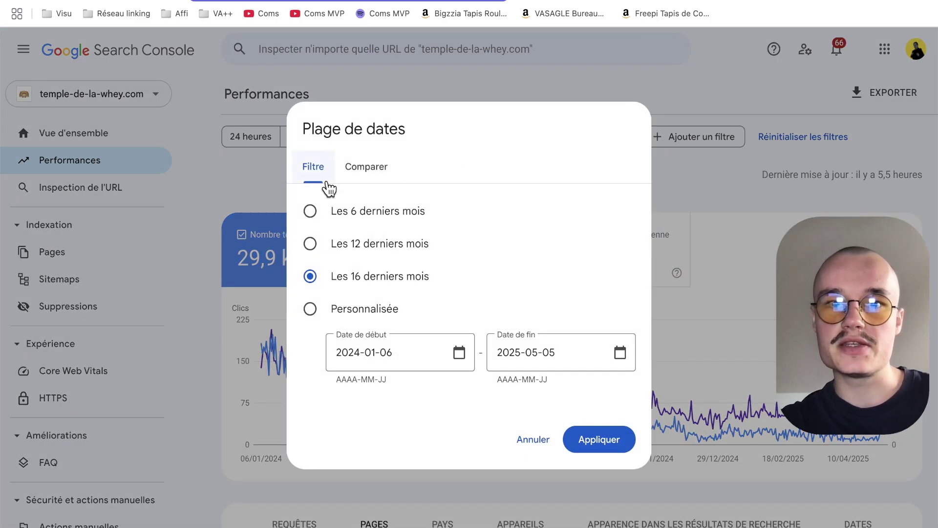
pyautogui.click(365, 176)
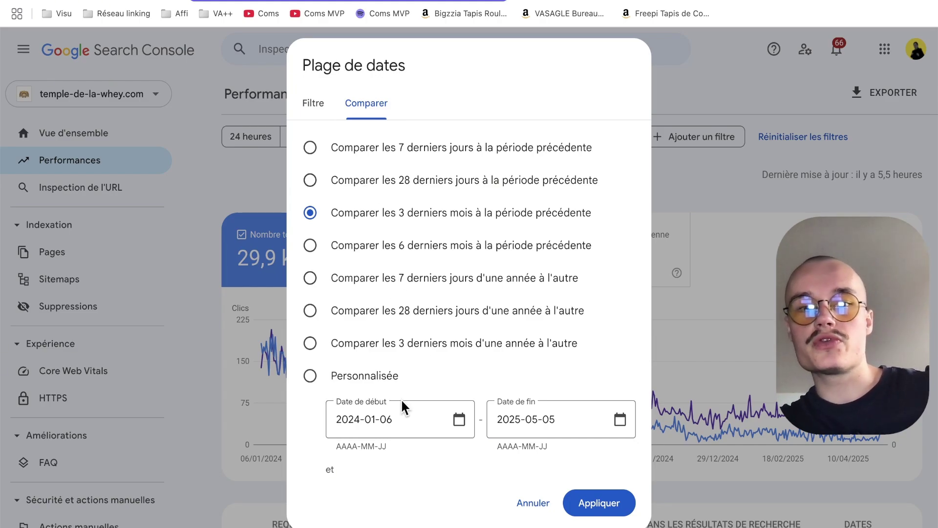
pyautogui.click(313, 376)
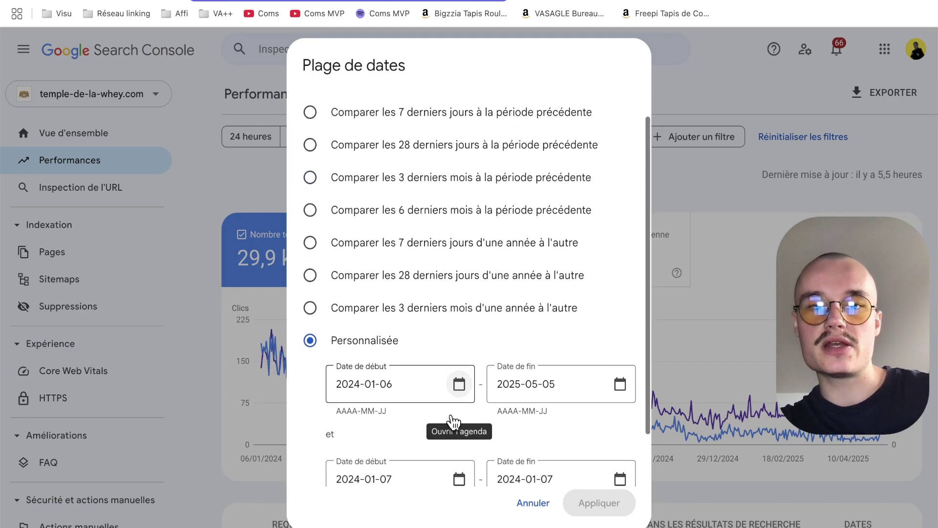
pyautogui.scroll(-3, 453, 419)
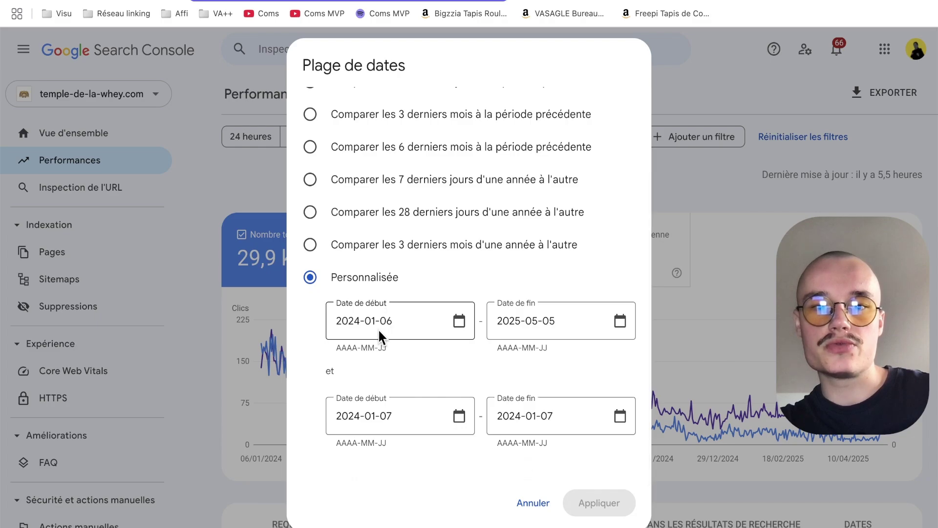
# - Set the end date of the first comparison period to 2024-03-05
pyautogui.click(367, 321)
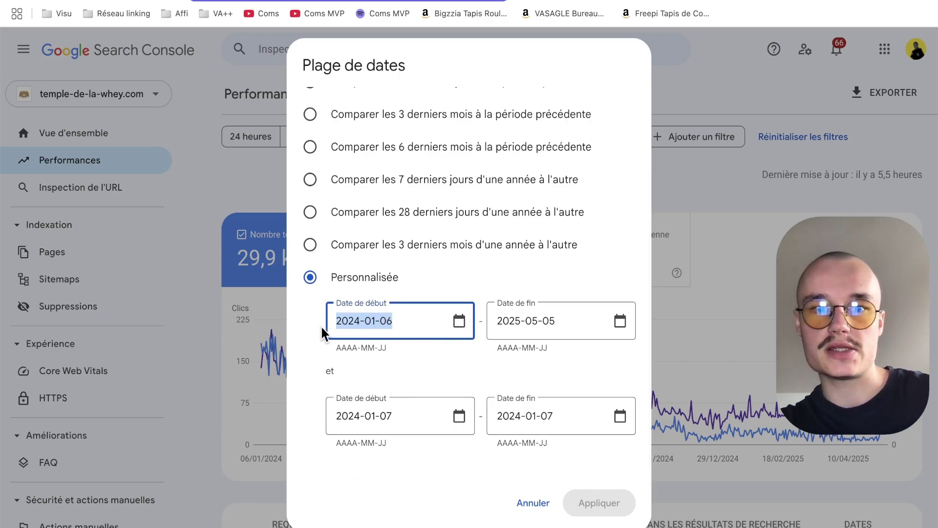
pyautogui.click(529, 321)
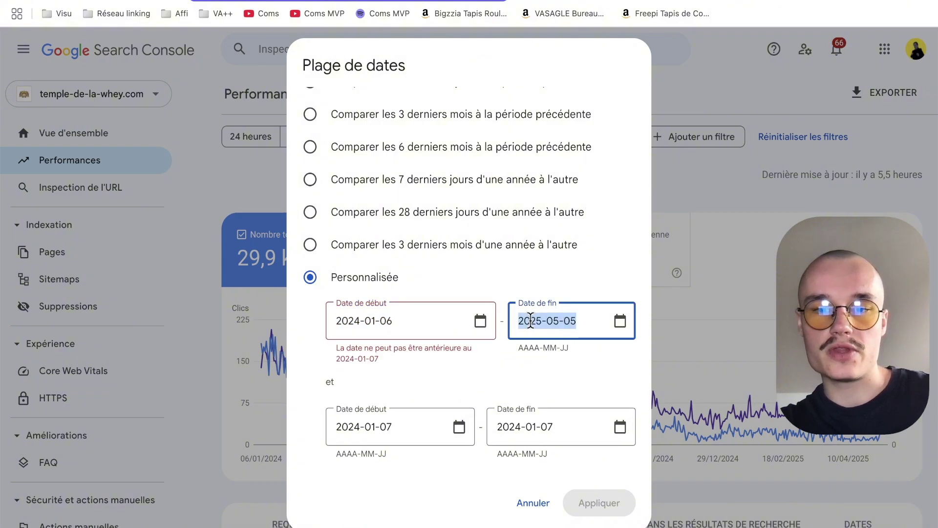
pyautogui.click(400, 321)
pyautogui.hotkey('ctrl', 'c')
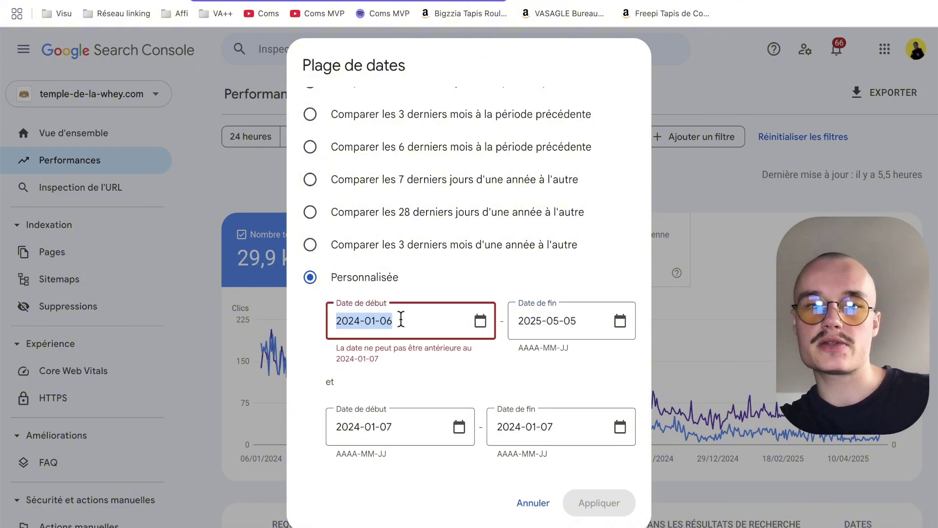
pyautogui.moveTo(518, 322); pyautogui.dragTo(533, 325)
pyautogui.hotkey('ctrl', 'a')
pyautogui.hotkey('ctrl', 'v')
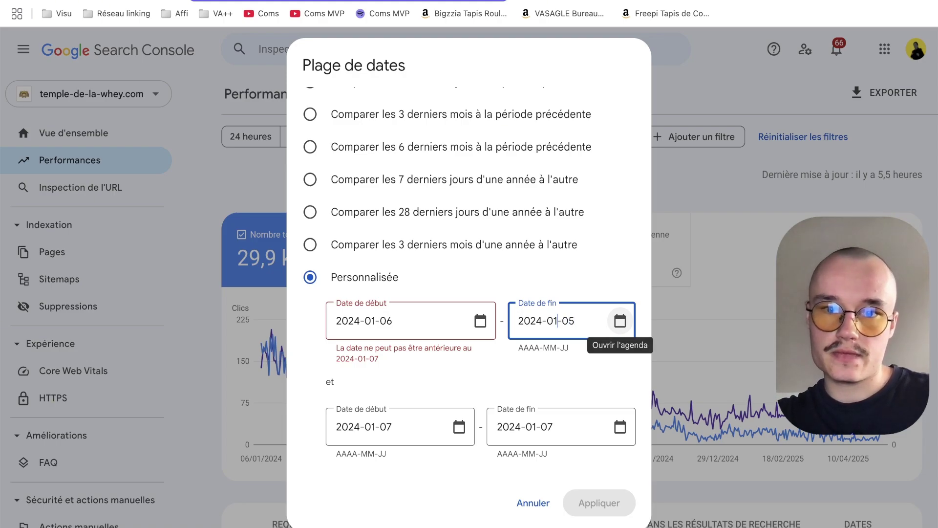
pyautogui.write('3')
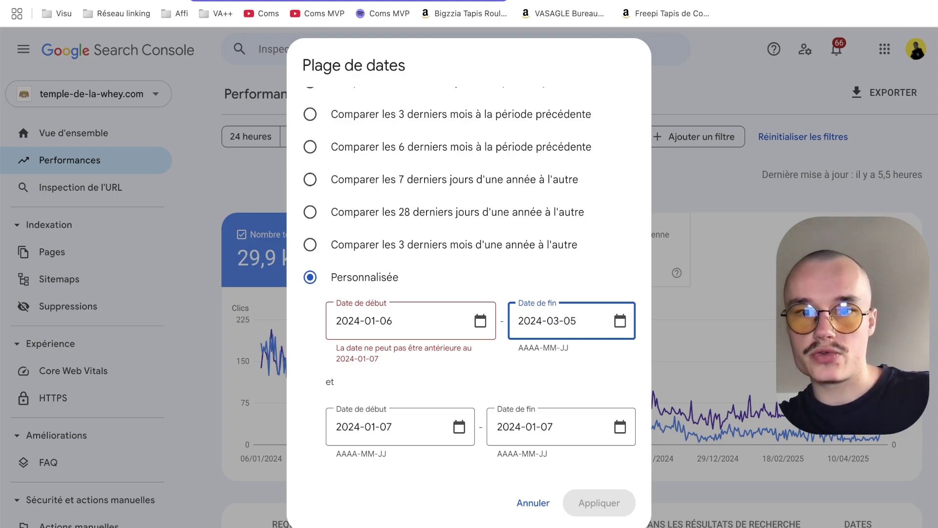
pyautogui.click(581, 385)
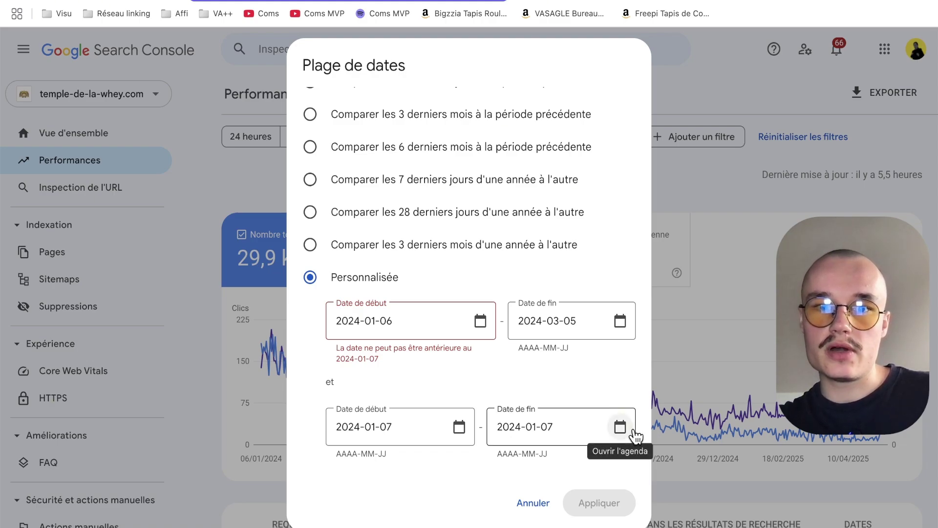
# - Set the start date of the first comparison period to 2024-01-07
pyautogui.tripleClick(421, 321)
pyautogui.press('Right')
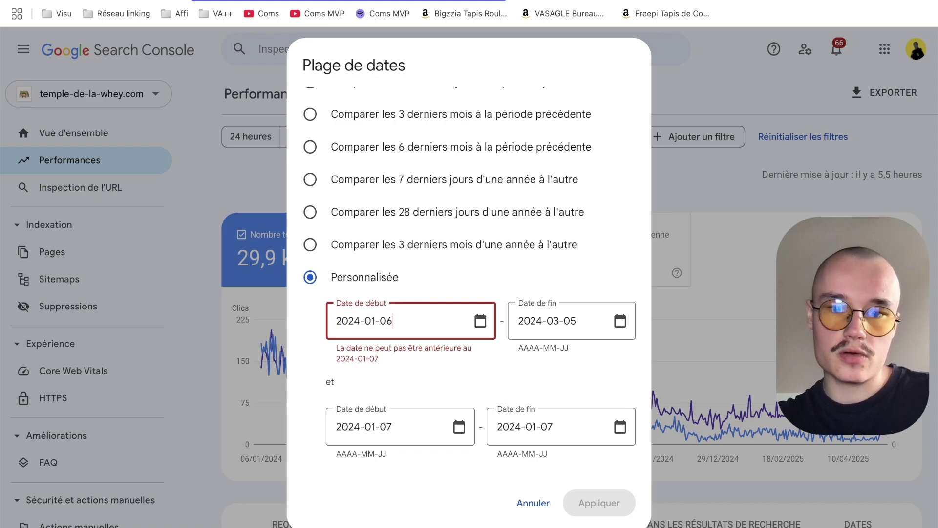
pyautogui.write('7')
pyautogui.click(457, 360)
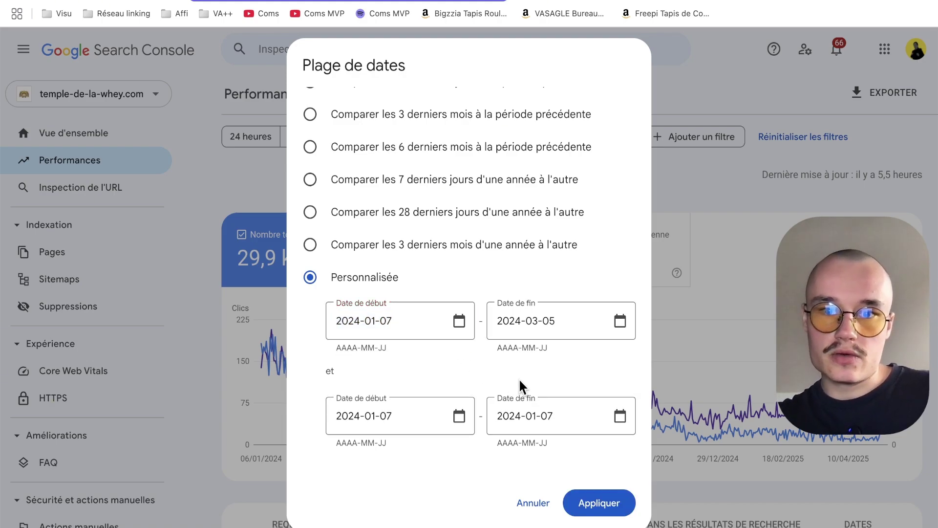
# - Set the second comparison period to 2025-03-08 through 2025-05-06 and apply the comparison
pyautogui.click(620, 415)
pyautogui.click(666, 133)
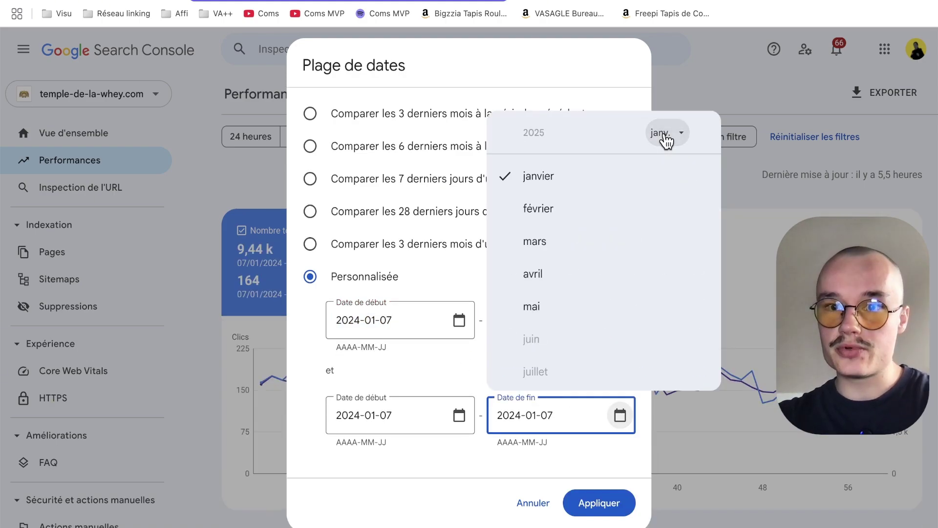
pyautogui.click(533, 307)
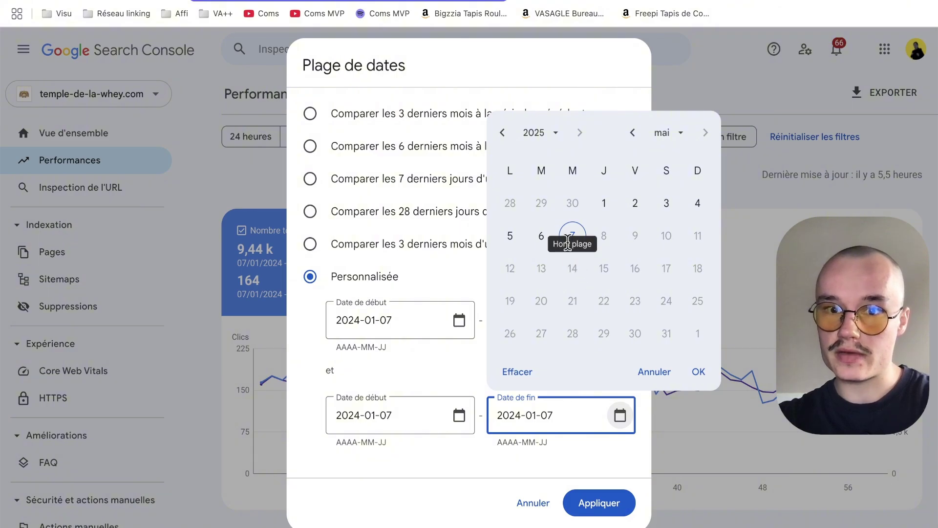
pyautogui.click(544, 236)
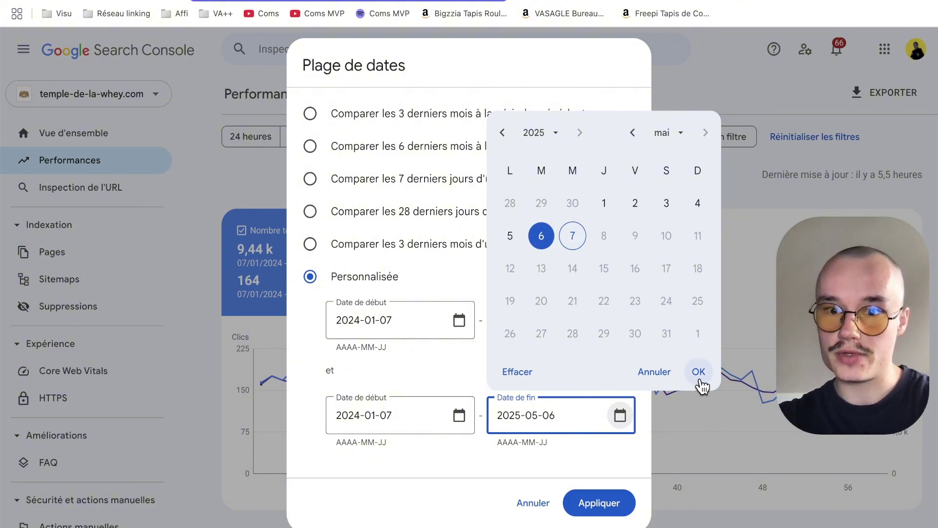
pyautogui.click(699, 372)
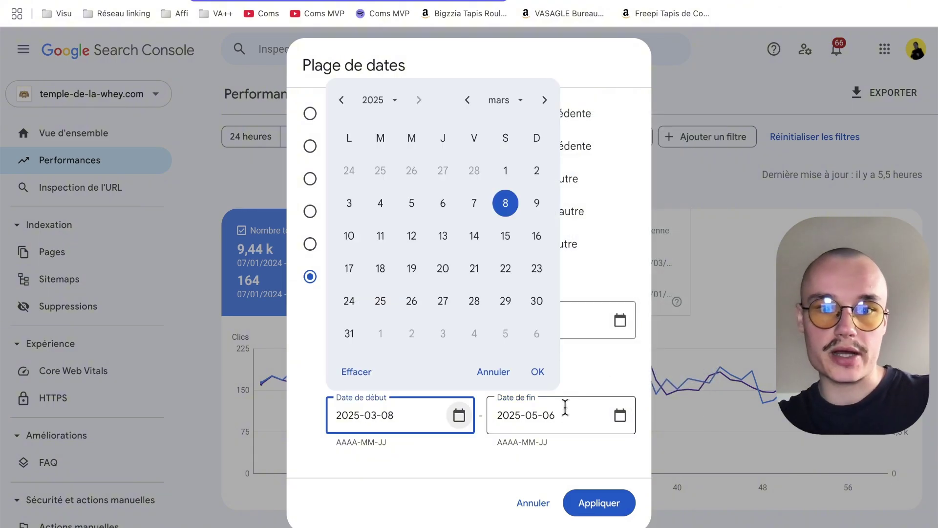
pyautogui.click(538, 375)
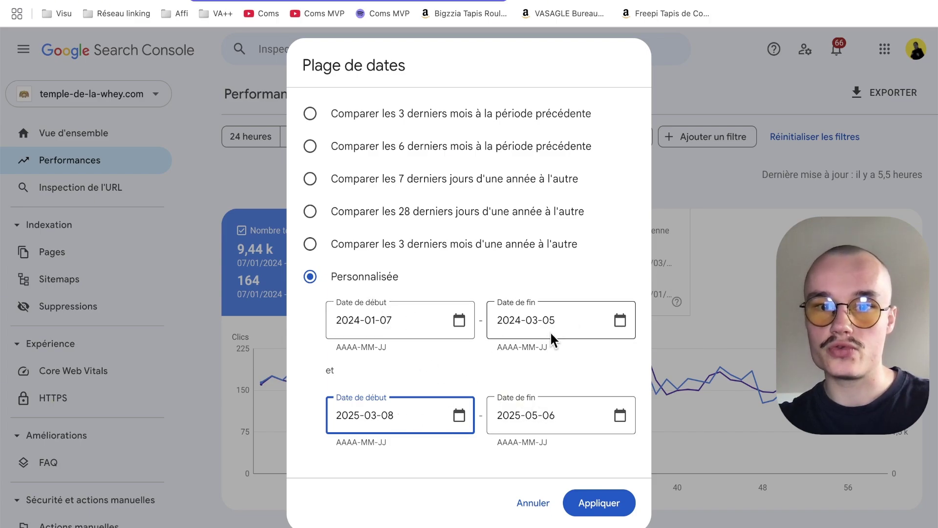
pyautogui.click(608, 503)
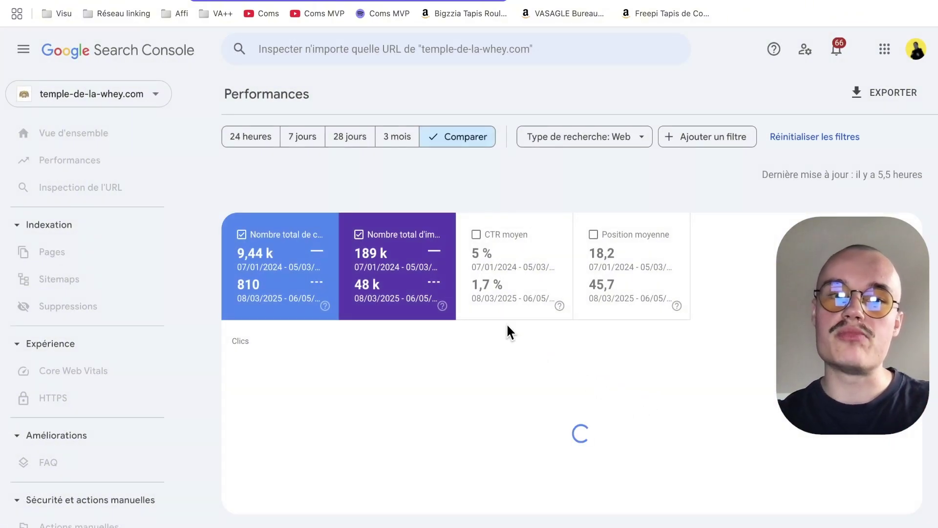
# - Sort the compared pages by click difference in descending order
pyautogui.scroll(-1, 506, 323)
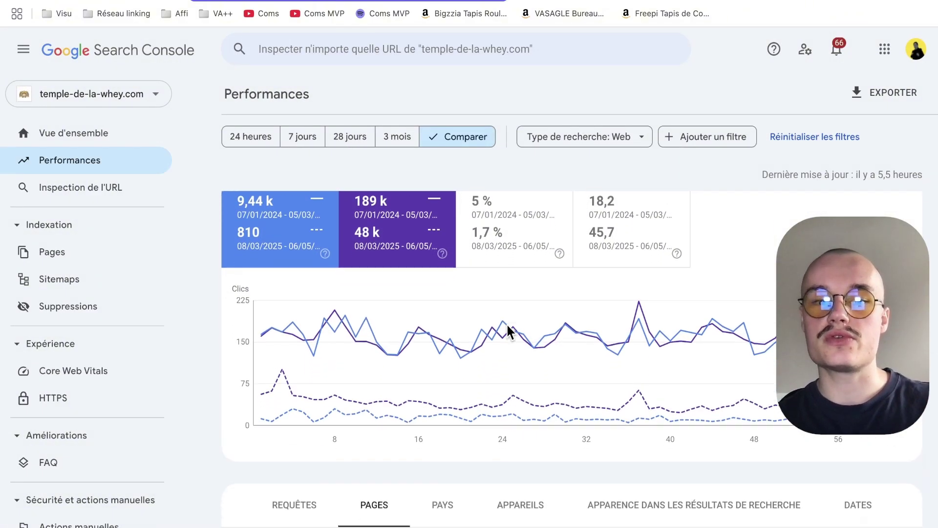
pyautogui.scroll(-4, 507, 325)
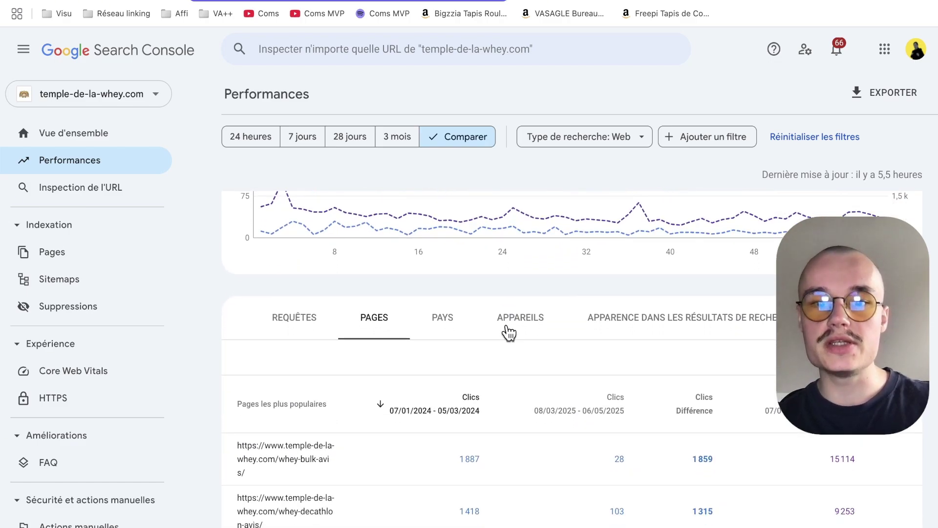
pyautogui.scroll(-2, 506, 323)
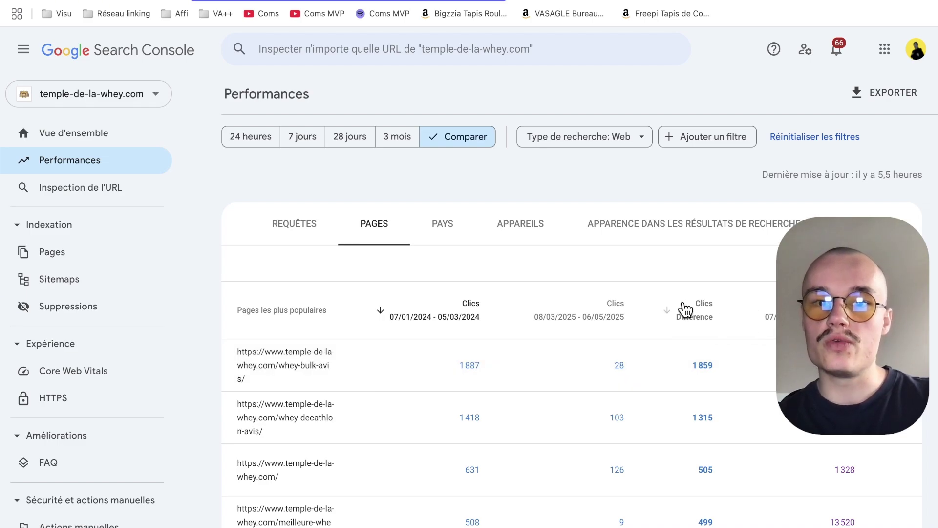
pyautogui.click(683, 318)
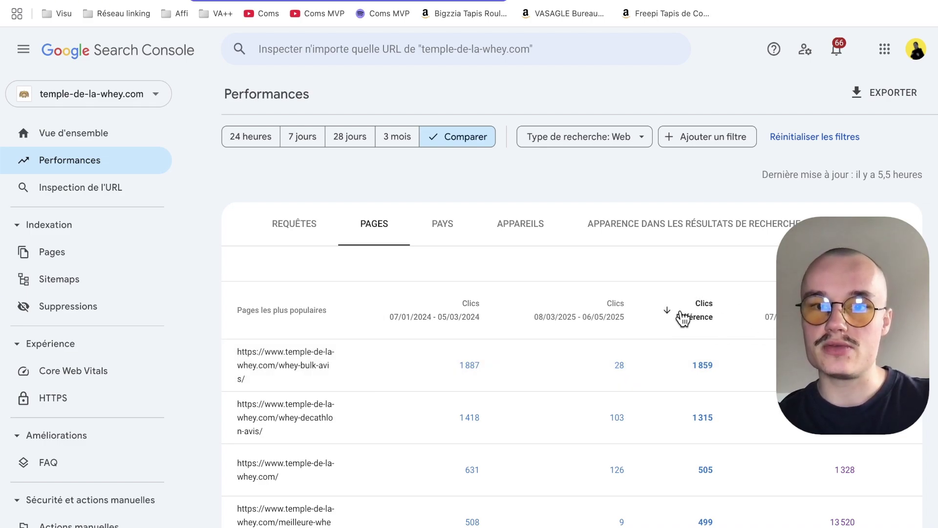
pyautogui.scroll(8, 680, 312)
pyautogui.scroll(-1, 680, 311)
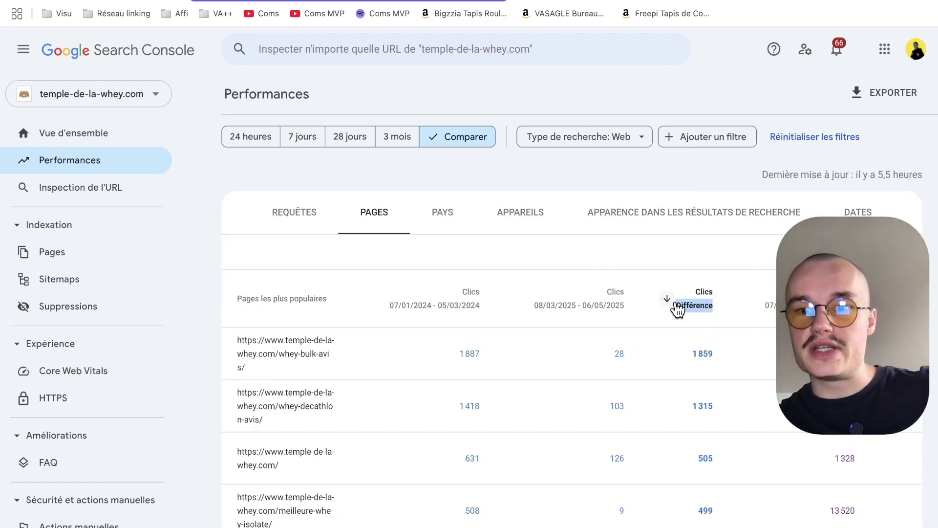
pyautogui.click(680, 309)
pyautogui.click(680, 310)
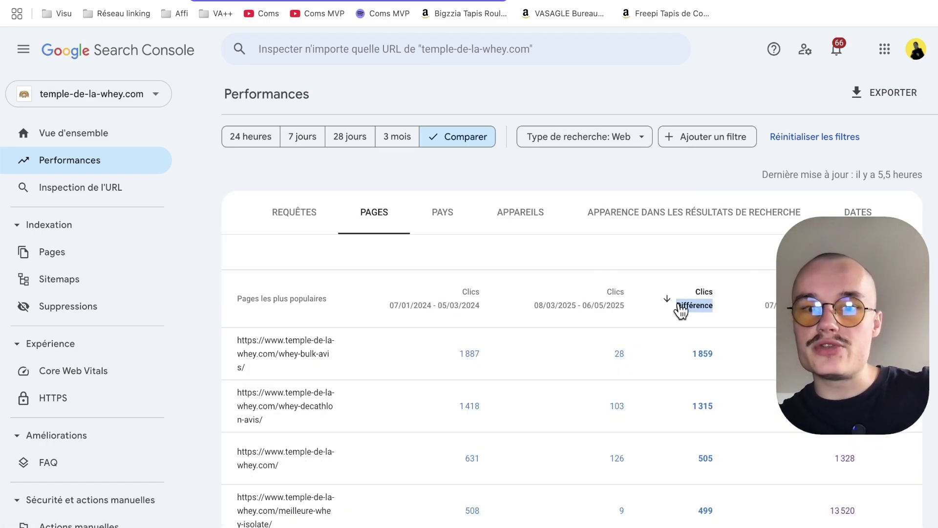
# - Limit the comparison to the whey-bulk-avis page and review its queries across both periods
pyautogui.scroll(5, 680, 311)
pyautogui.scroll(-8, 680, 311)
pyautogui.scroll(4, 681, 311)
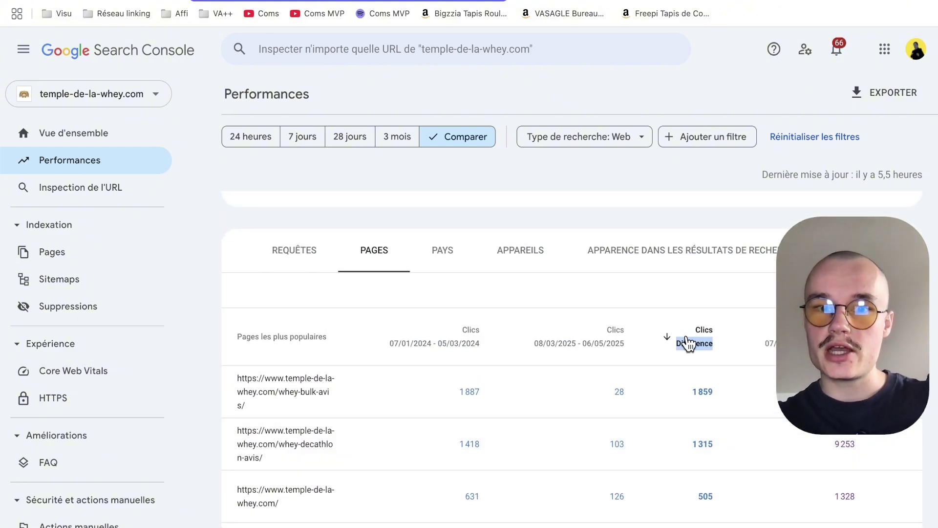
pyautogui.scroll(-1, 688, 344)
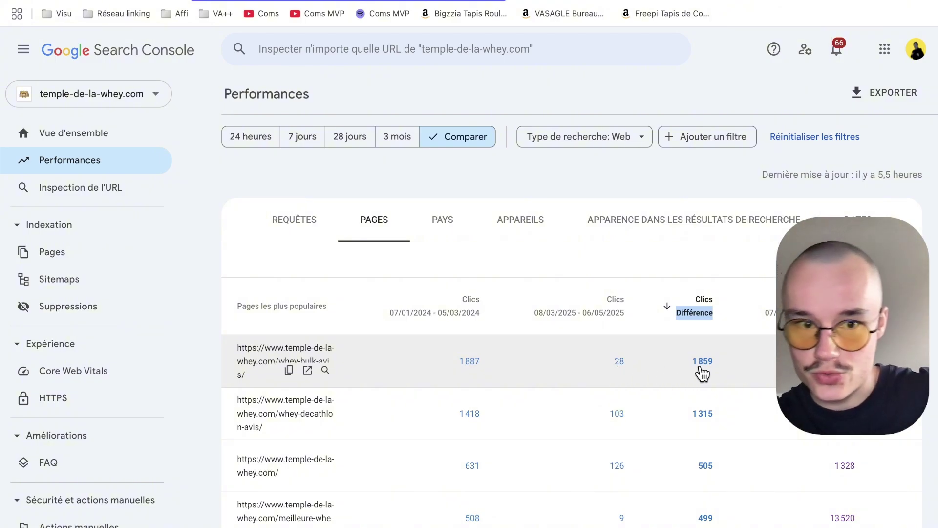
pyautogui.scroll(-1, 702, 374)
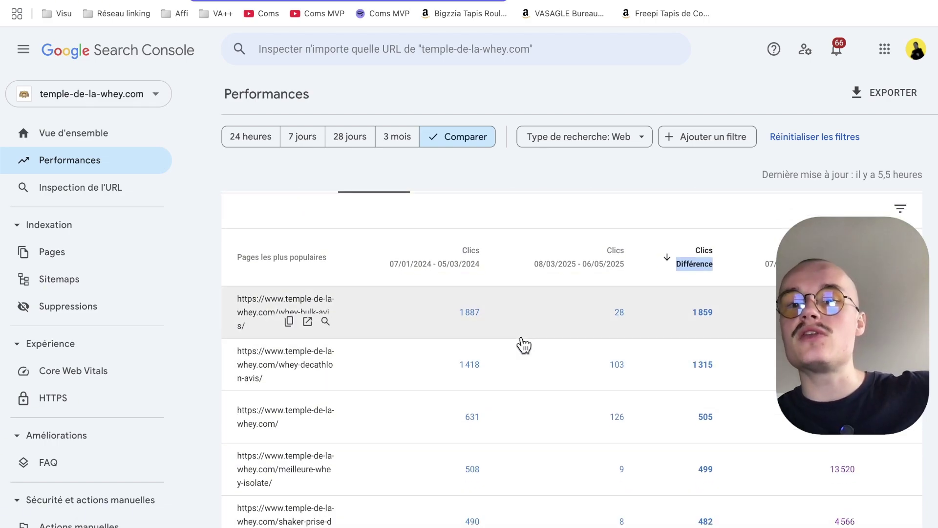
pyautogui.click(471, 302)
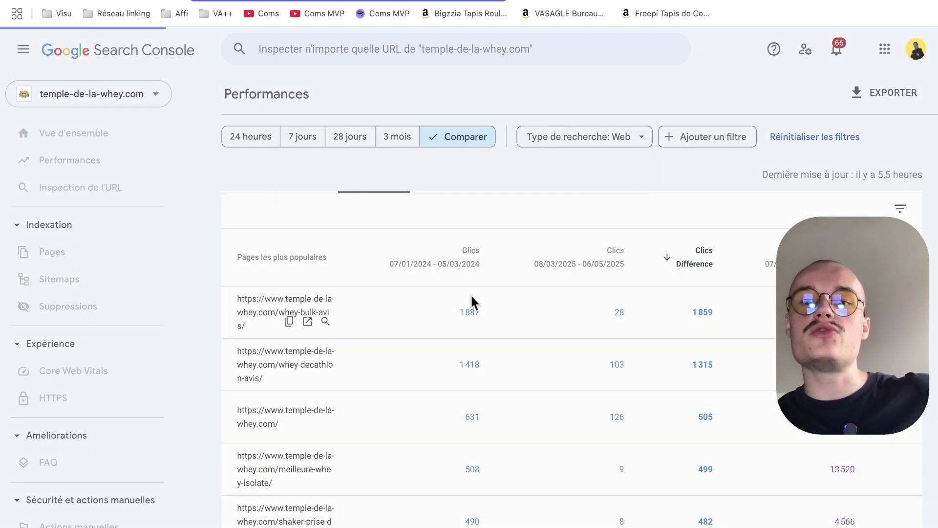
pyautogui.scroll(-5, 517, 307)
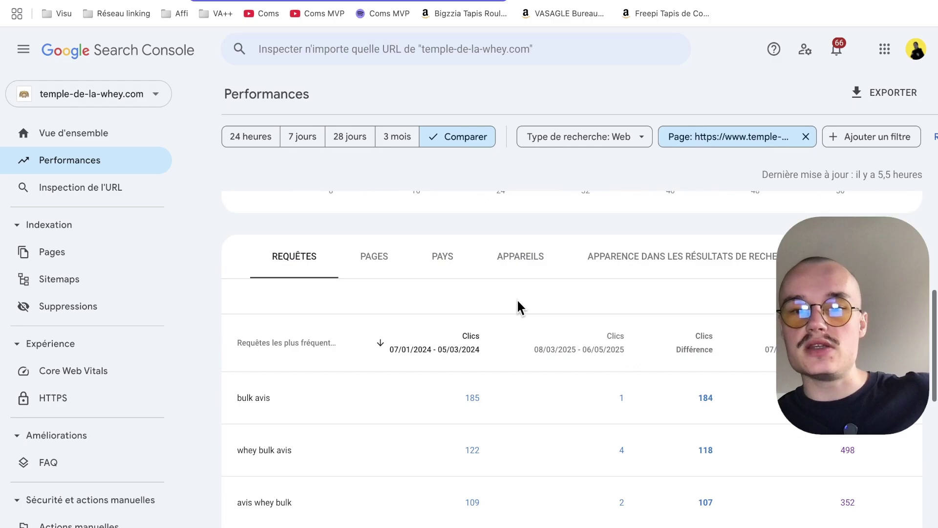
# - Return to the comparison of all pages and review their click differences
pyautogui.scroll(-1, 518, 300)
pyautogui.scroll(1, 518, 300)
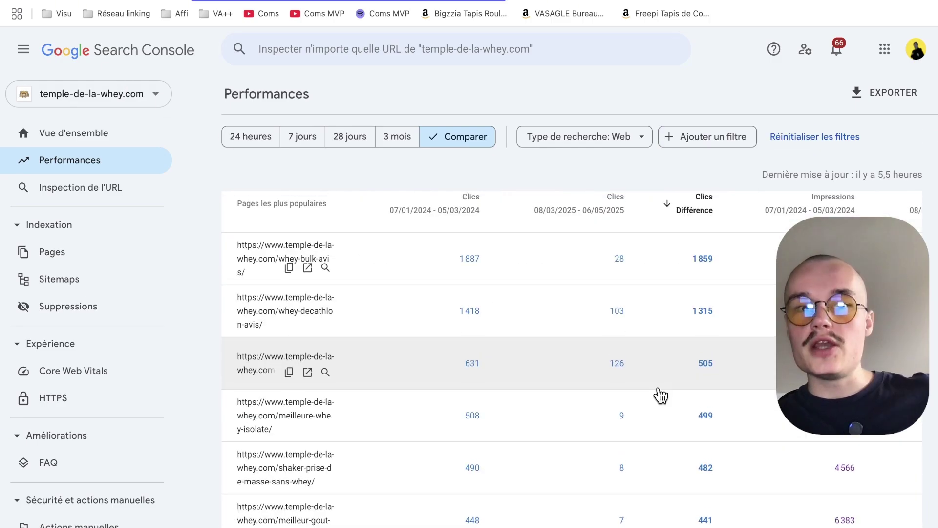
pyautogui.scroll(-1, 658, 389)
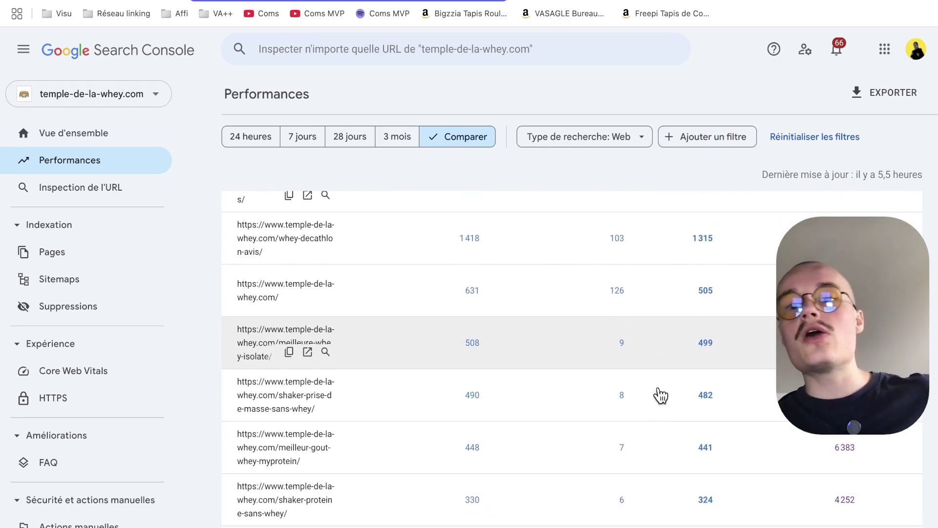
pyautogui.scroll(-2, 661, 395)
pyautogui.scroll(8, 660, 395)
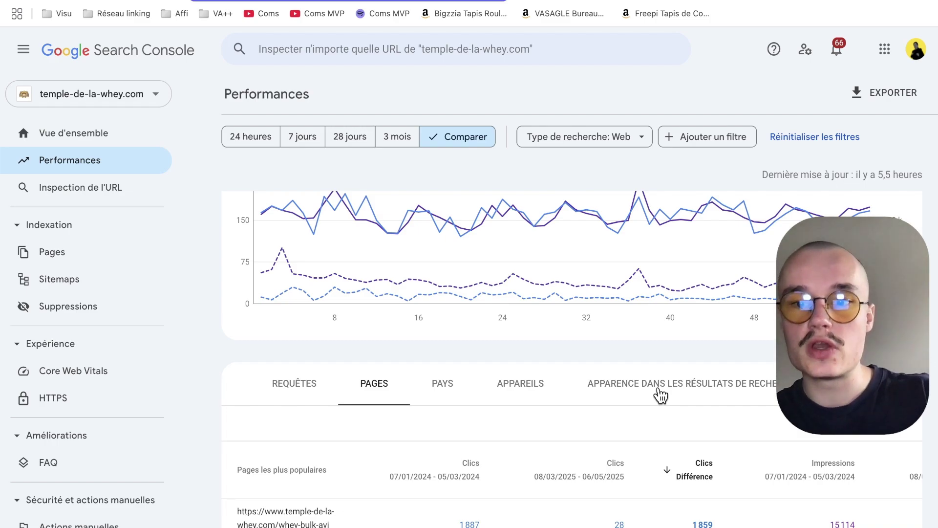
# - Open the whey-bulk-avis article from the compared pages in a new tab, skim its beginning, and return to the page comparison
pyautogui.scroll(-4, 660, 395)
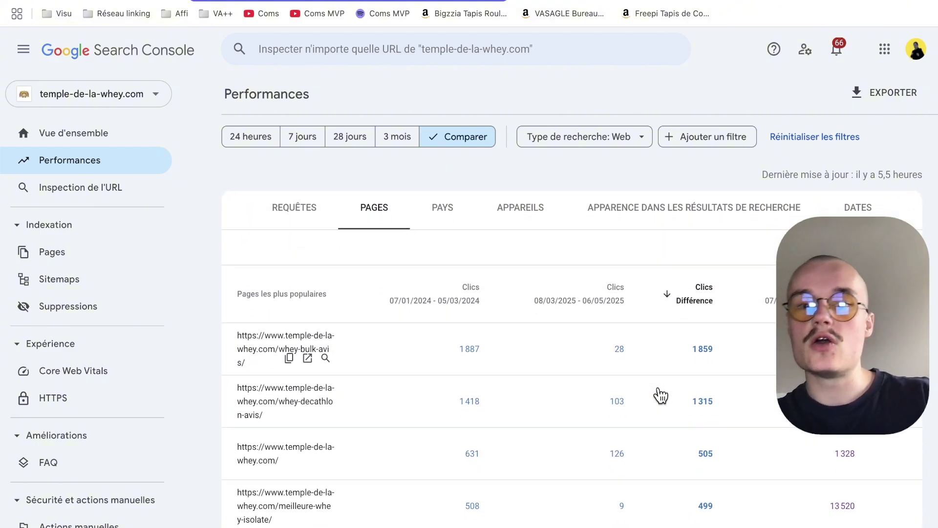
pyautogui.scroll(-3, 661, 395)
pyautogui.scroll(3, 661, 395)
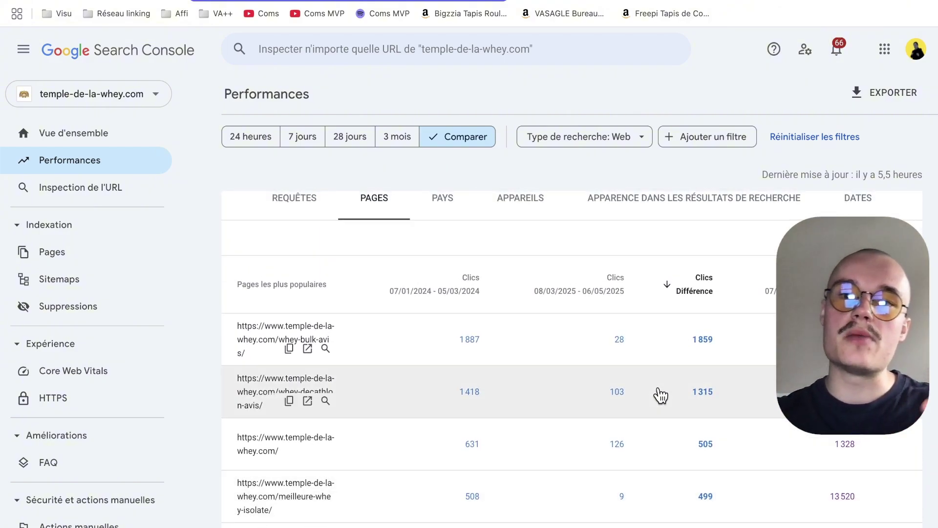
pyautogui.scroll(2, 660, 395)
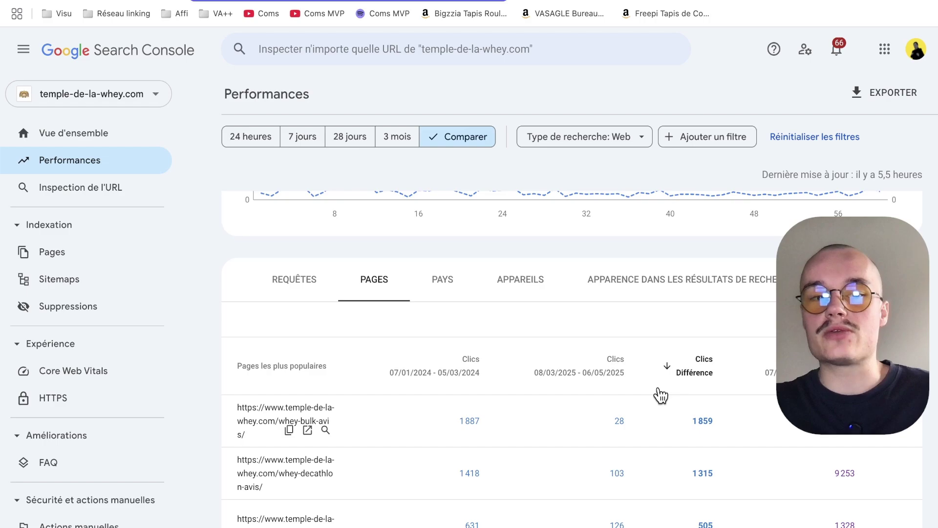
pyautogui.scroll(-2, 660, 394)
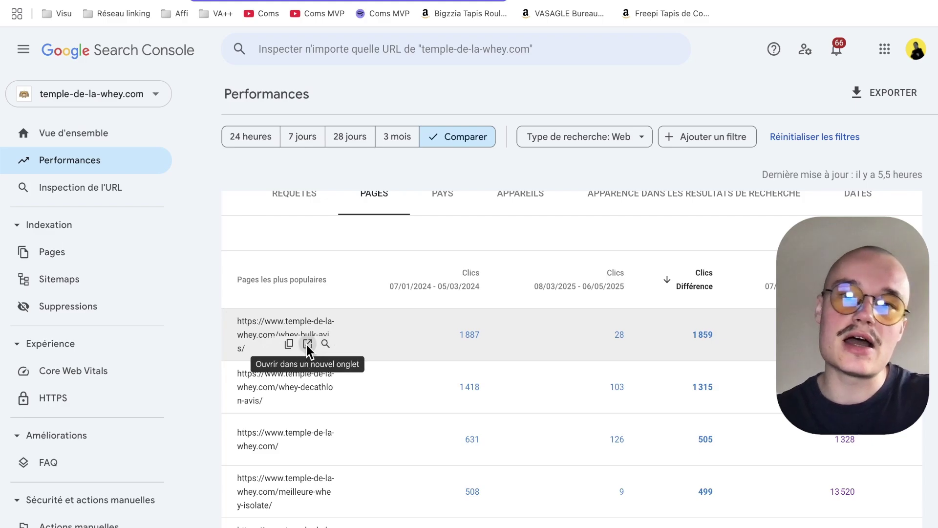
pyautogui.click(307, 344)
pyautogui.scroll(-15, 299, 374)
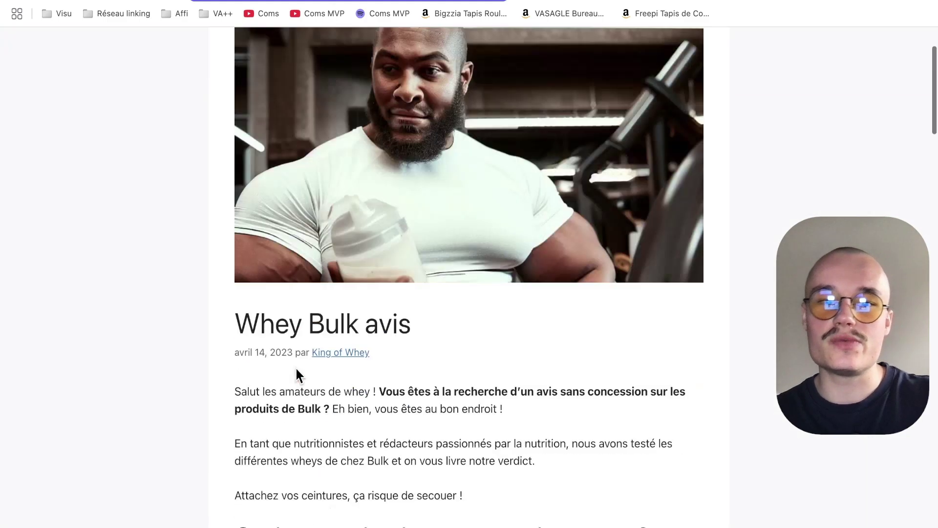
pyautogui.scroll(13, 296, 368)
pyautogui.scroll(3, 296, 367)
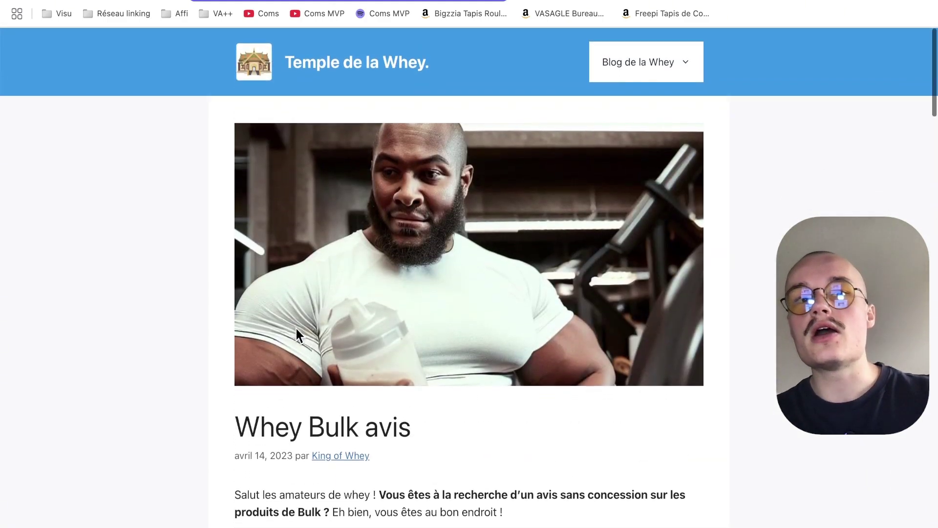
pyautogui.hotkey('ctrl', 'w')
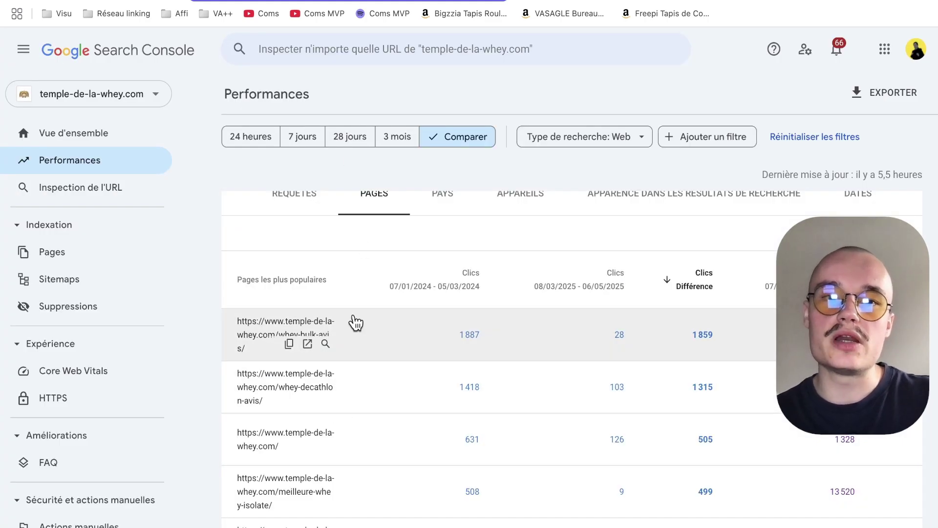
# - Switch the comparison from pages to queries, sort them by click difference in descending order, and review the first ten queries
pyautogui.scroll(2, 357, 321)
pyautogui.click(306, 302)
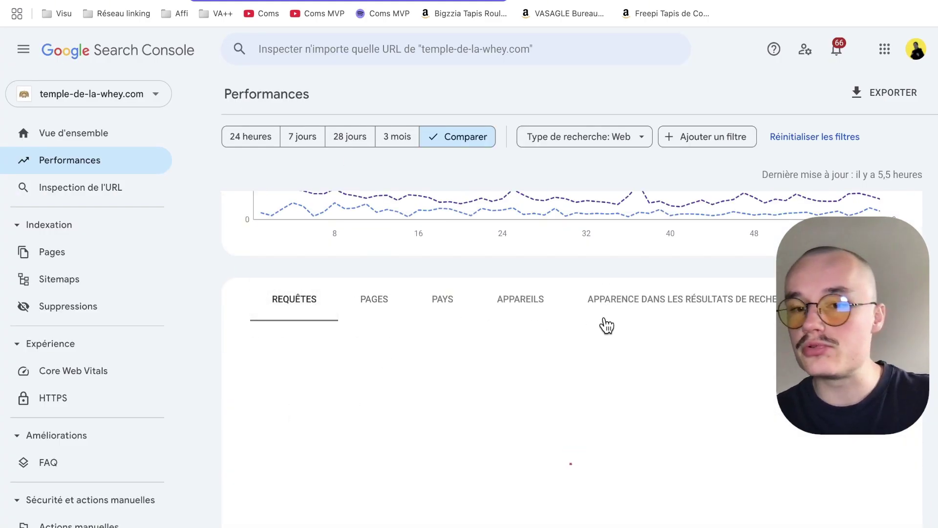
pyautogui.scroll(-1, 687, 323)
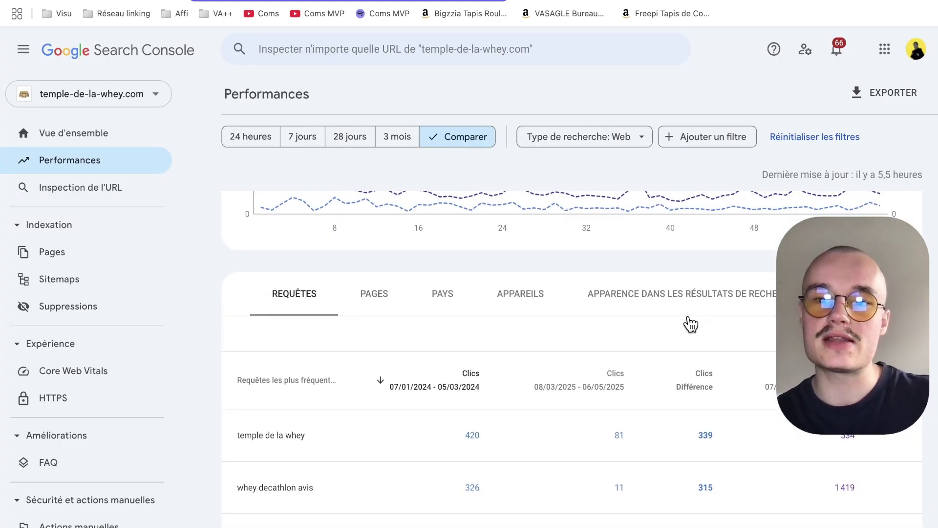
pyautogui.click(697, 370)
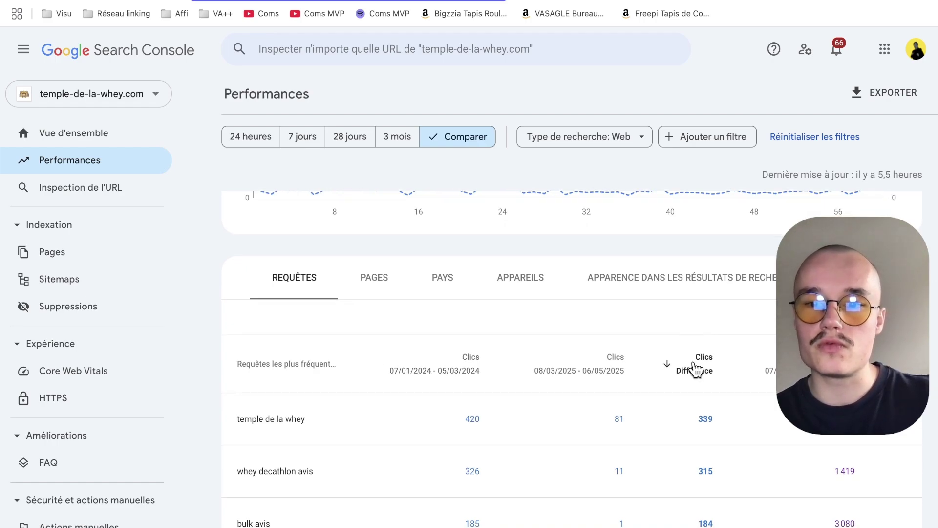
pyautogui.click(696, 370)
pyautogui.click(696, 370)
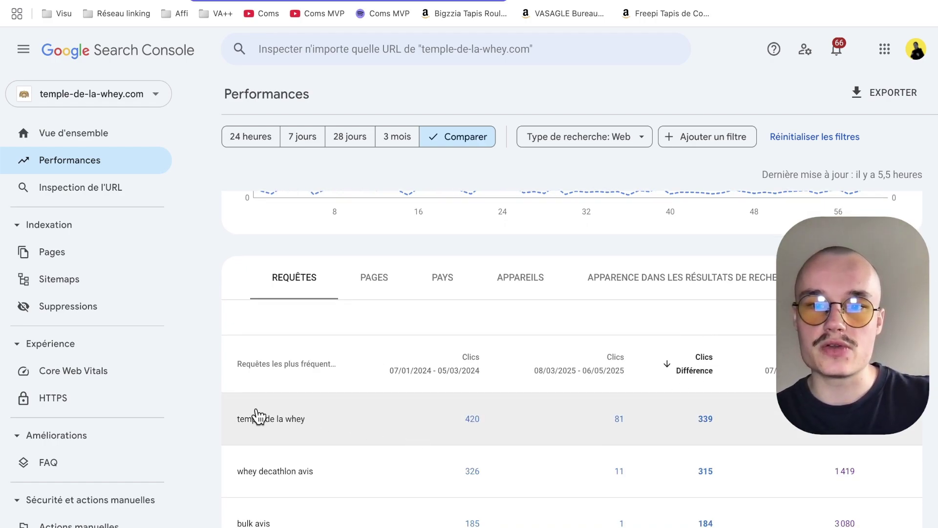
pyautogui.scroll(-1, 453, 413)
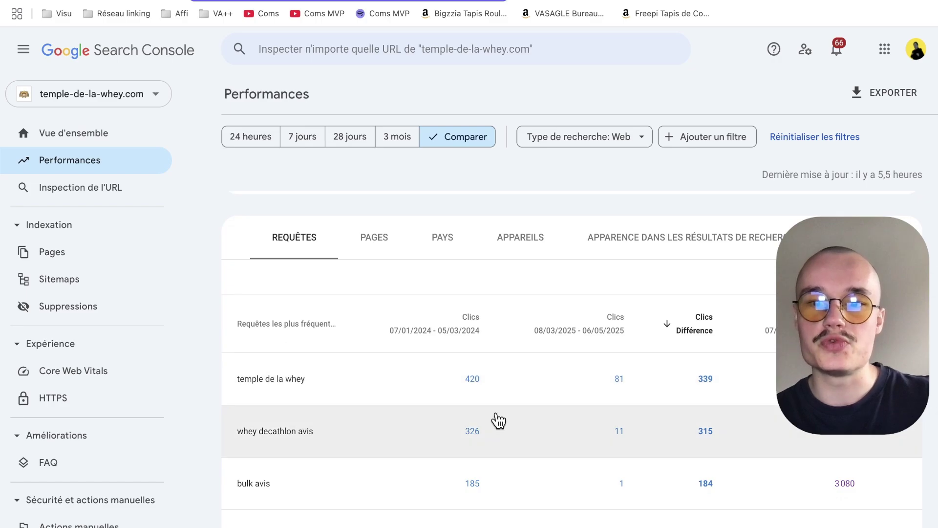
pyautogui.scroll(-3, 497, 420)
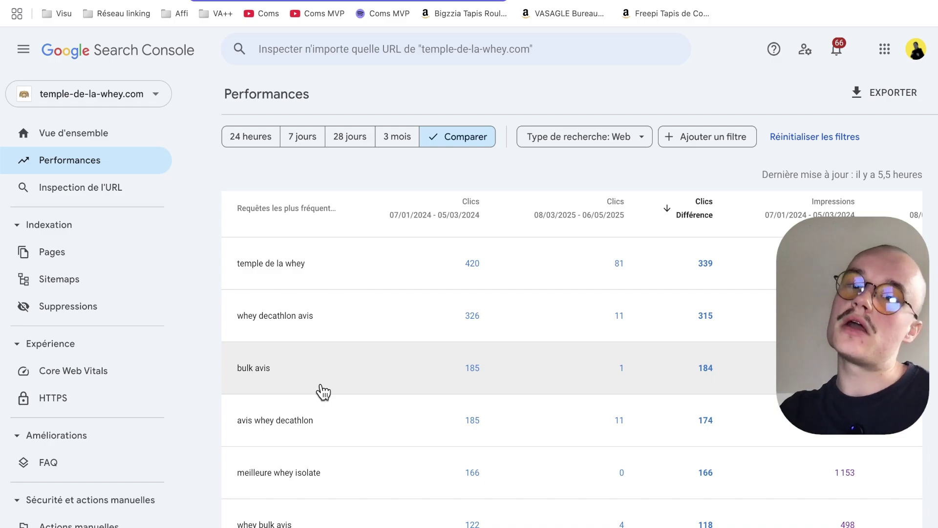
pyautogui.scroll(7, 400, 357)
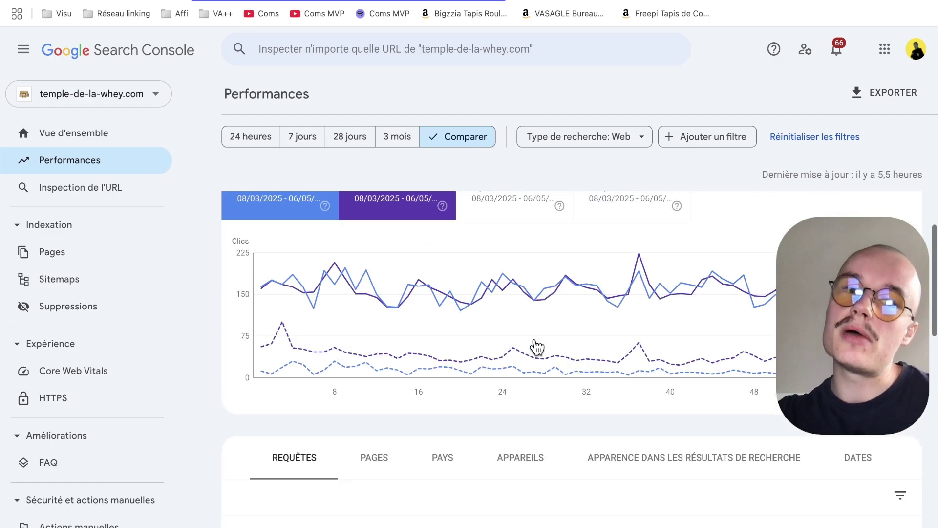
pyautogui.scroll(-15, 547, 322)
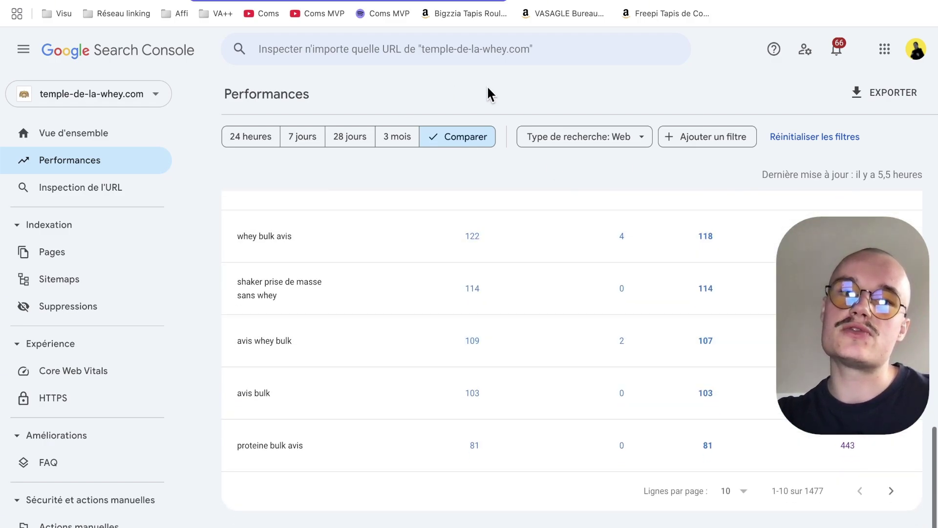